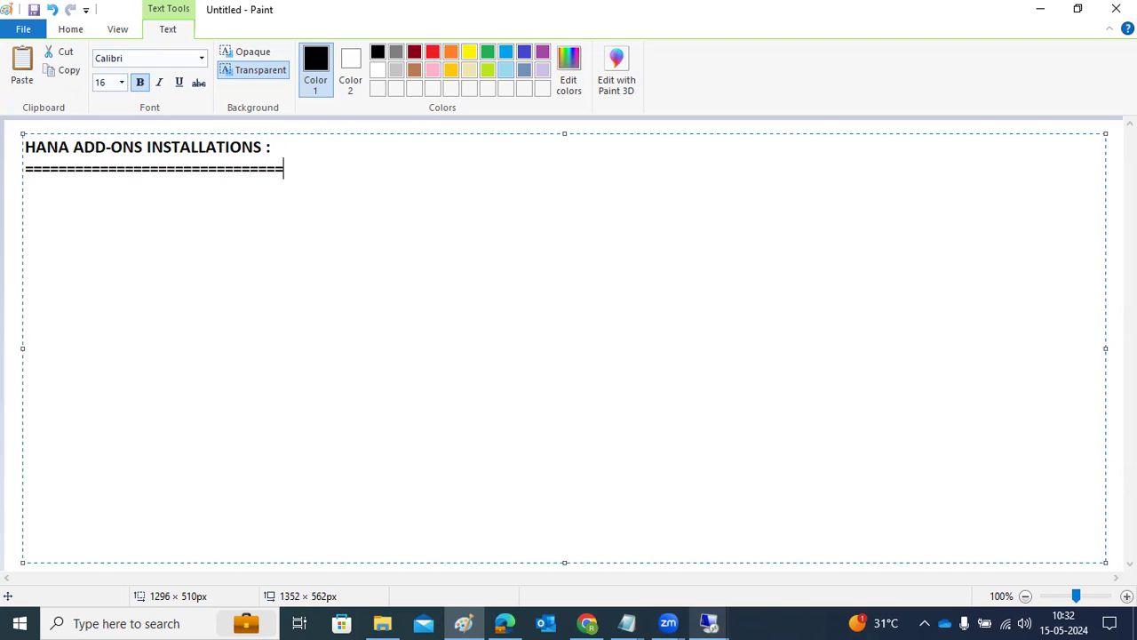
# - Bring the SAP Software Center browser window to the front
pyautogui.click(505, 622)
# - Open the Support Packages & Patches alphabetical index at letter H, logging in again
pyautogui.scroll(18, 467, 523)
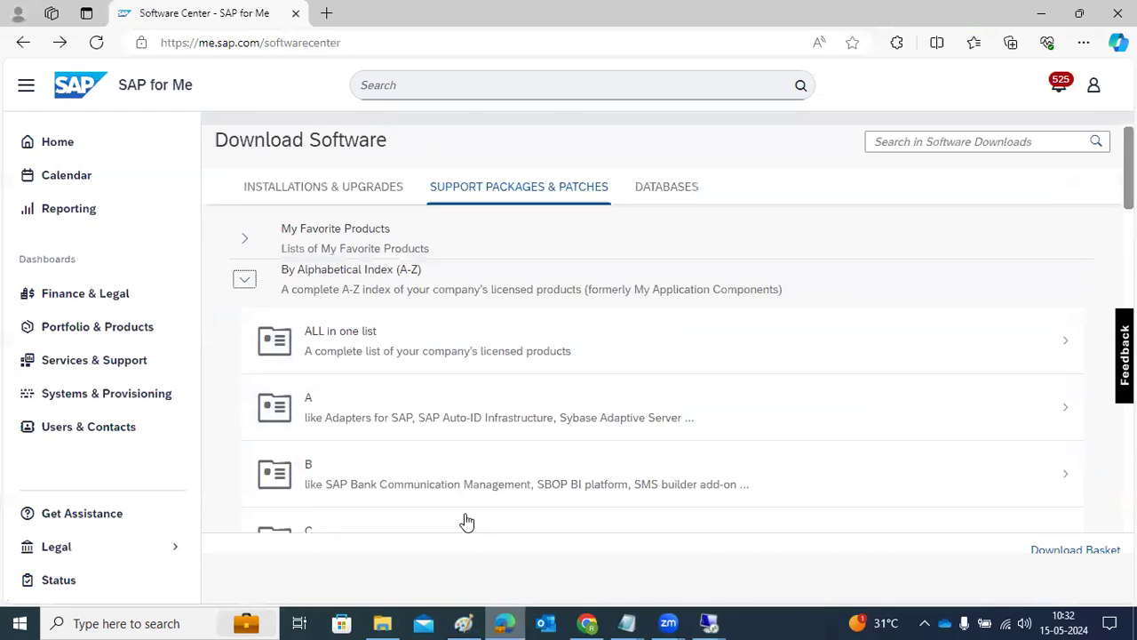
pyautogui.click(277, 204)
pyautogui.click(457, 207)
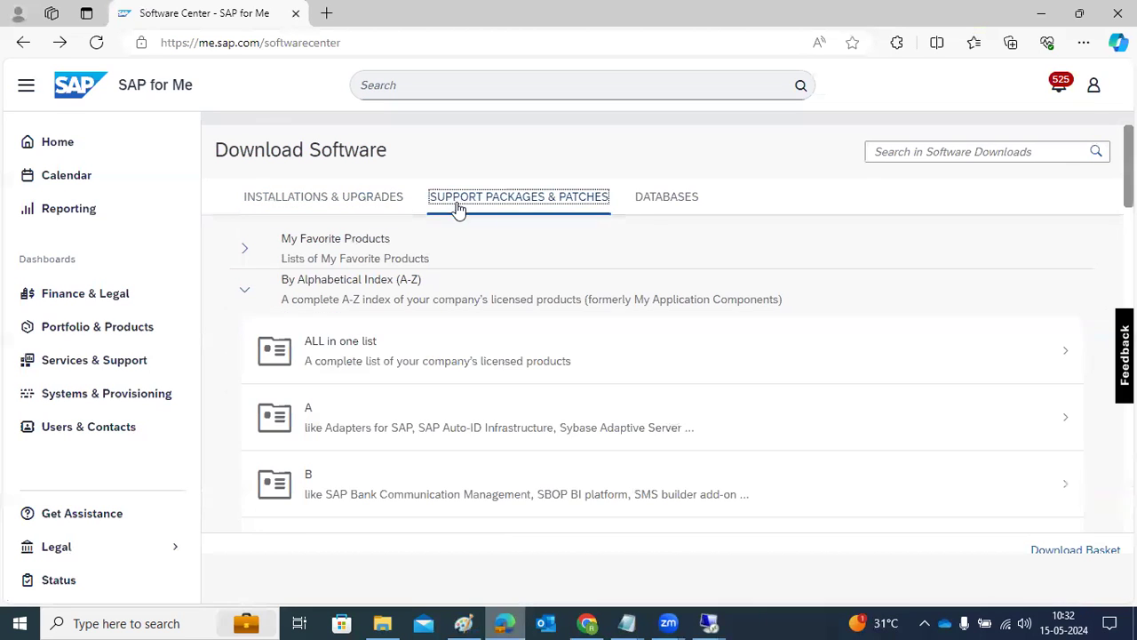
pyautogui.scroll(-5, 330, 394)
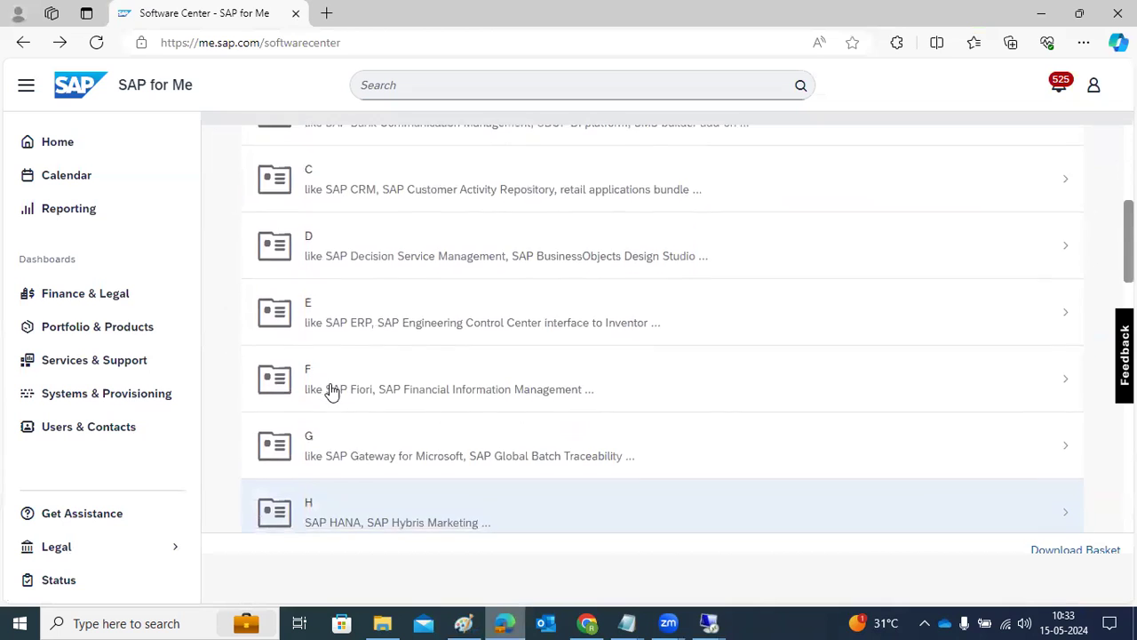
pyautogui.click(333, 391)
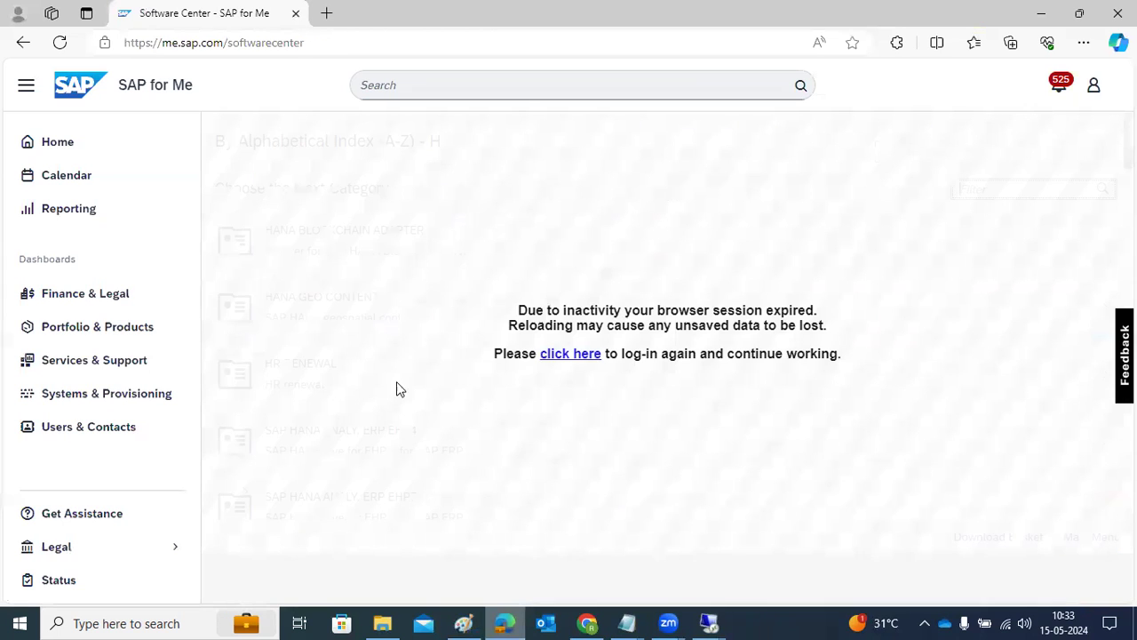
pyautogui.click(580, 356)
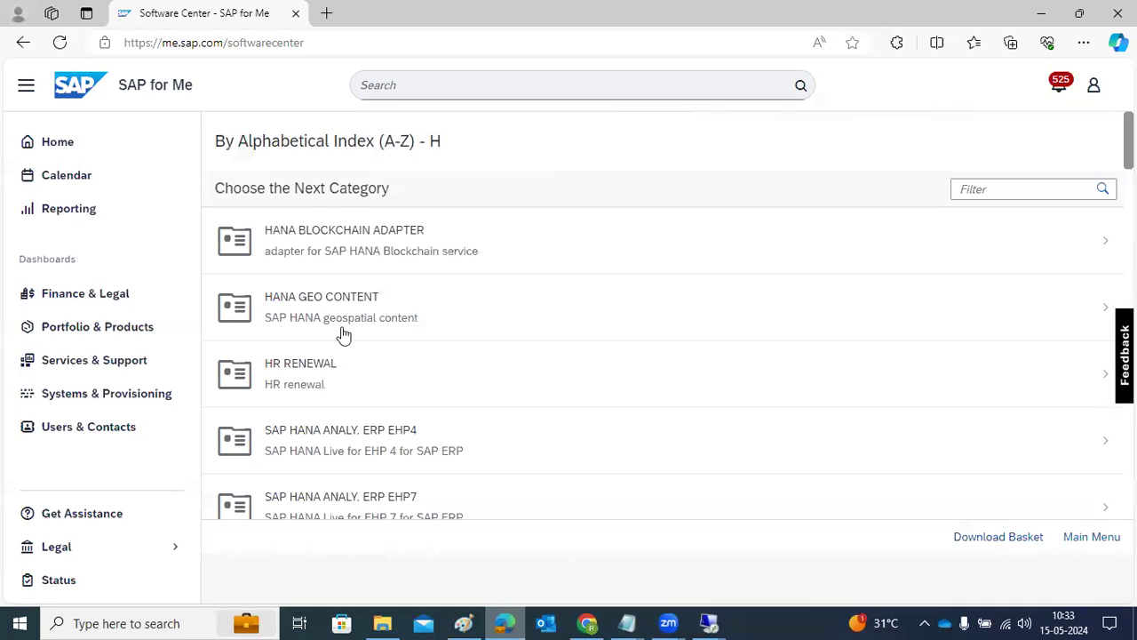
# - Find SAP HANA PLATFORM EDITION in the H list and open its 2.0 downloads
pyautogui.scroll(-6, 337, 346)
pyautogui.scroll(-5, 336, 351)
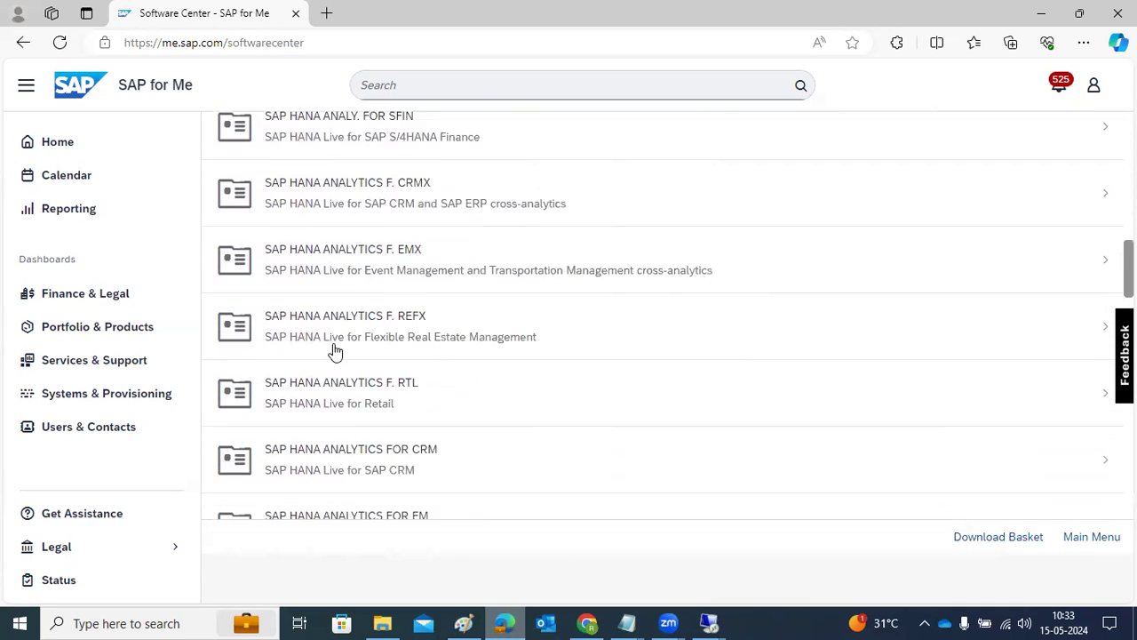
pyautogui.scroll(10, 336, 351)
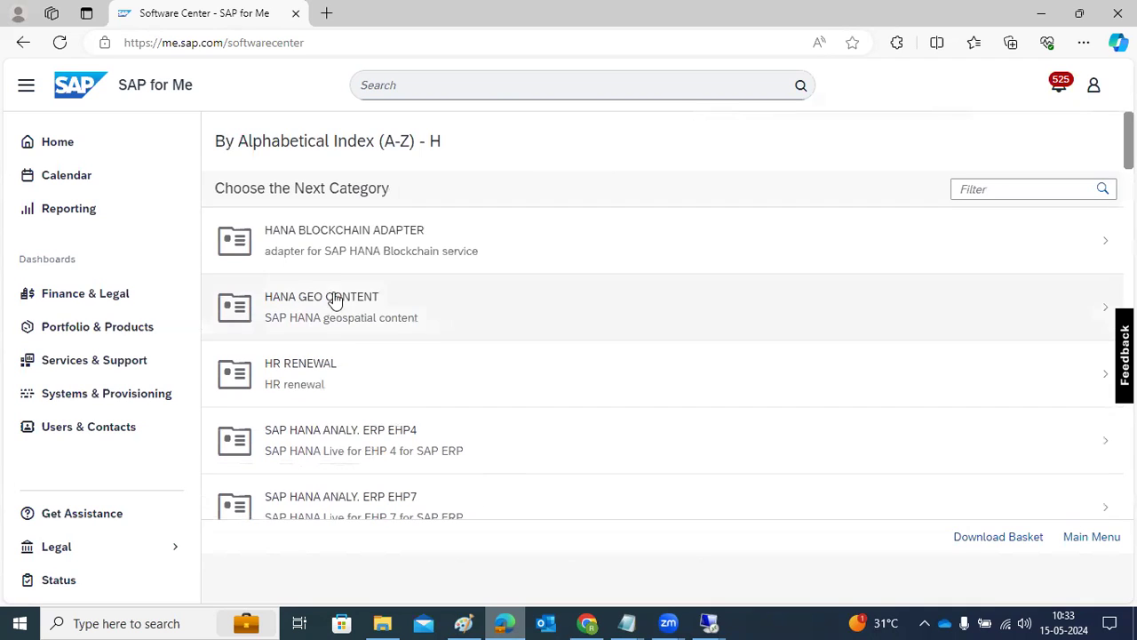
pyautogui.scroll(-6, 349, 369)
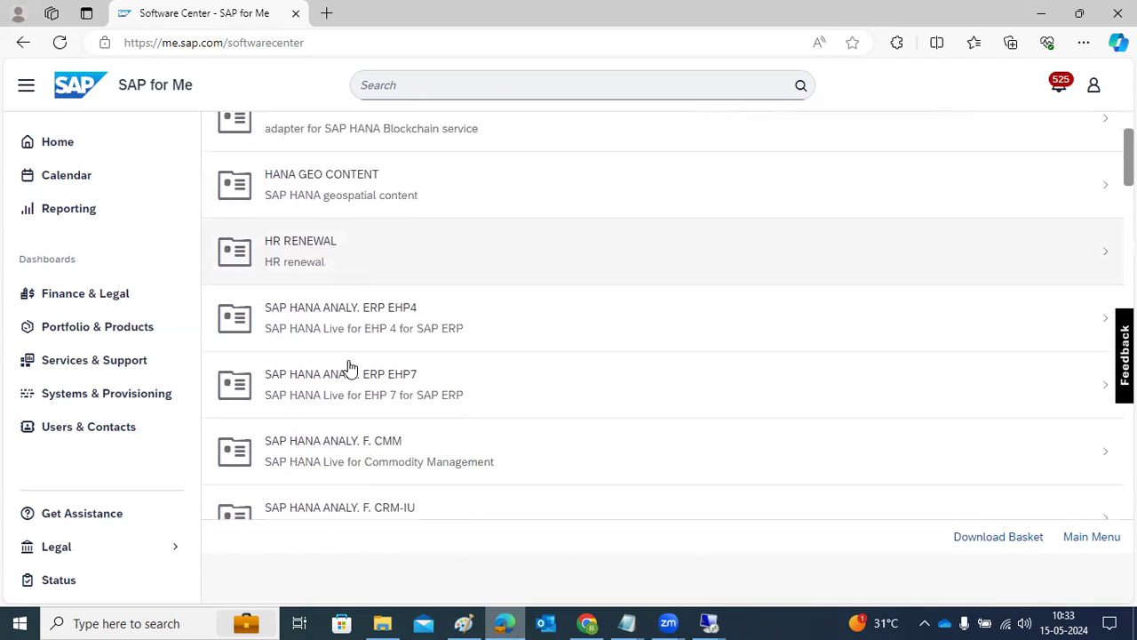
pyautogui.scroll(-8, 349, 368)
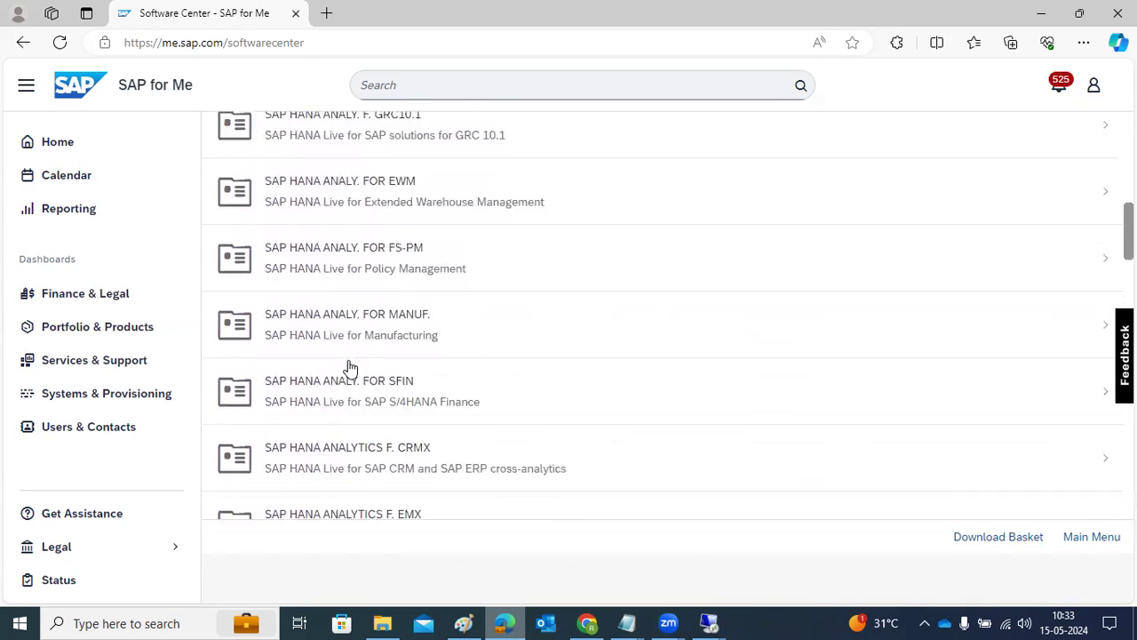
pyautogui.scroll(-10, 350, 369)
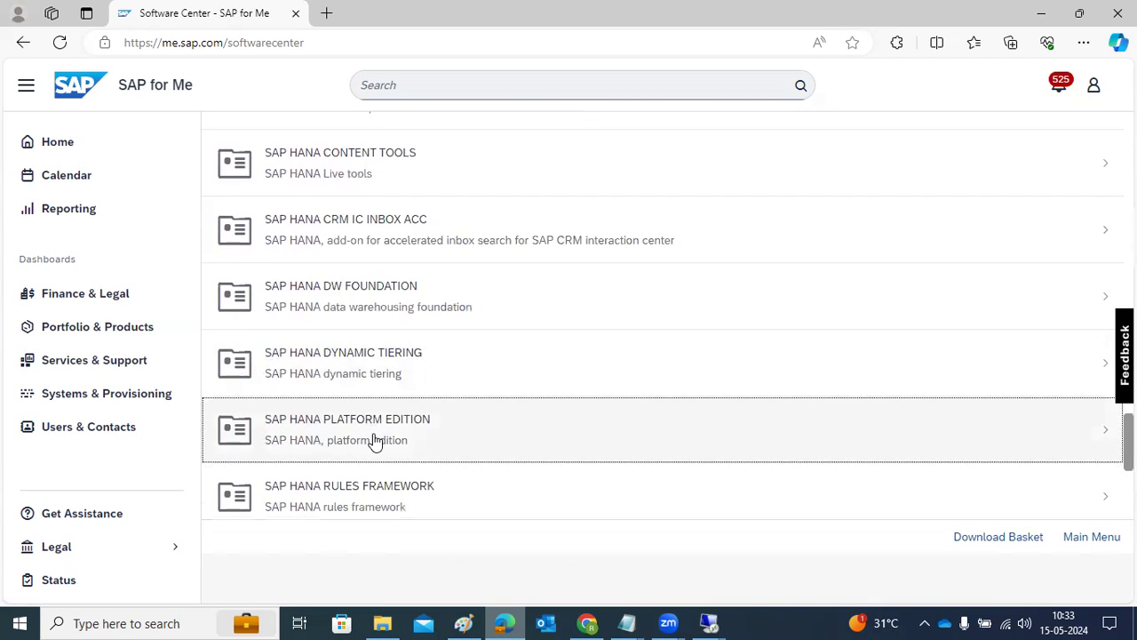
pyautogui.click(373, 435)
pyautogui.click(375, 269)
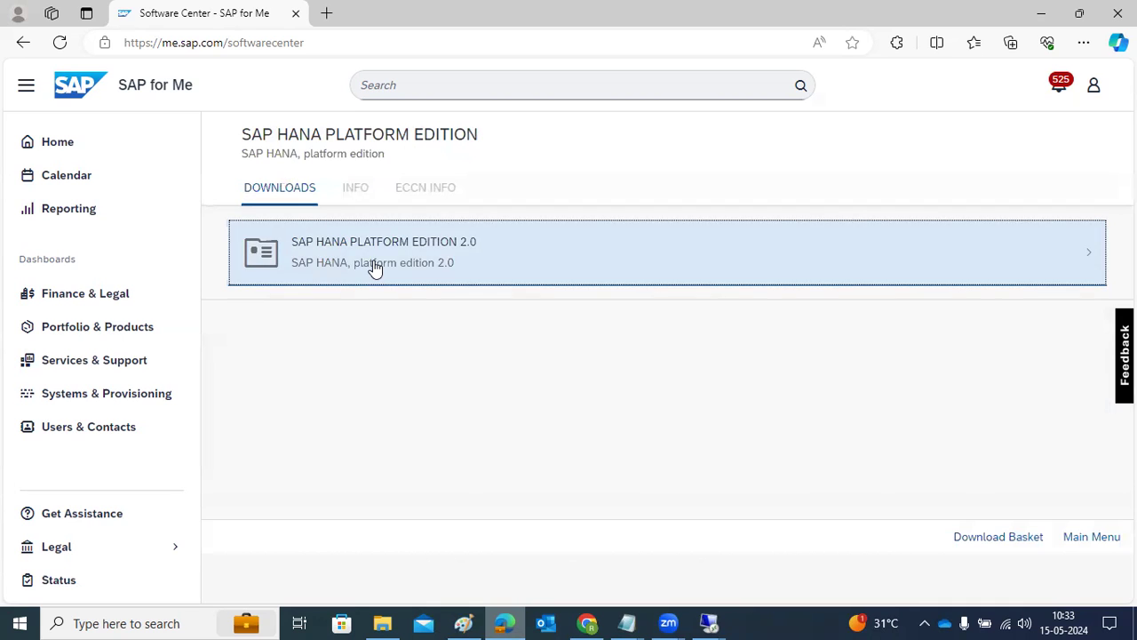
# - View the 2.0 installation downloads, return via breadcrumb, and reopen 2.0 under Support Packages and Patches
pyautogui.click(374, 269)
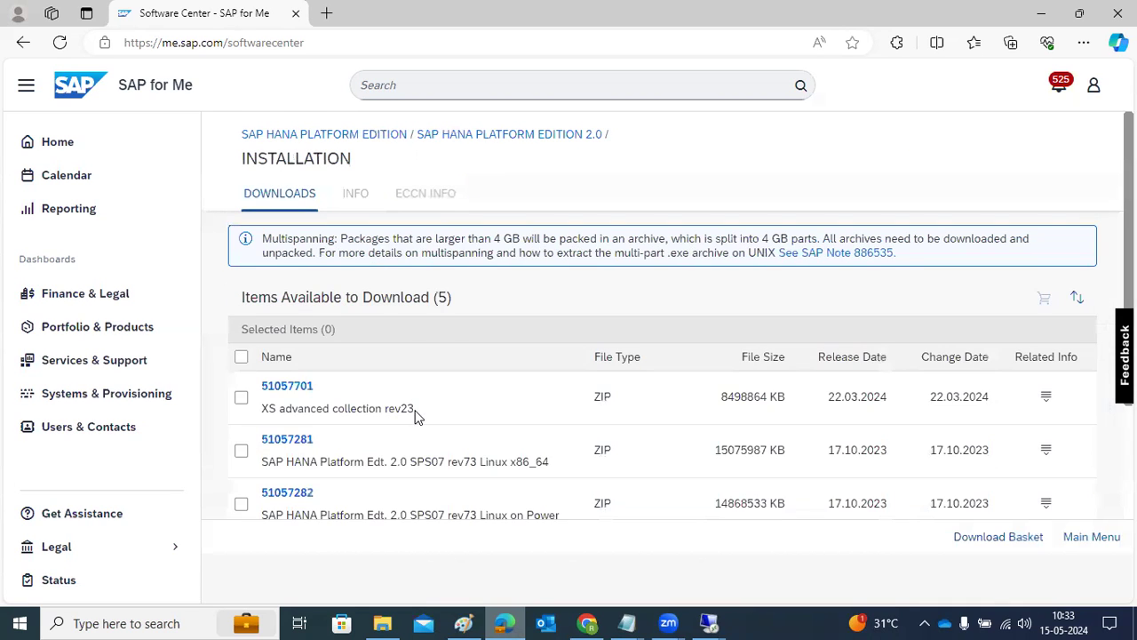
pyautogui.scroll(-2, 361, 436)
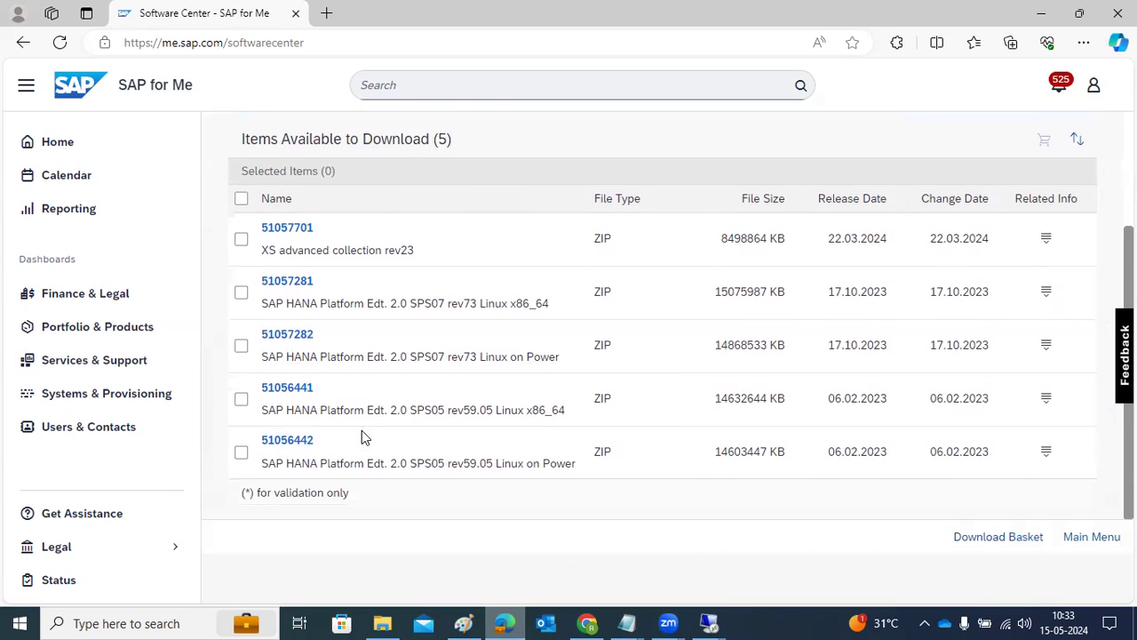
pyautogui.scroll(2, 362, 430)
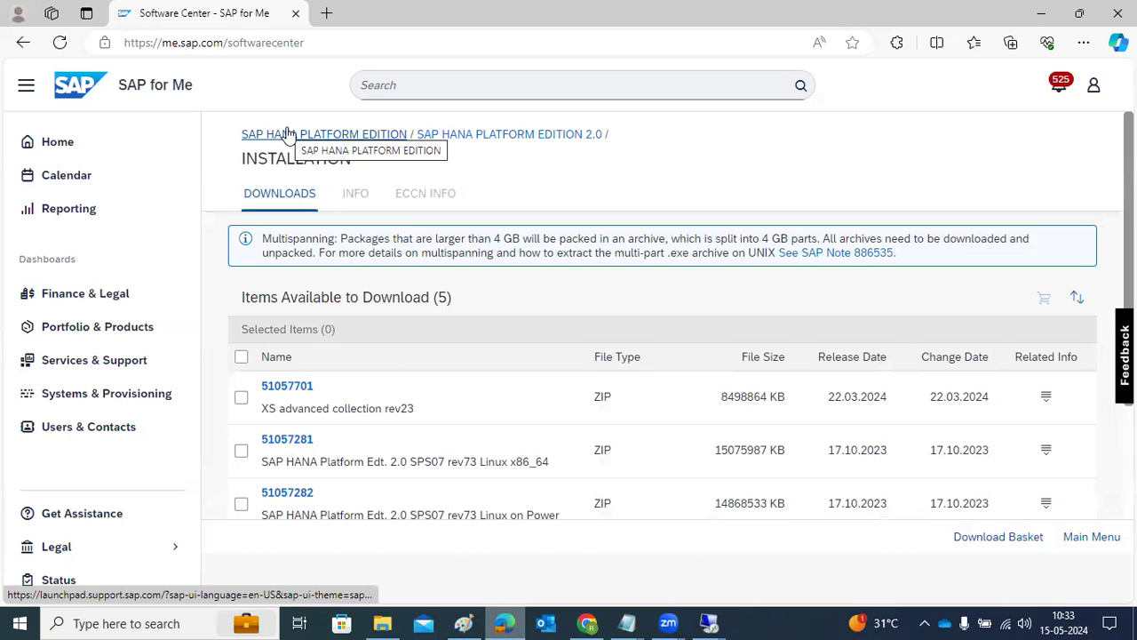
pyautogui.click(455, 136)
pyautogui.click(364, 135)
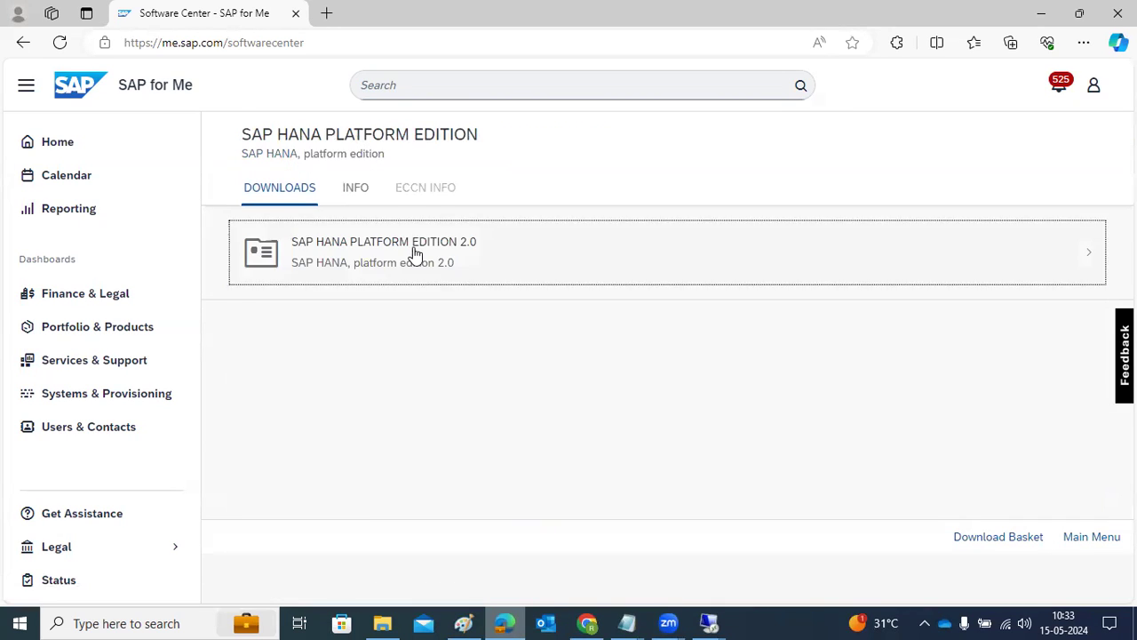
pyautogui.click(415, 255)
pyautogui.click(945, 157)
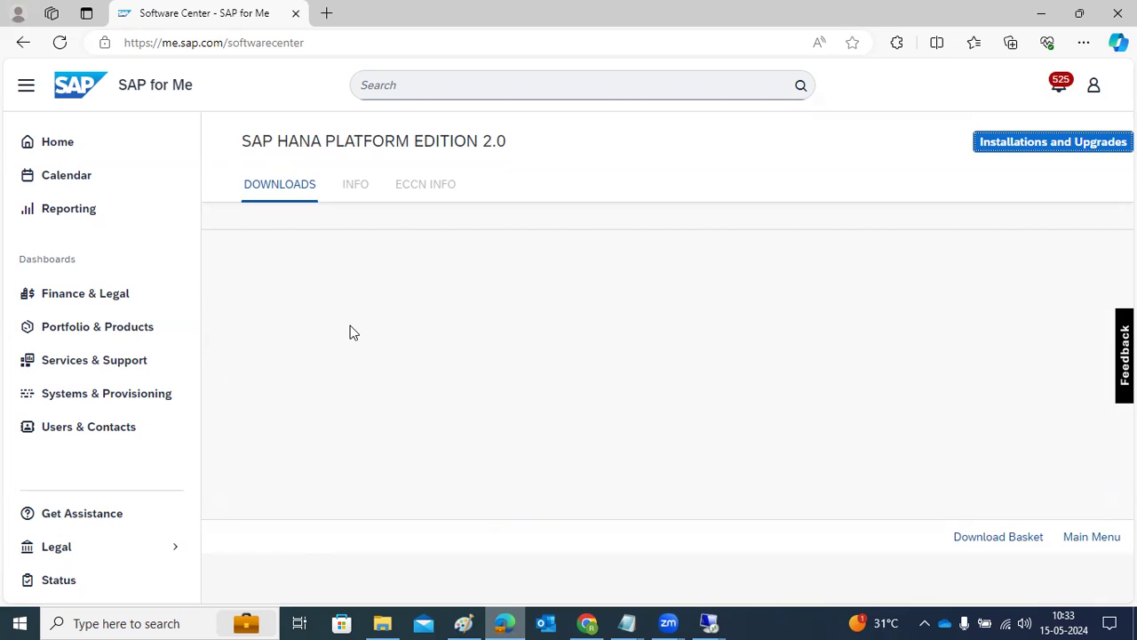
# - List the downloadable support packages, locate SAP HANA AFL 2.0 and open its downloads page
pyautogui.click(300, 194)
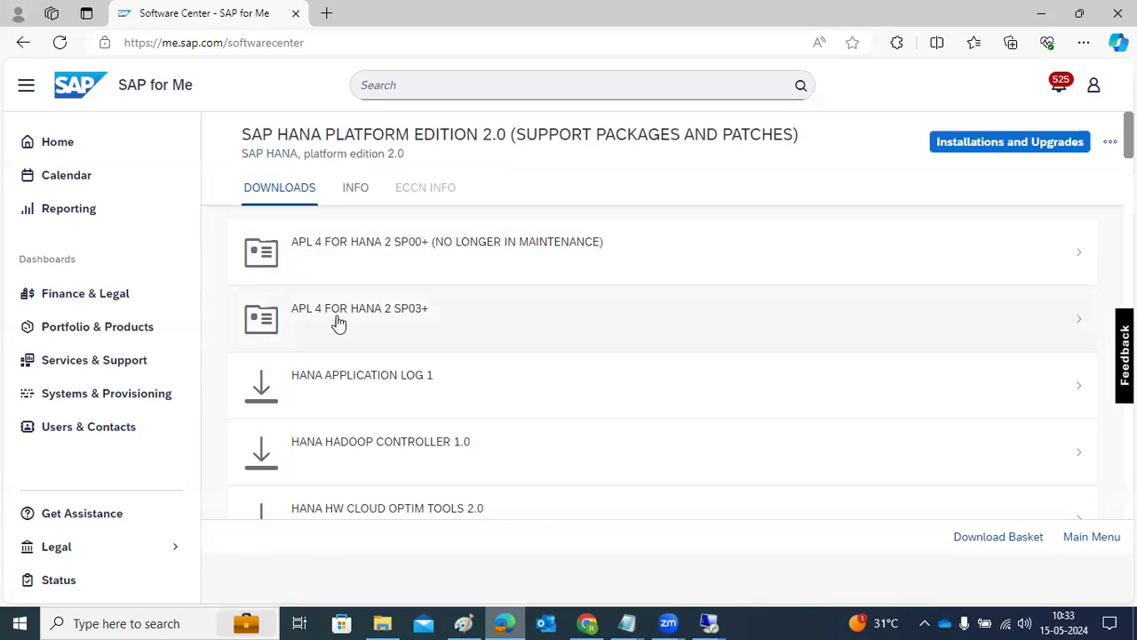
pyautogui.scroll(-1, 346, 331)
pyautogui.scroll(-4, 347, 330)
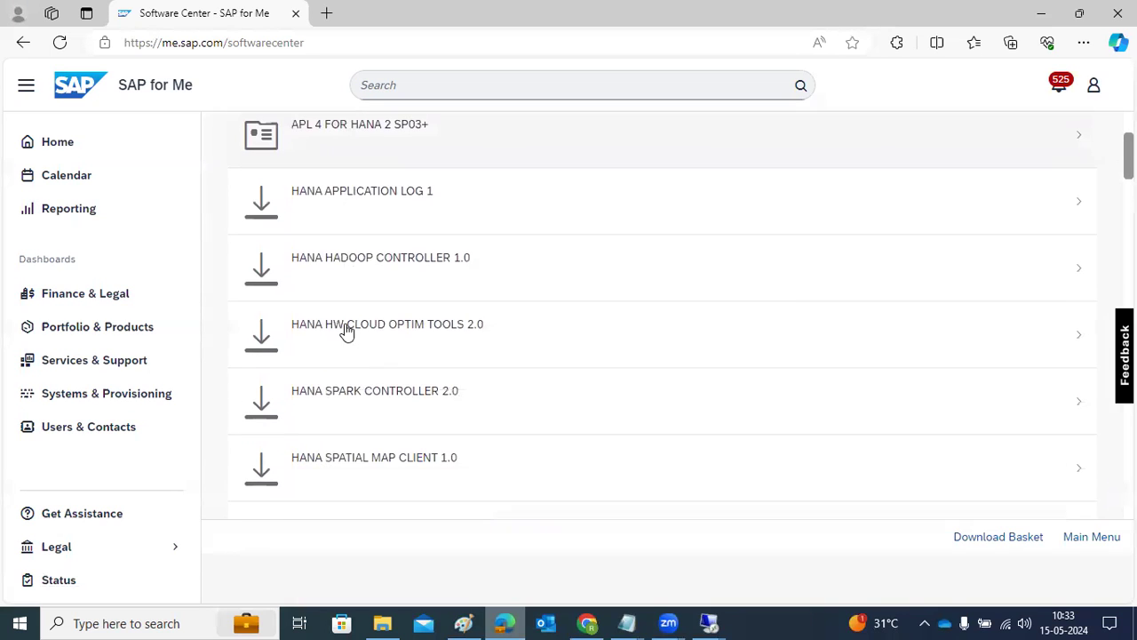
pyautogui.scroll(-4, 372, 380)
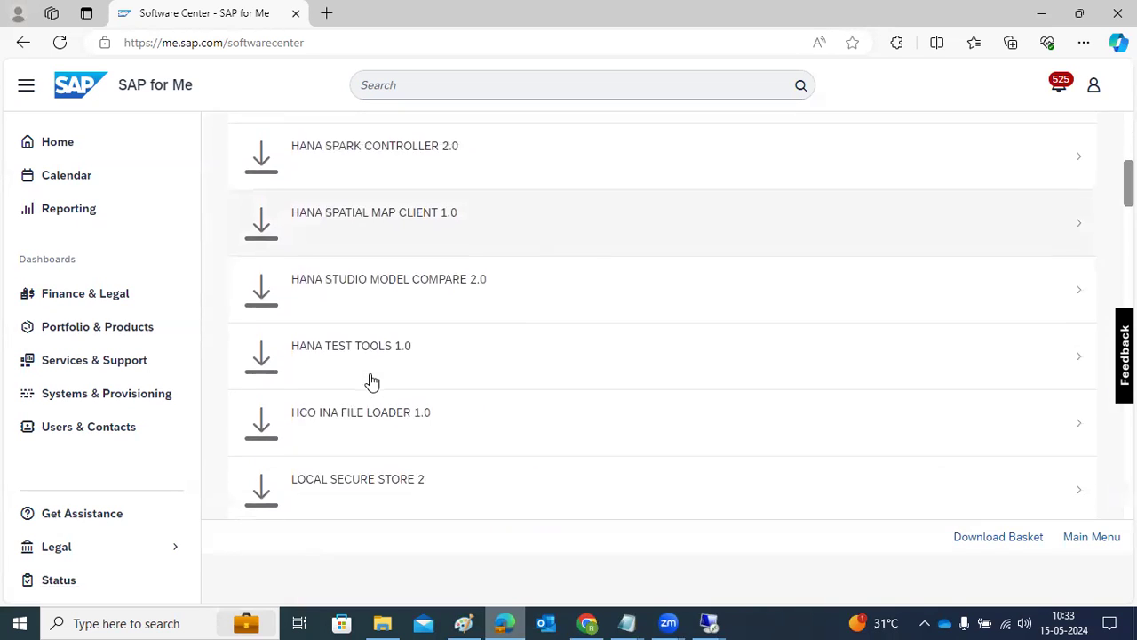
pyautogui.scroll(-3, 381, 412)
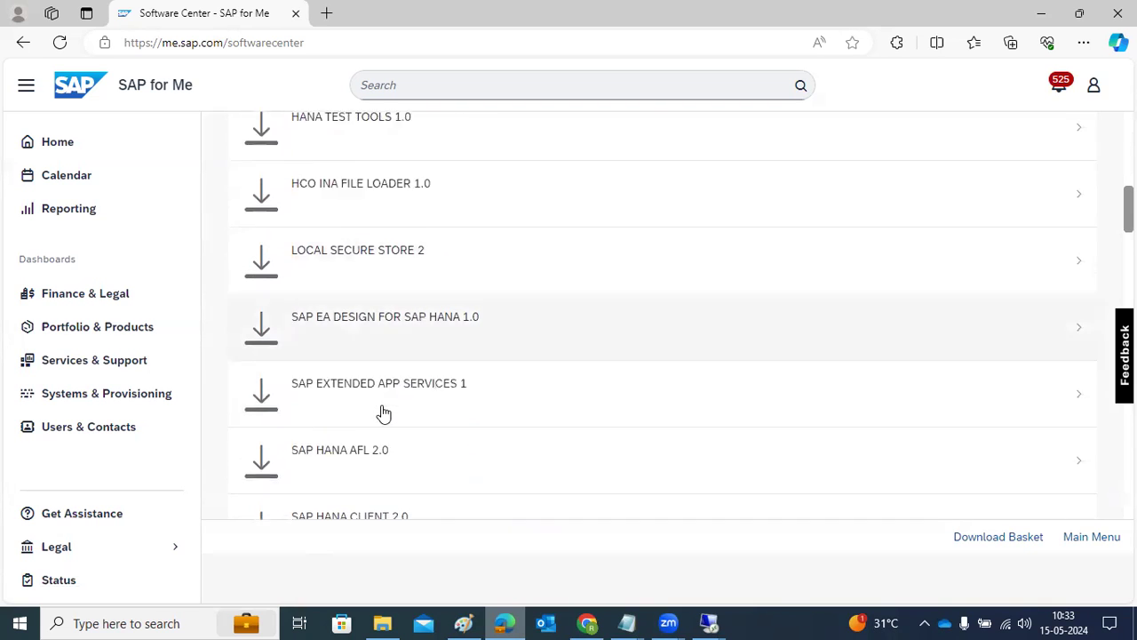
pyautogui.scroll(-4, 388, 436)
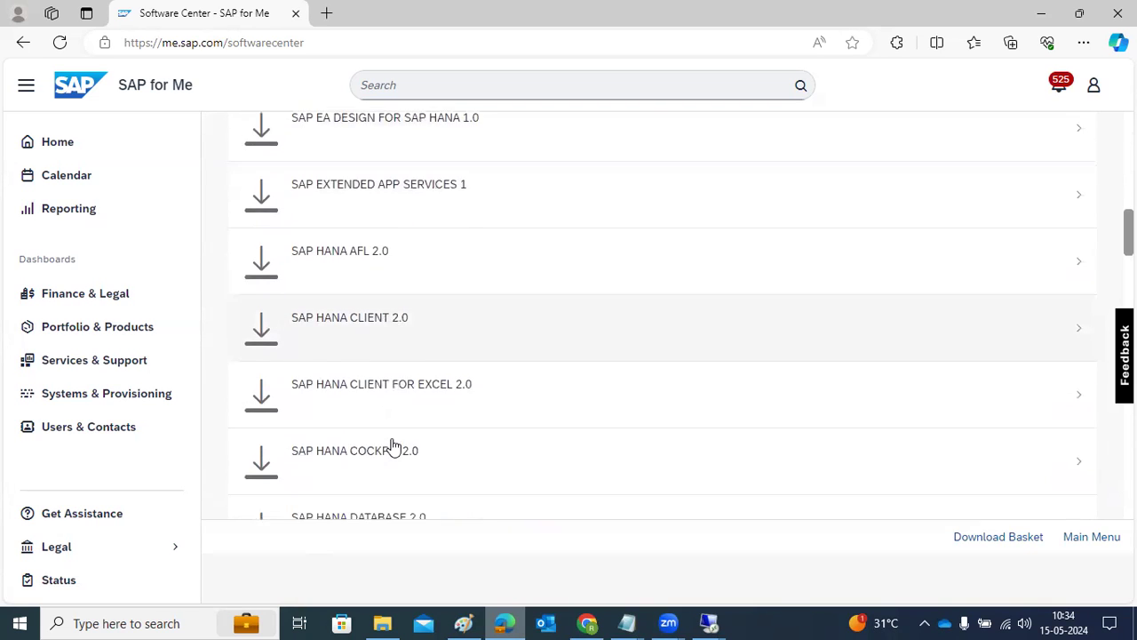
pyautogui.scroll(-4, 396, 445)
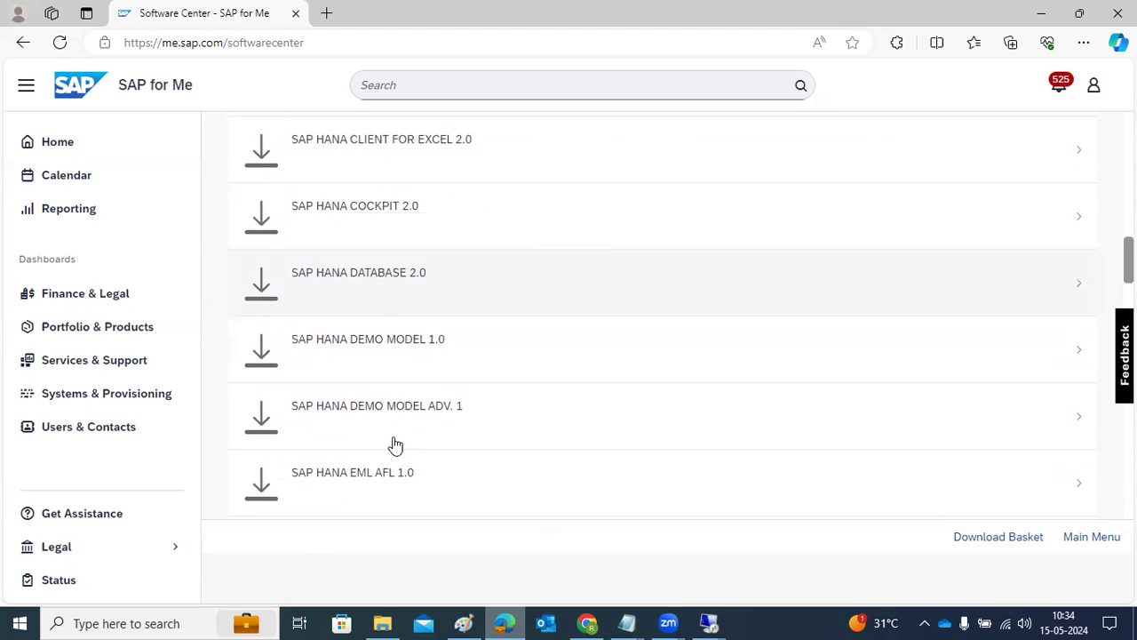
pyautogui.scroll(-2, 409, 430)
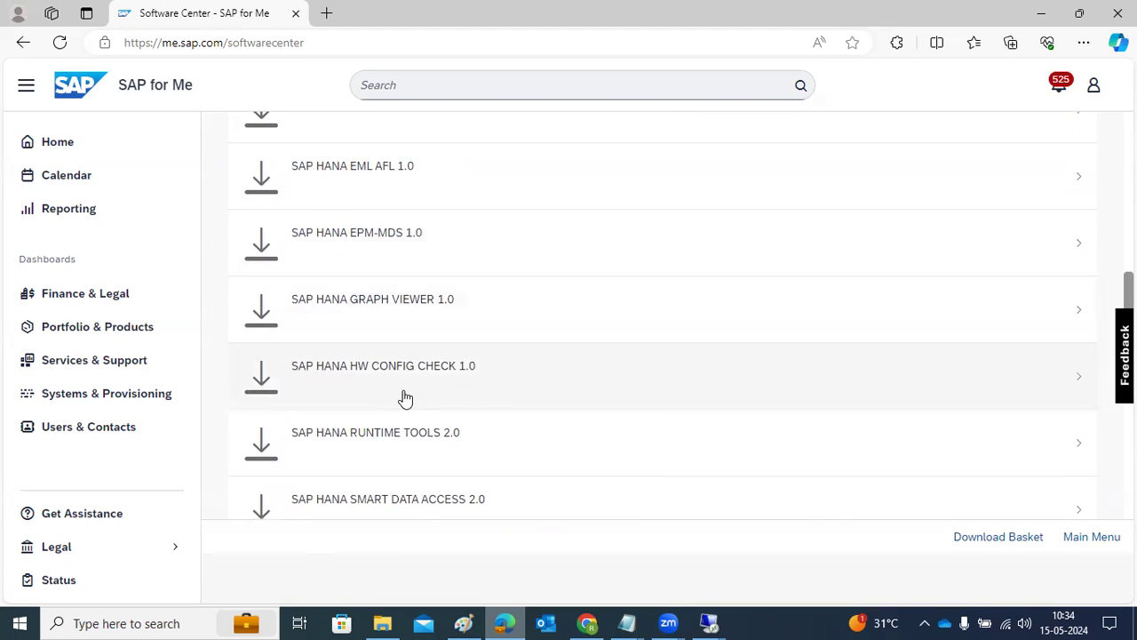
pyautogui.scroll(-10, 404, 395)
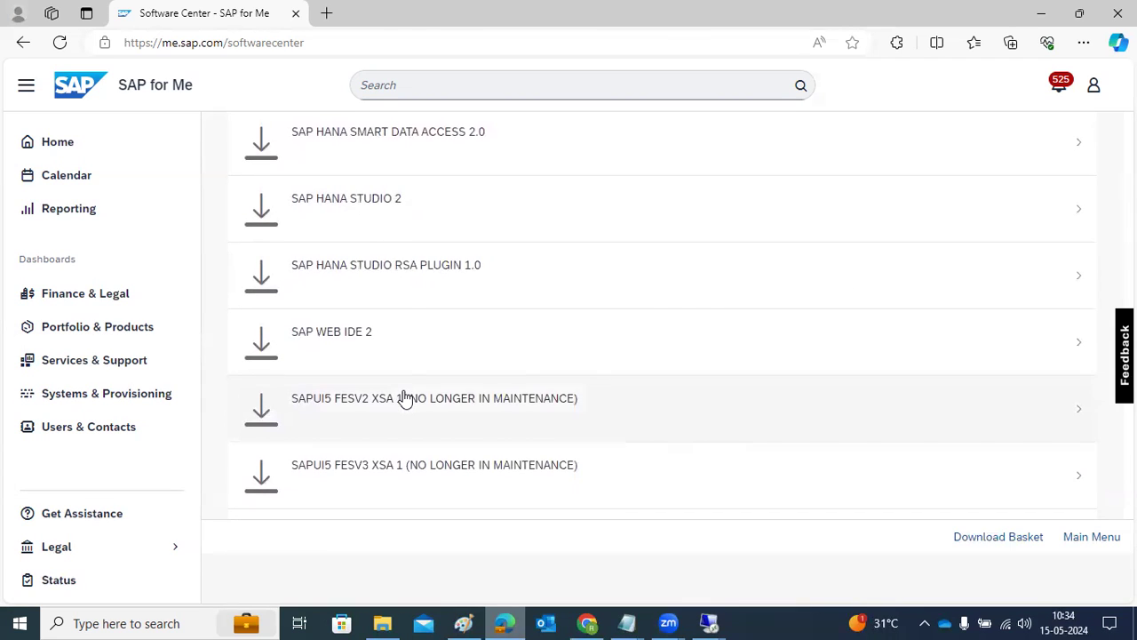
pyautogui.scroll(-10, 402, 391)
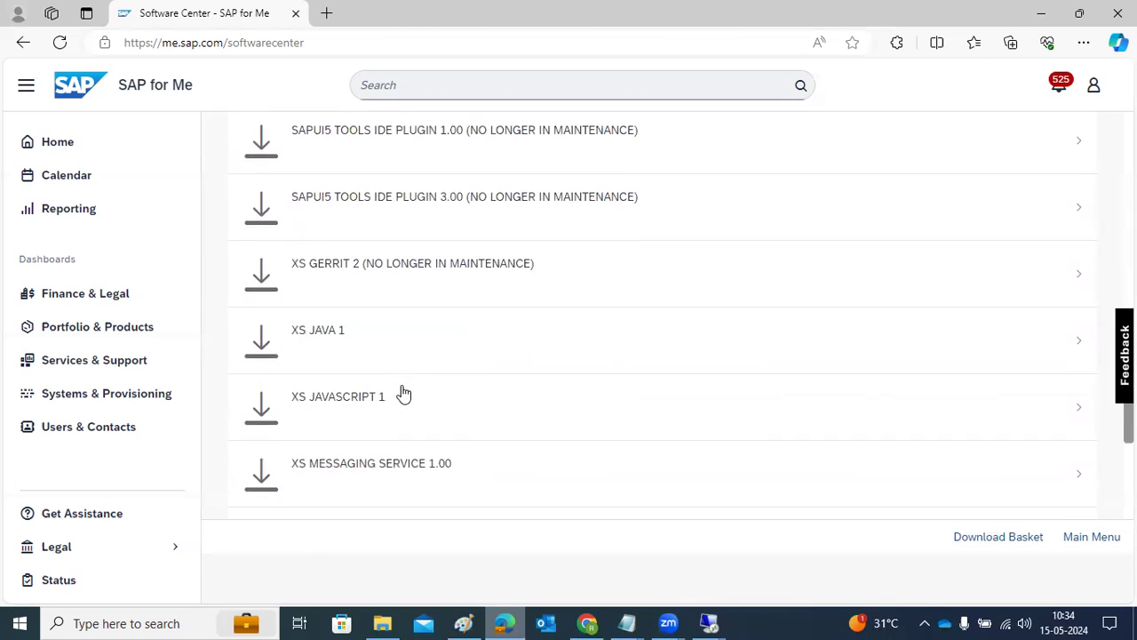
pyautogui.scroll(-6, 404, 393)
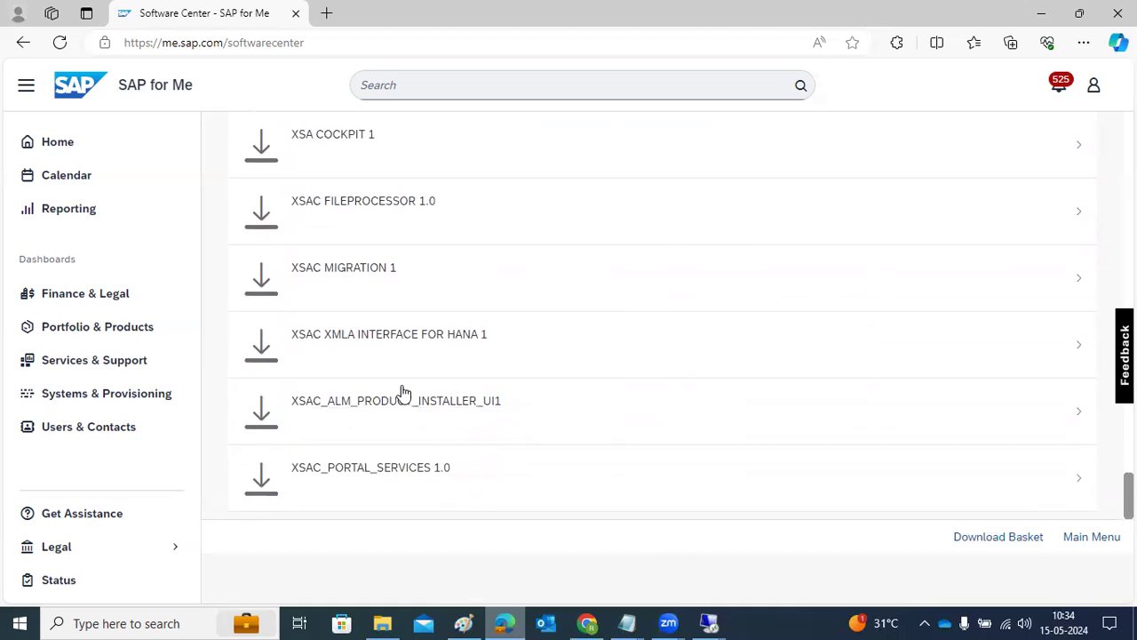
pyautogui.scroll(10, 405, 392)
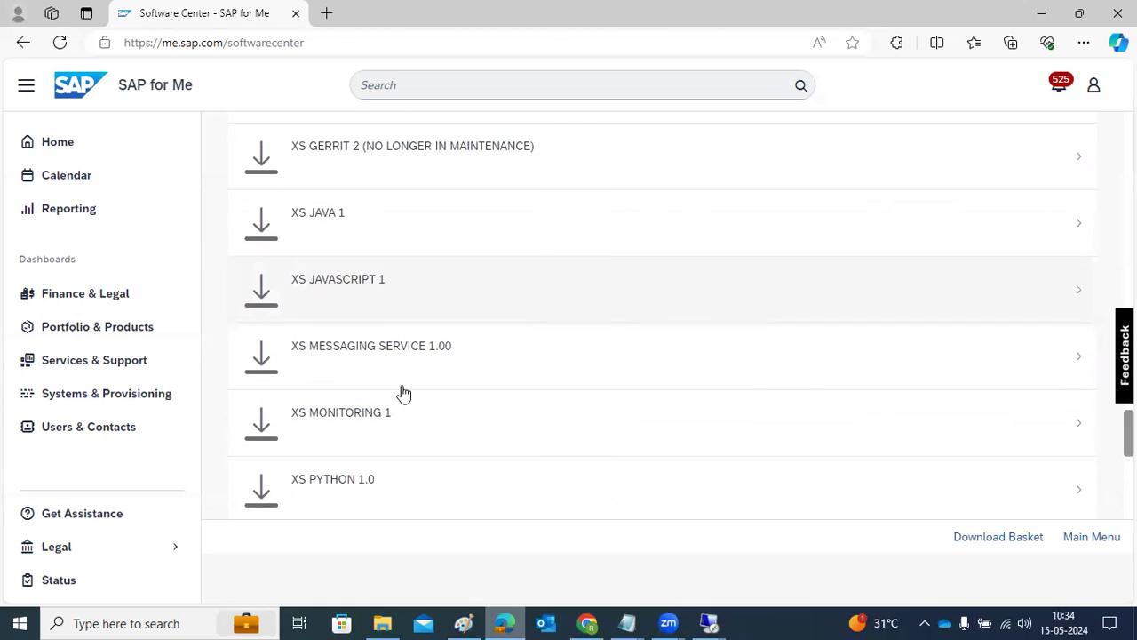
pyautogui.scroll(10, 403, 393)
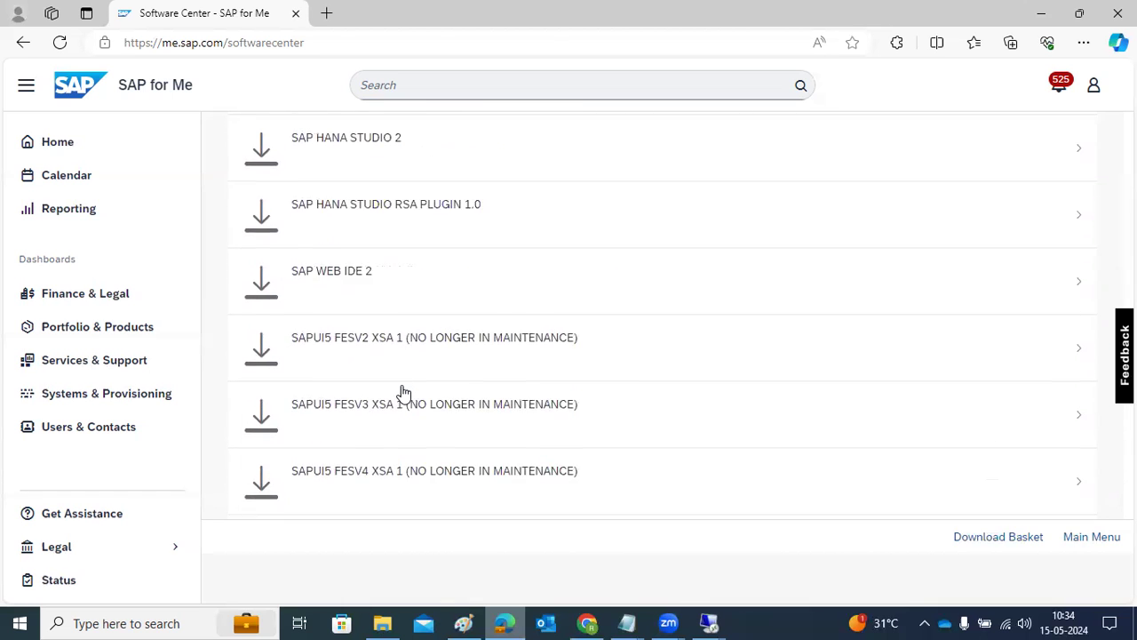
pyautogui.scroll(7, 404, 393)
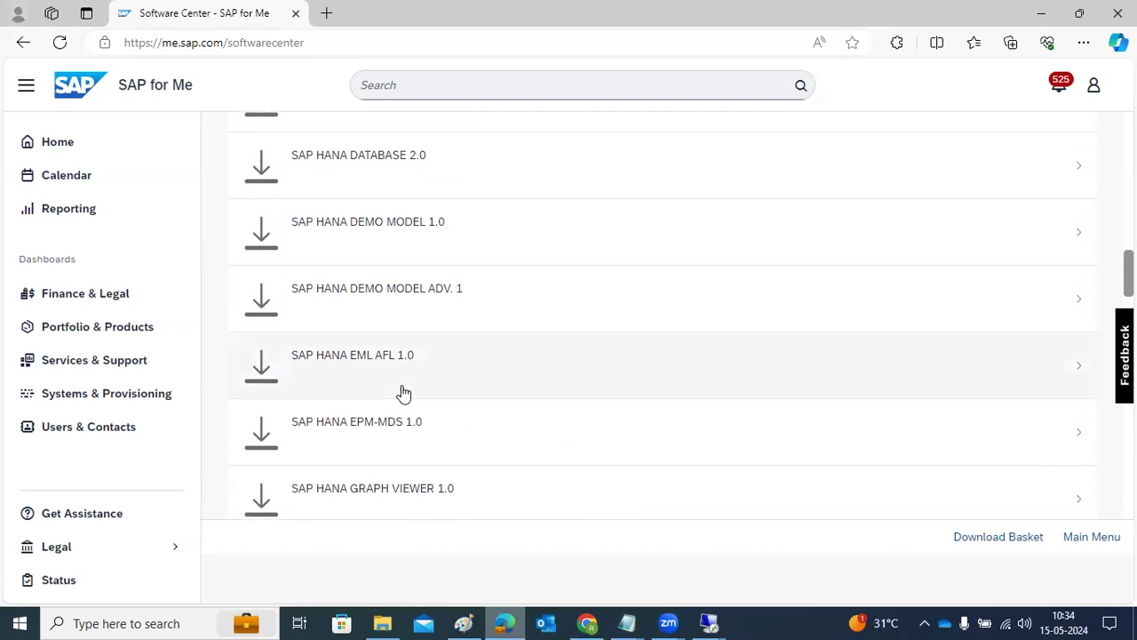
pyautogui.scroll(2, 403, 392)
pyautogui.click(378, 265)
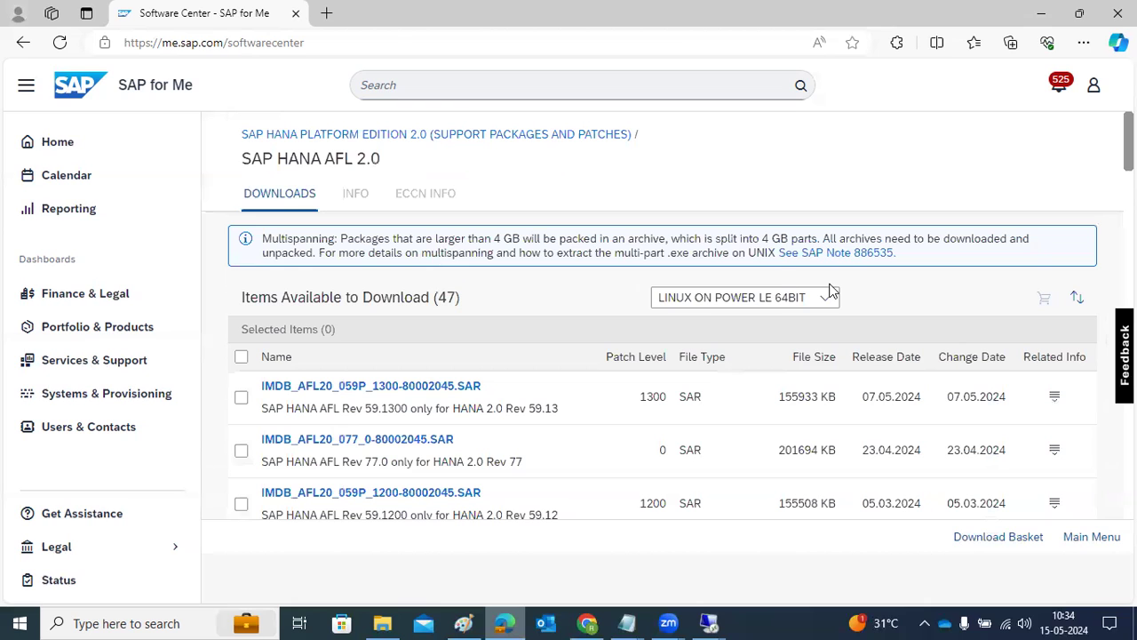
# - Filter to LINUX ON X86_64 64BIT and download IMDB_AFL20_077_0-80001894.SAR
pyautogui.click(826, 299)
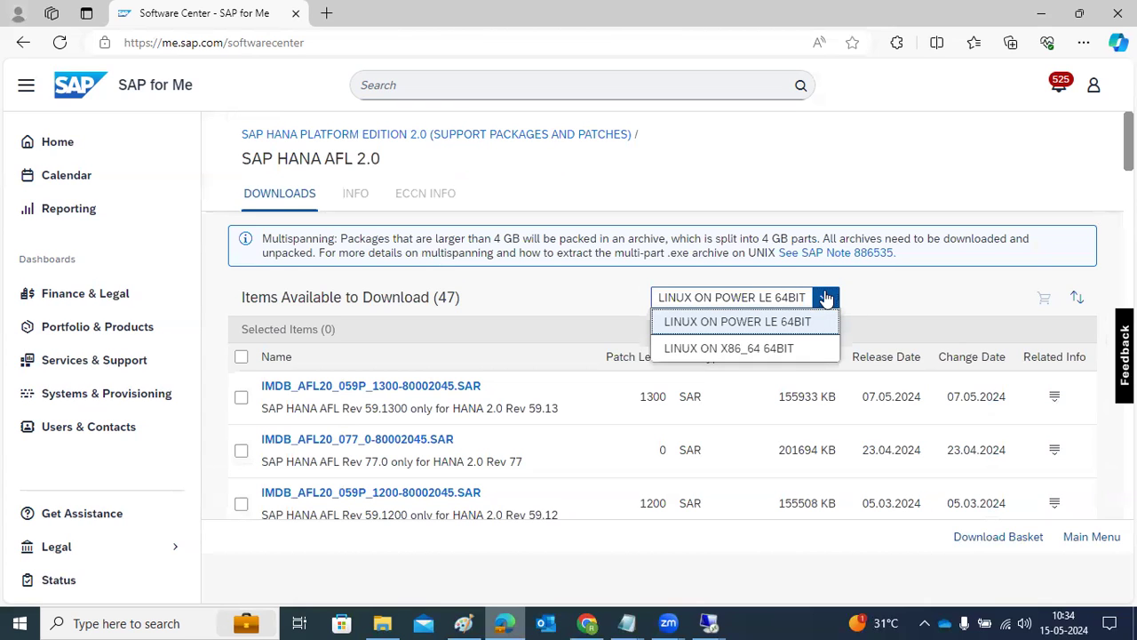
pyautogui.click(770, 348)
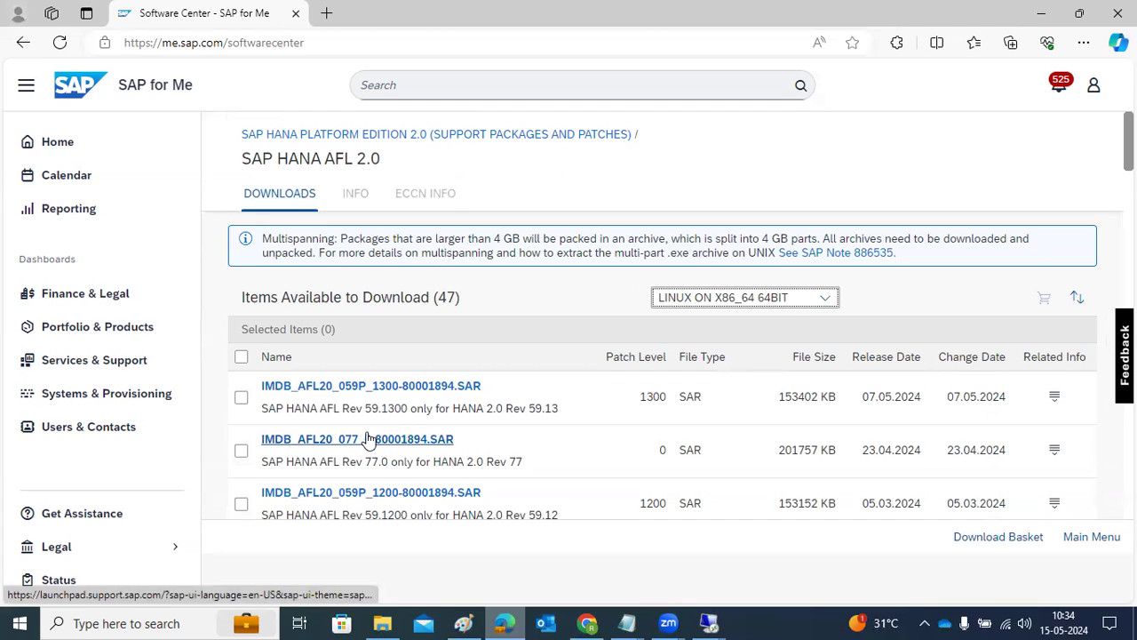
pyautogui.click(441, 463)
pyautogui.moveTo(440, 463); pyautogui.dragTo(527, 467)
pyautogui.click(384, 445)
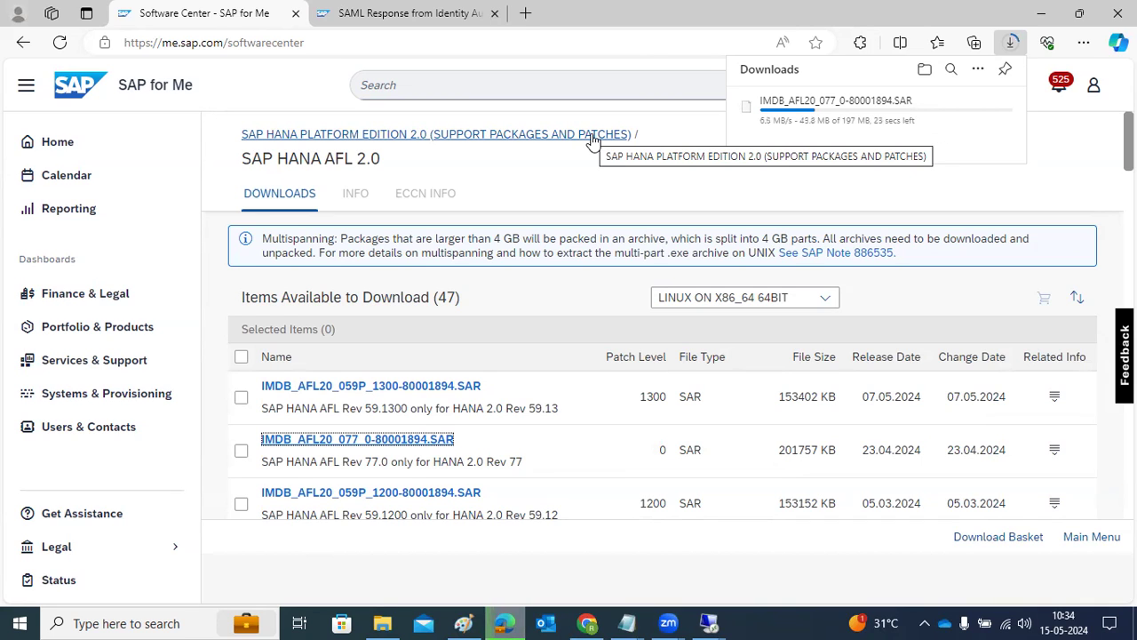
# - Return to the HANA platform package list and open HANA SPARK CONTROLLER 2.0
pyautogui.click(569, 135)
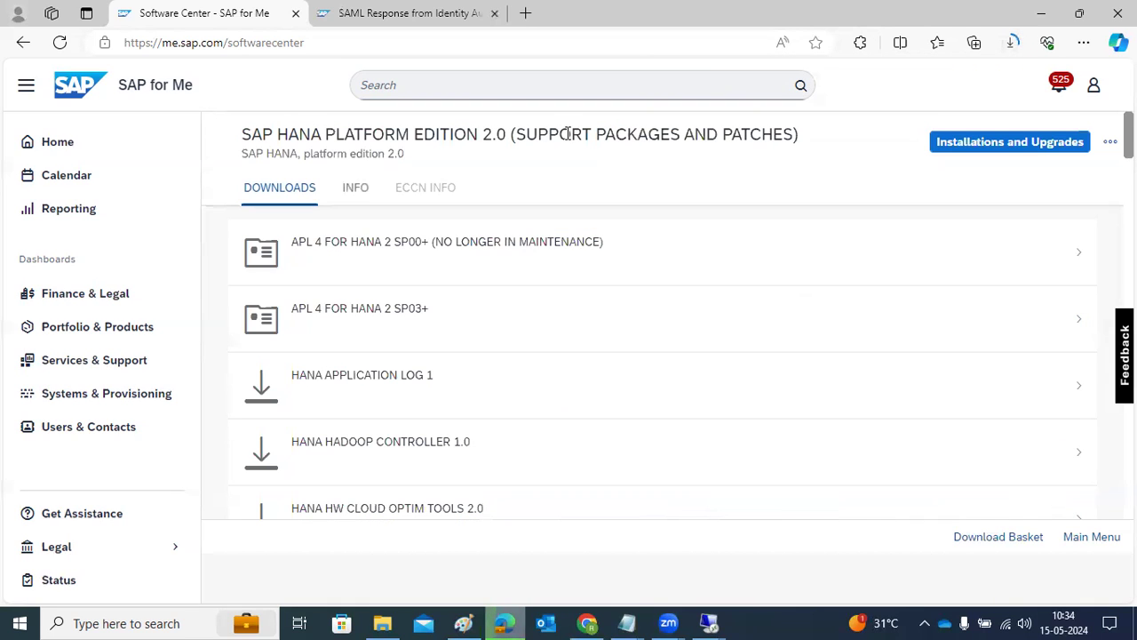
pyautogui.scroll(-2, 405, 353)
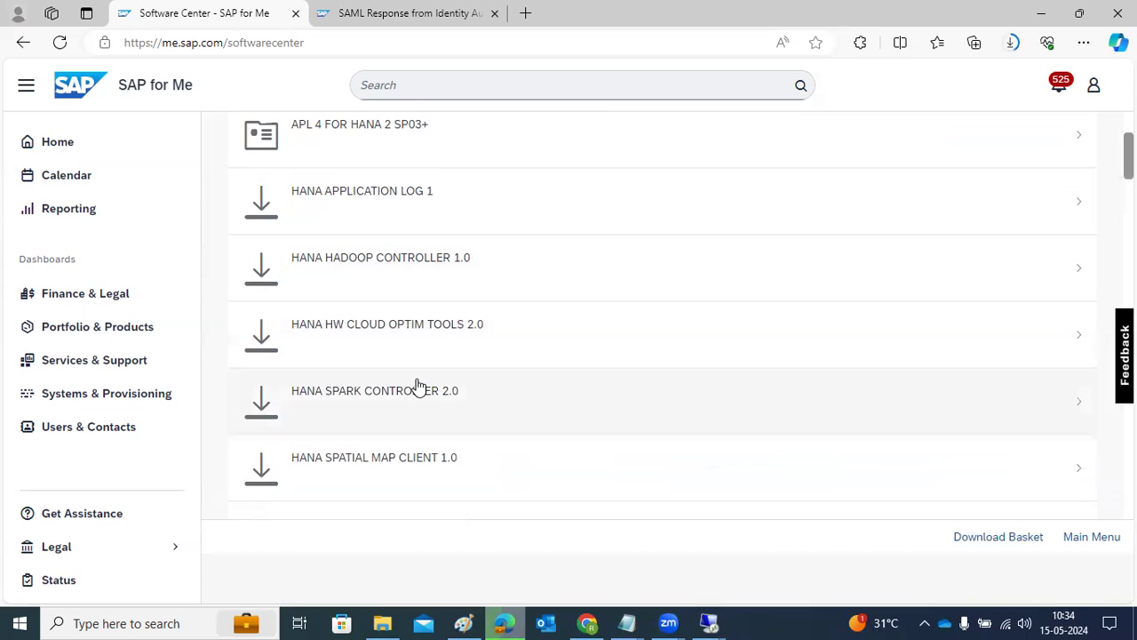
pyautogui.scroll(-1, 410, 364)
pyautogui.click(407, 347)
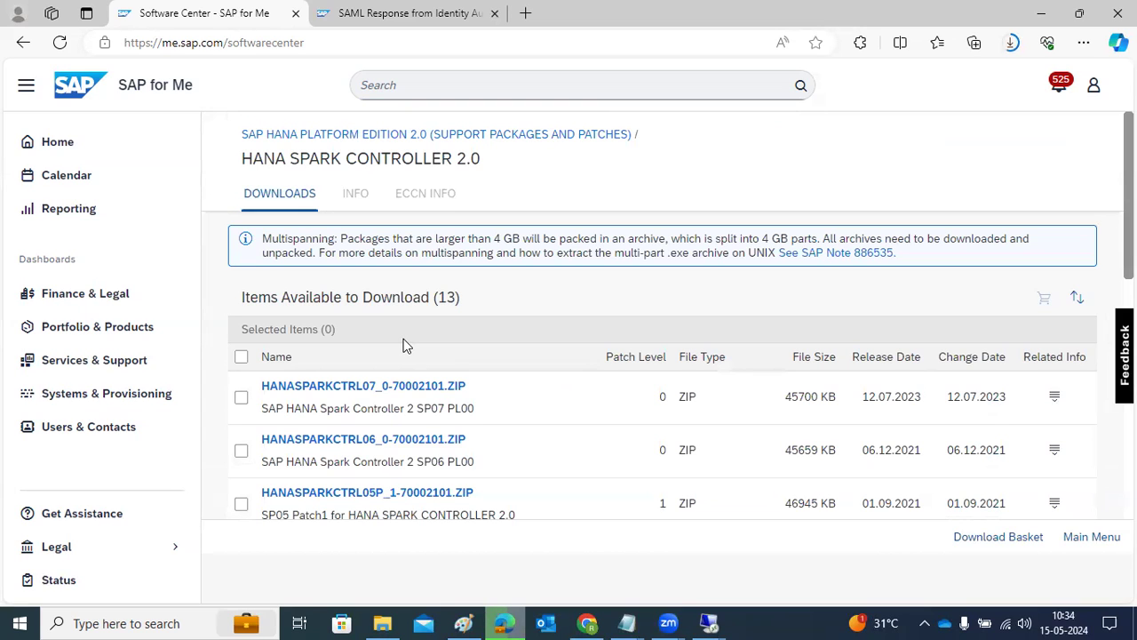
# - Download HANASPARKCTRL07_0-70002101.ZIP and bring up the Remote Desktop window previews
pyautogui.click(396, 394)
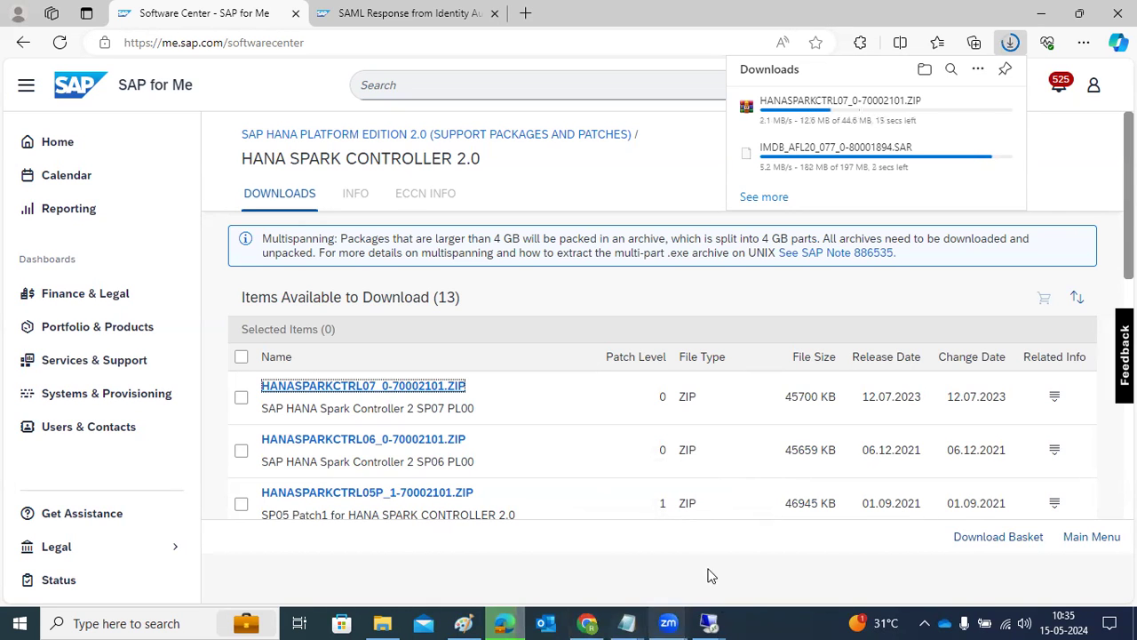
pyautogui.click(708, 623)
# - On the server terminal, switch to sdhadm with sudo su and run HDB info
pyautogui.click(861, 522)
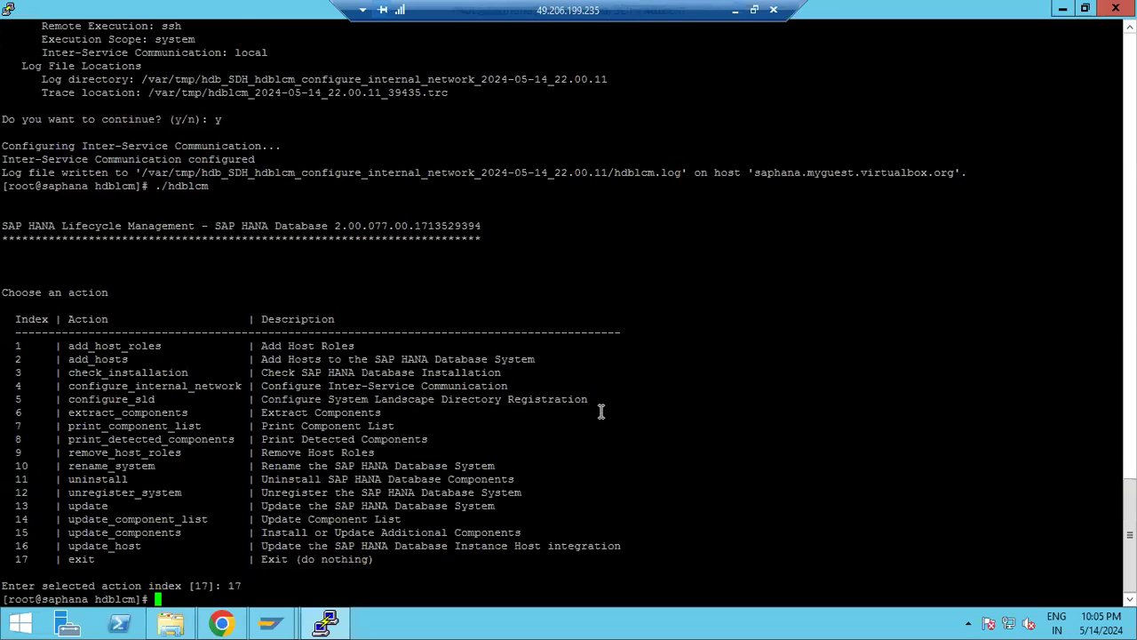
pyautogui.write('sudo su - sdhadm')
pyautogui.press('Return')
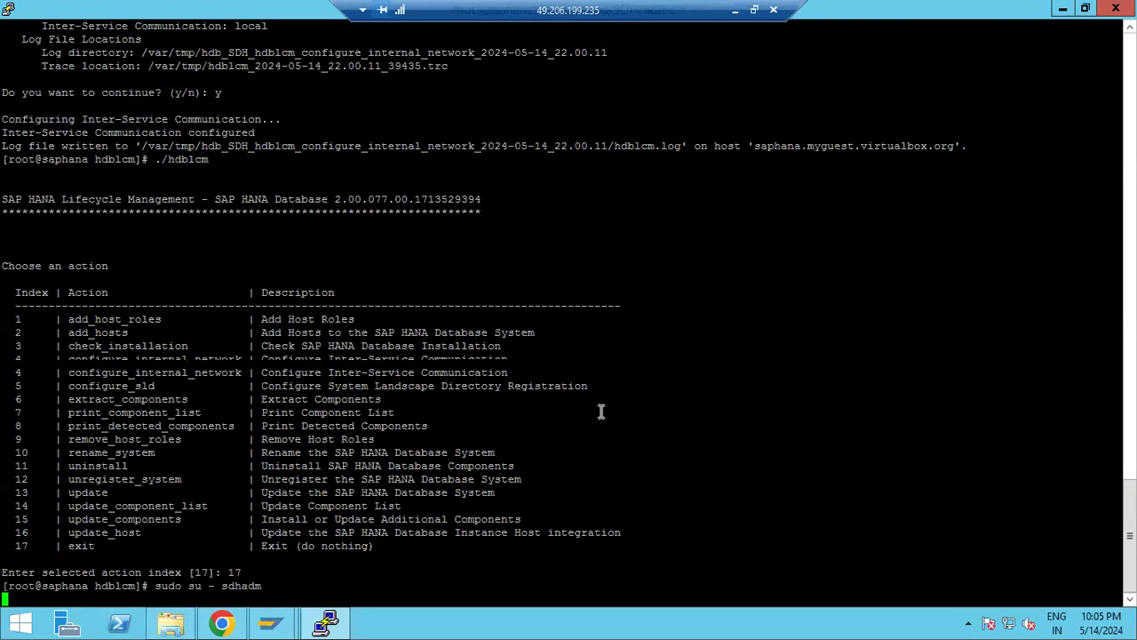
pyautogui.write('HDB info')
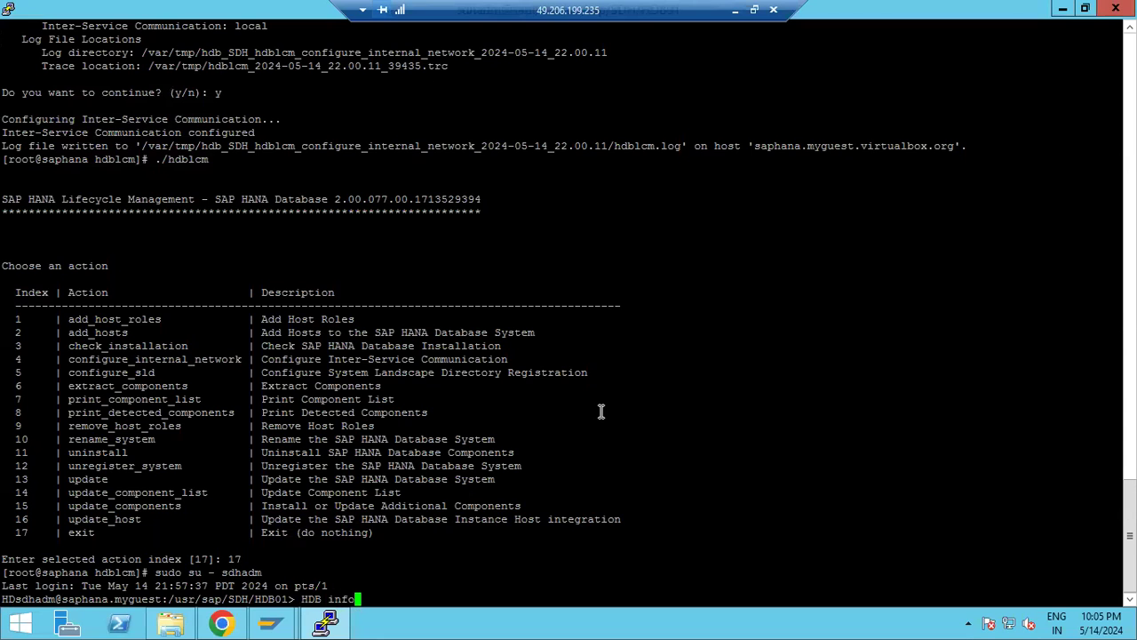
pyautogui.press('Return')
# - Cancel a stray command and run free -g, showing 34 GB total memory
pyautogui.write('HDB')
pyautogui.hotkey('ctrl', 'c')
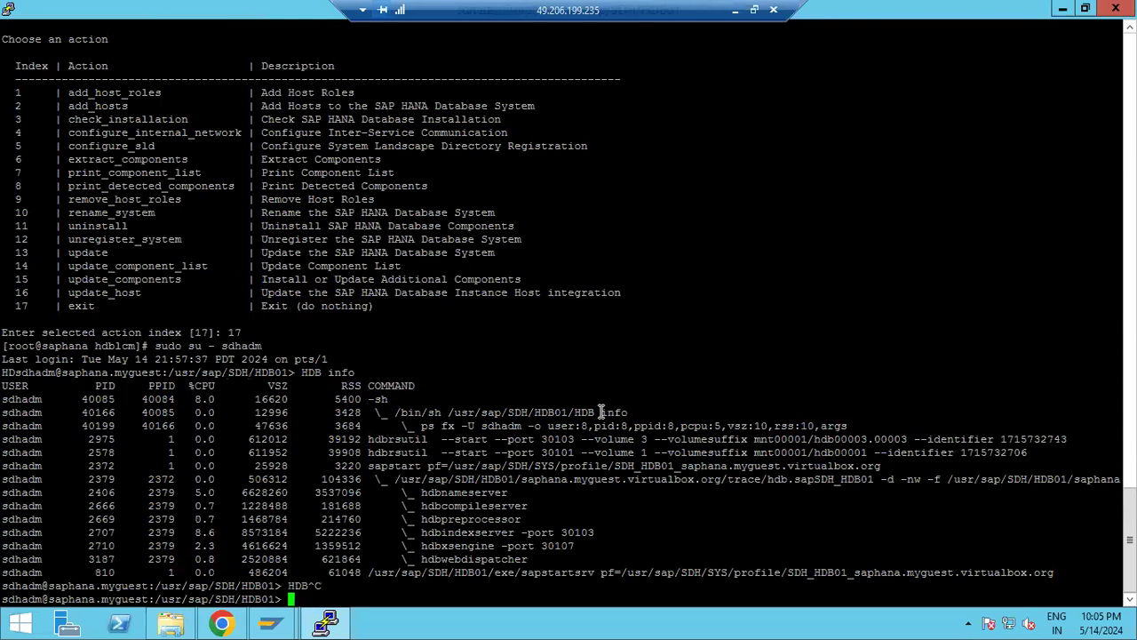
pyautogui.write('free -g')
pyautogui.press('Return')
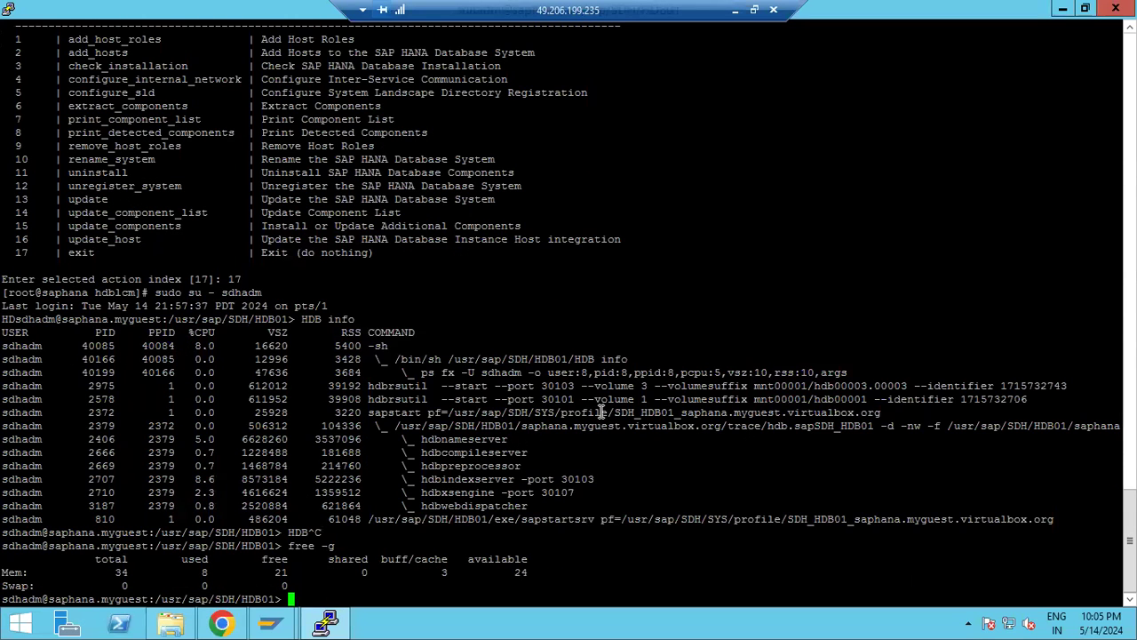
pyautogui.rightClick(402, 624)
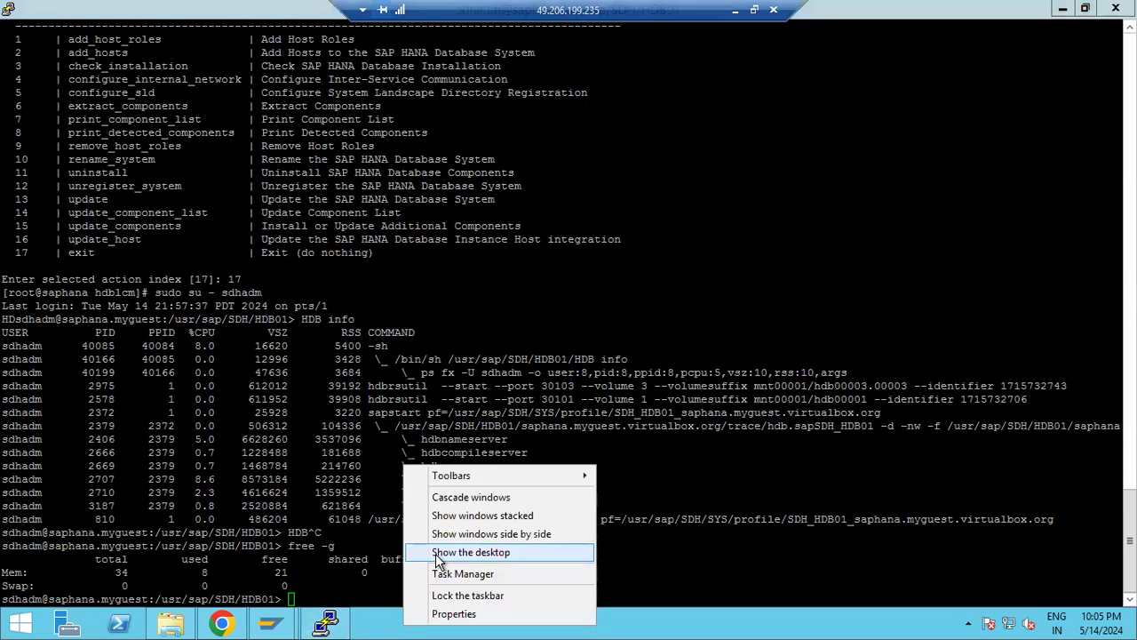
# - Reveal the remote desktop and open the SAP1 (E:) drive from This PC
pyautogui.click(438, 555)
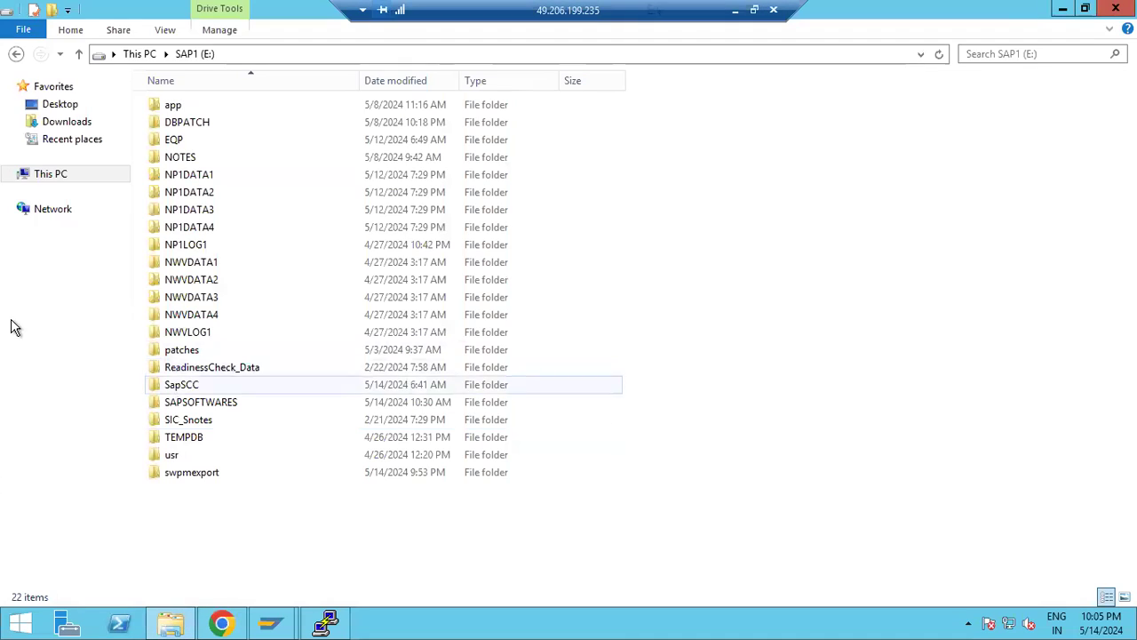
pyautogui.click(50, 175)
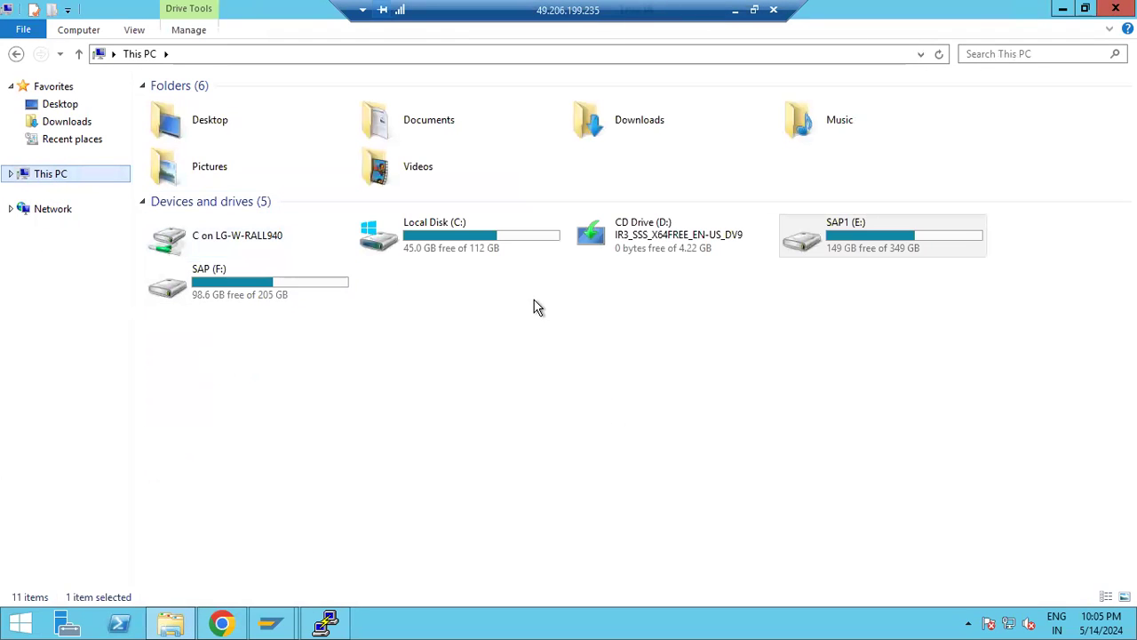
pyautogui.doubleClick(911, 241)
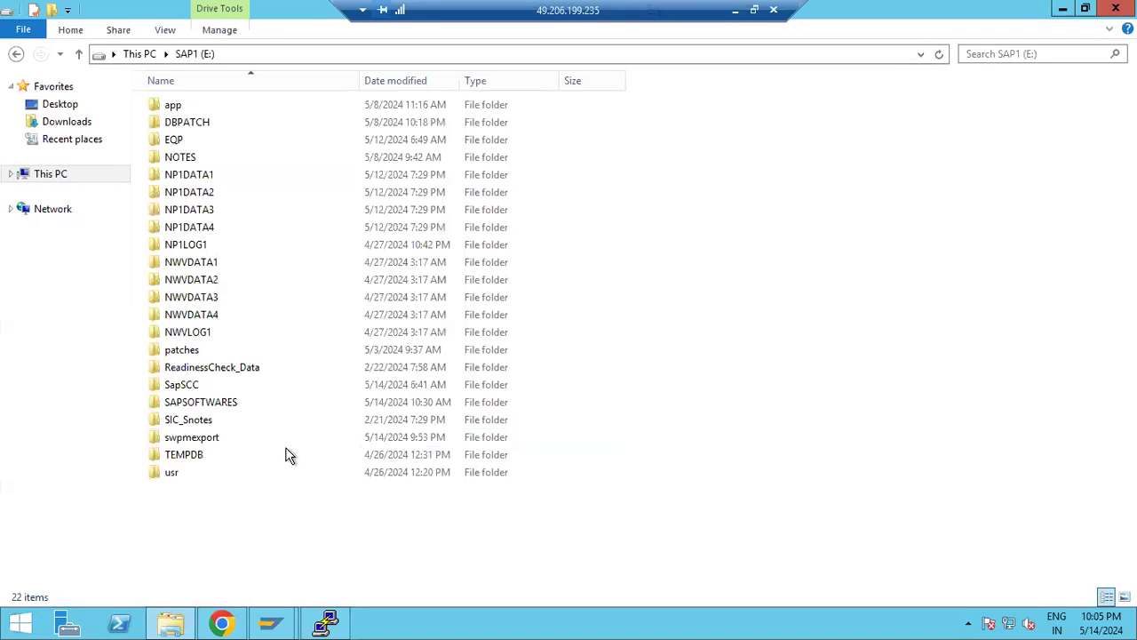
# - Create and delete a New folder on E:, open DBPATCH, then minimise the remote session
pyautogui.rightClick(221, 540)
pyautogui.moveTo(351, 516)
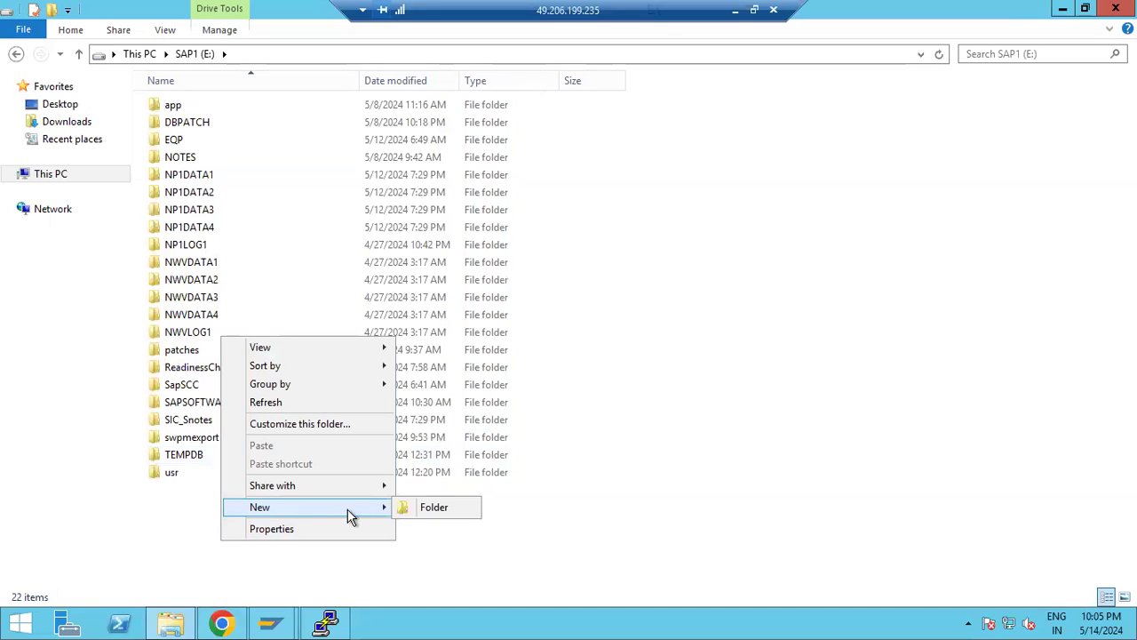
pyautogui.click(407, 508)
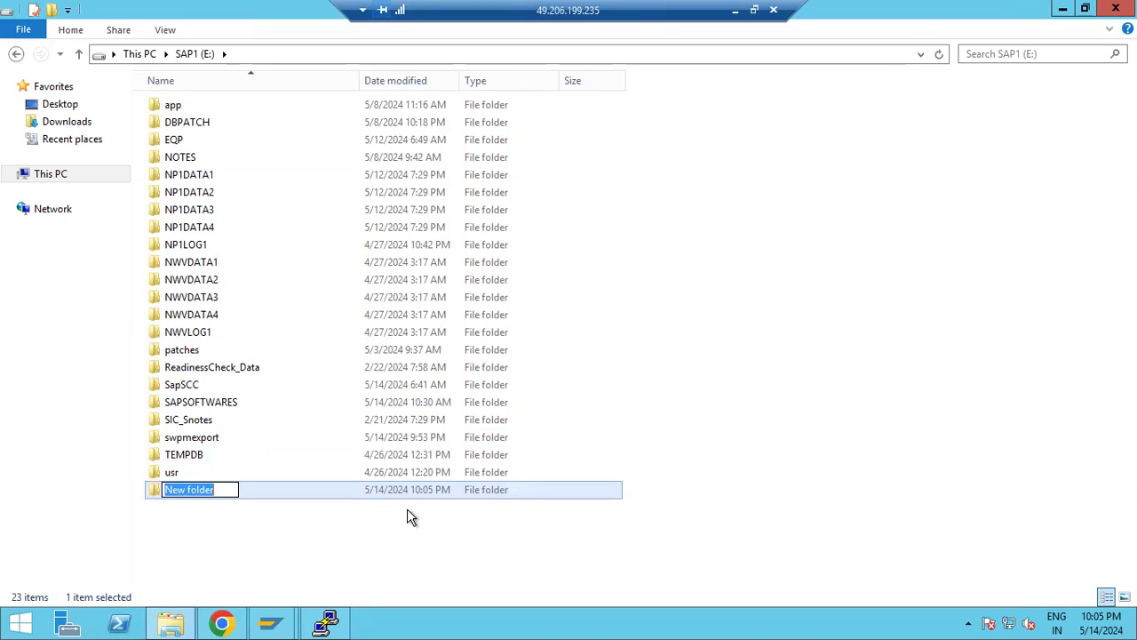
pyautogui.press('Return')
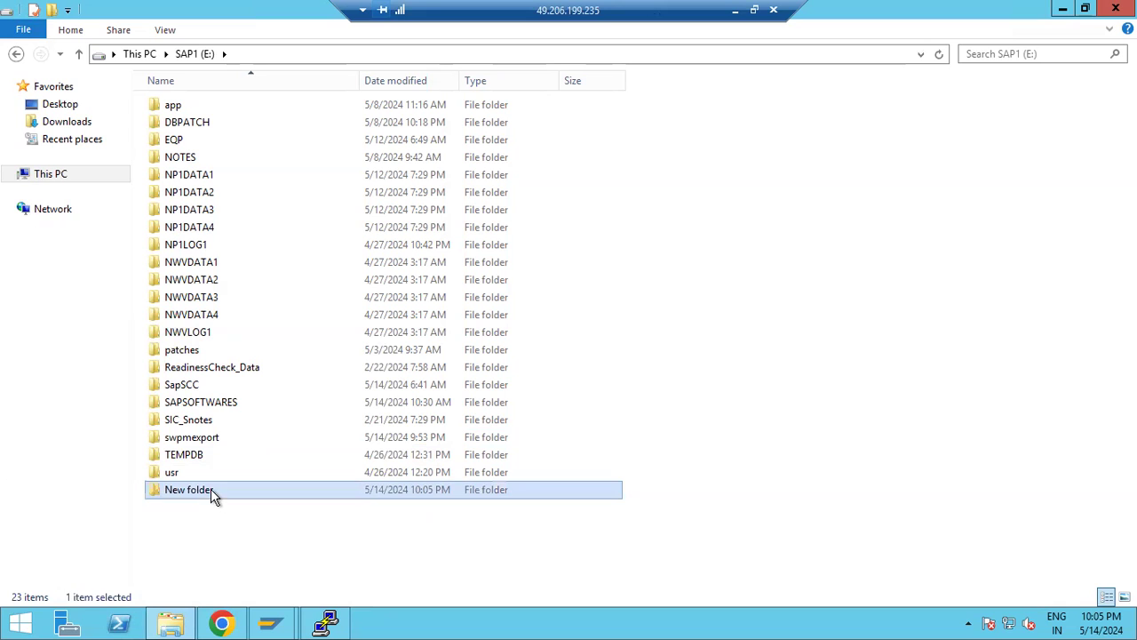
pyautogui.press('Delete')
pyautogui.doubleClick(183, 122)
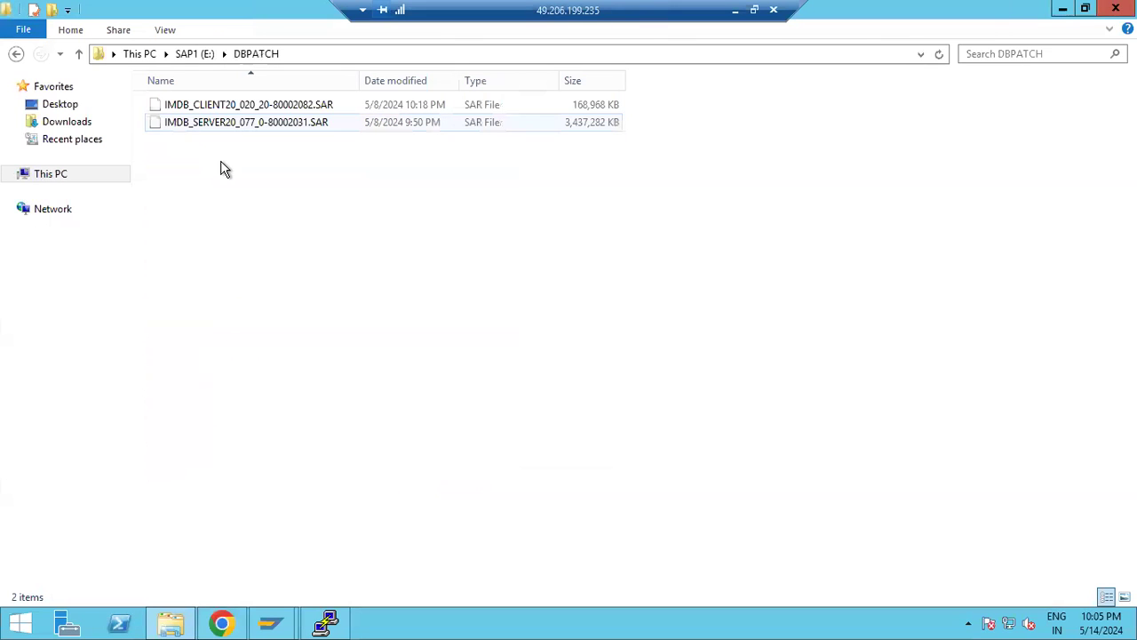
pyautogui.click(736, 10)
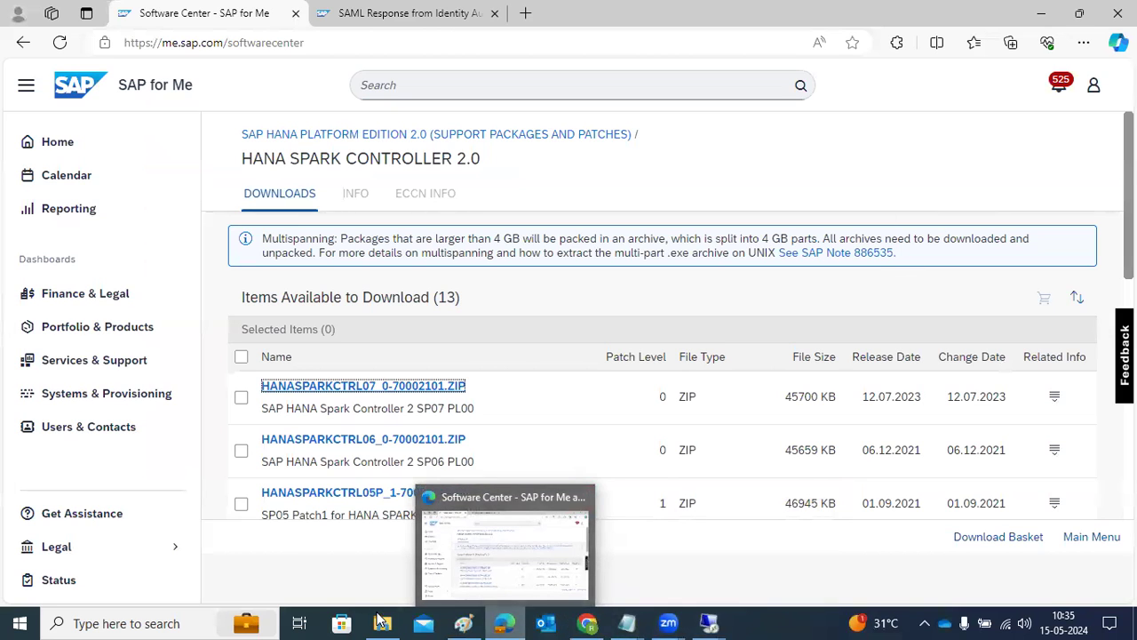
# - Copy the HANASPARKCTRL ZIP and IMDB_AFL20_077_0-80001894.SAR from Downloads into the remote E:\DBPATCH folder
pyautogui.moveTo(382, 622)
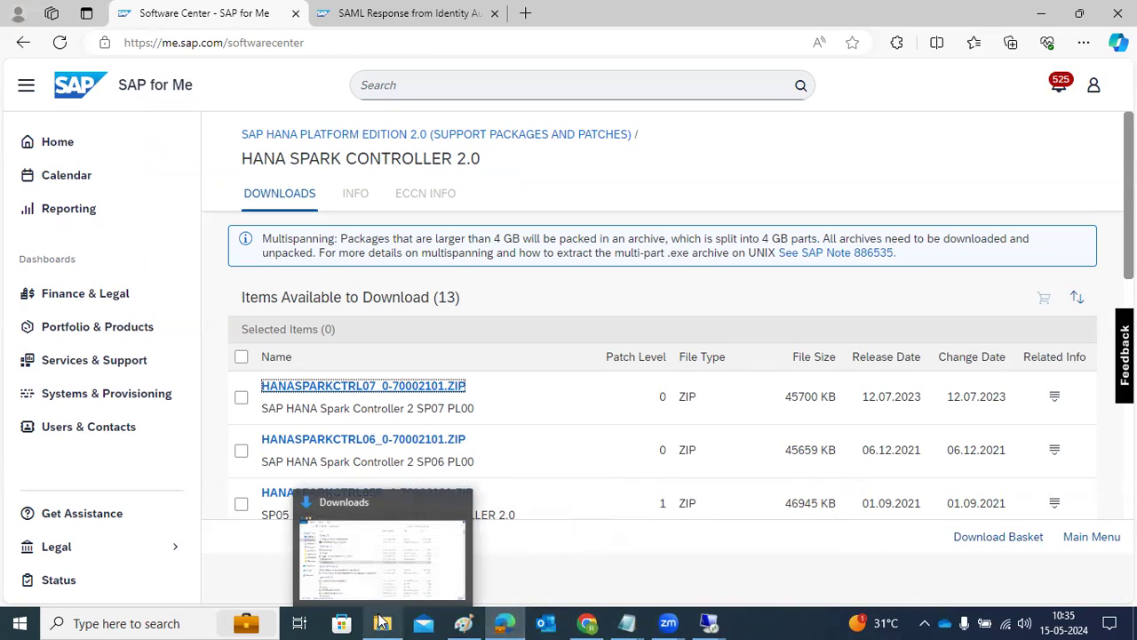
pyautogui.click(383, 546)
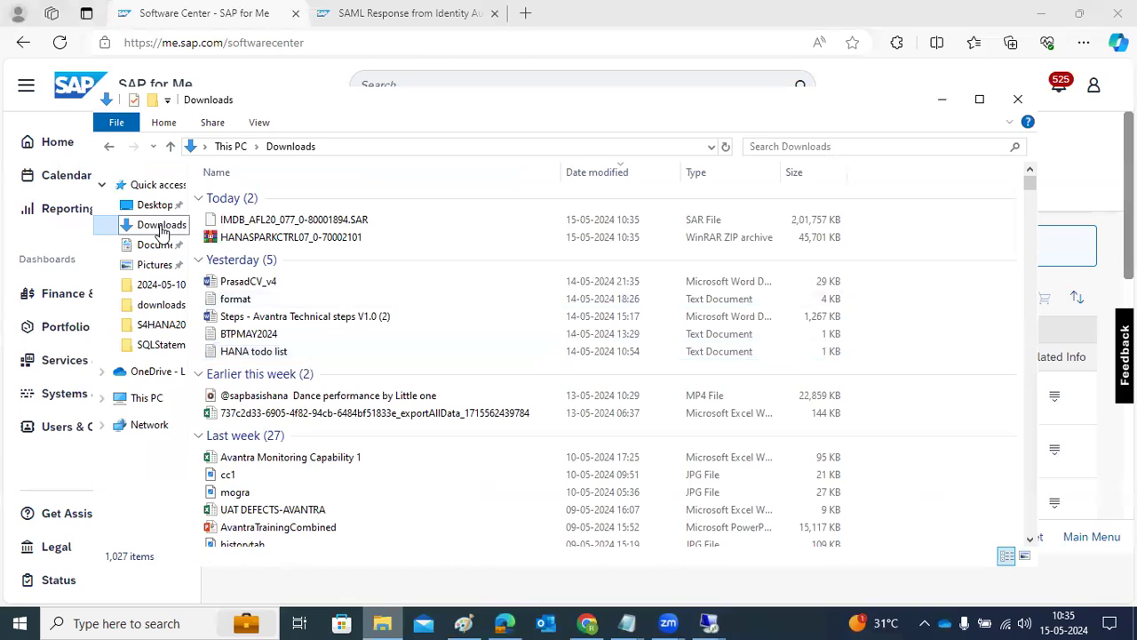
pyautogui.click(245, 220)
pyautogui.keyDown('shift'); pyautogui.click(252, 239); pyautogui.keyUp('shift')
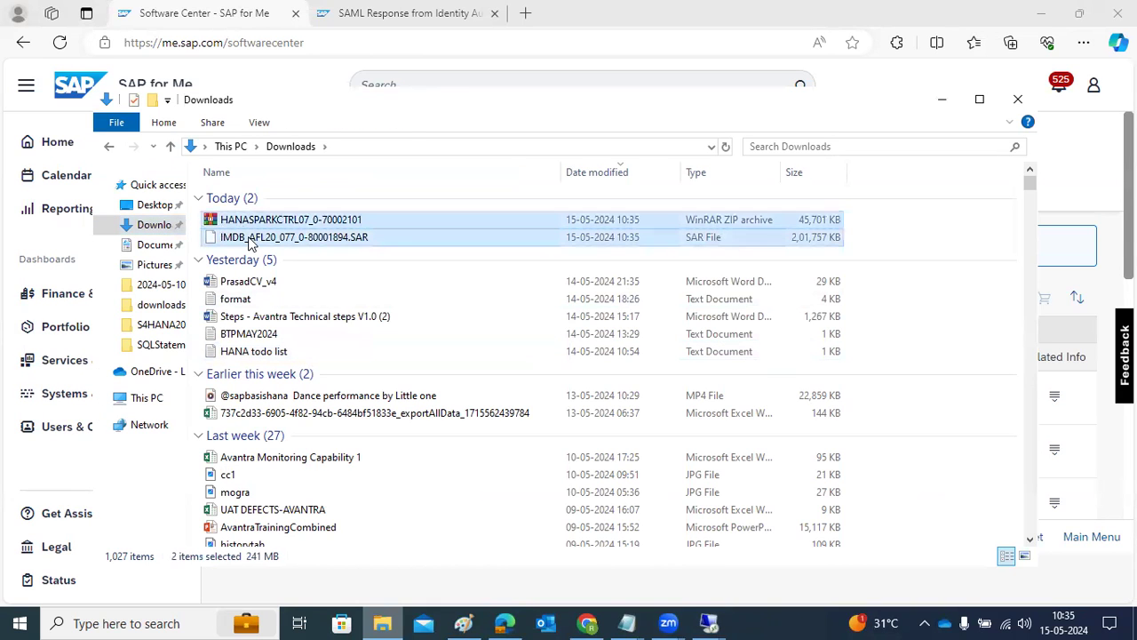
pyautogui.moveTo(708, 622)
pyautogui.click(864, 555)
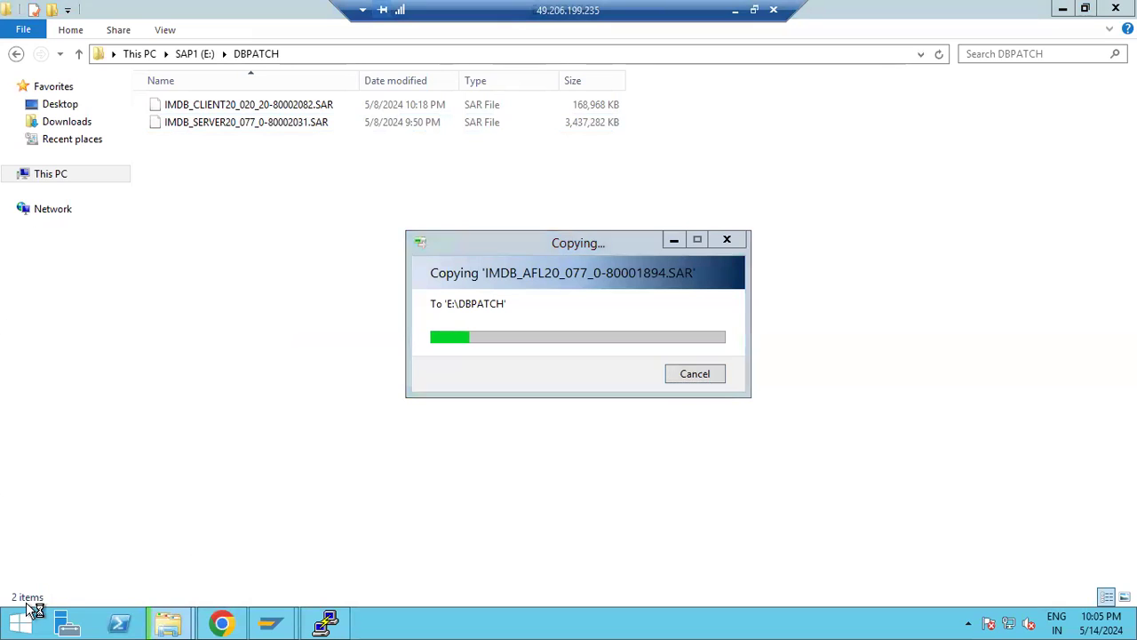
# - Search the remote Start screen for 'STU' and launch SAP HANA Studio
pyautogui.click(29, 608)
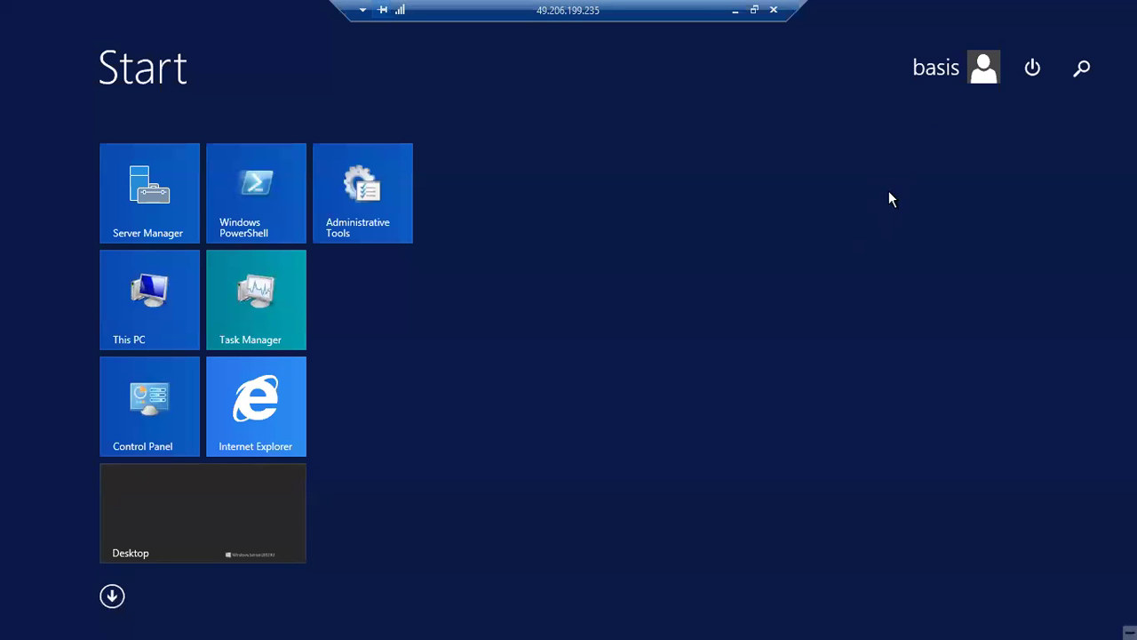
pyautogui.click(1083, 69)
pyautogui.write('SAP Logon')
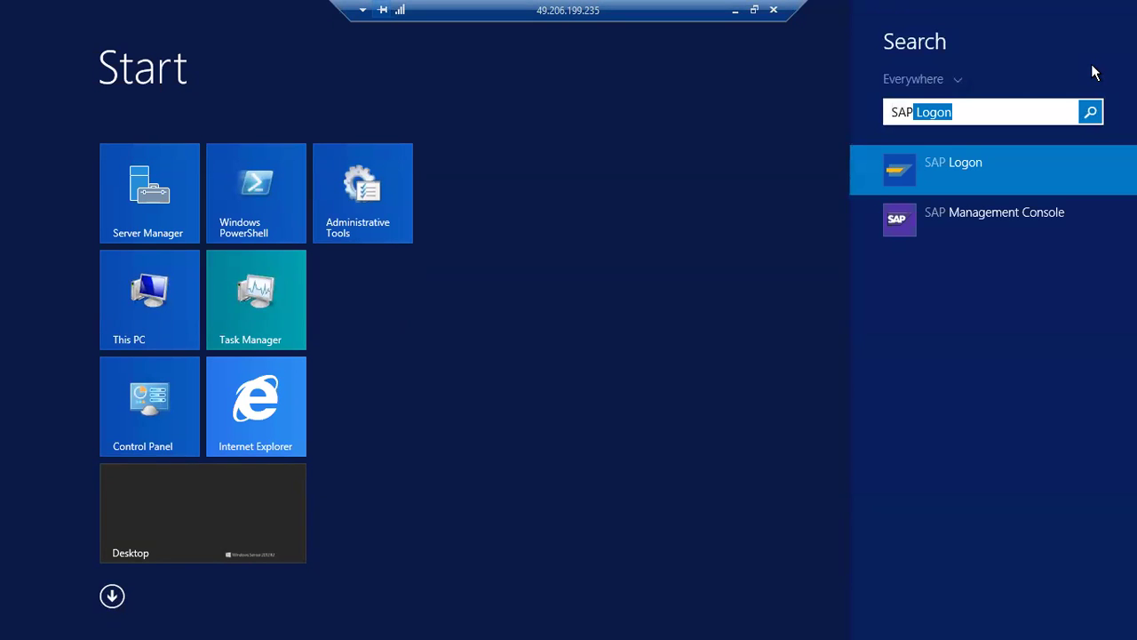
pyautogui.hotkey('ctrl', 'a')
pyautogui.write('STU')
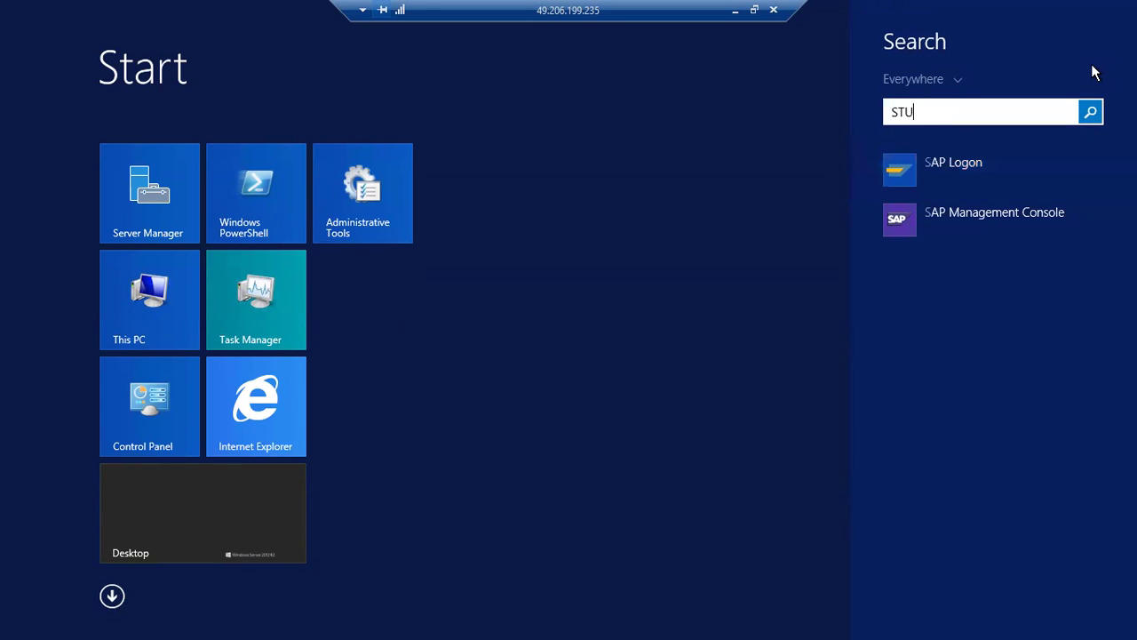
pyautogui.click(1024, 157)
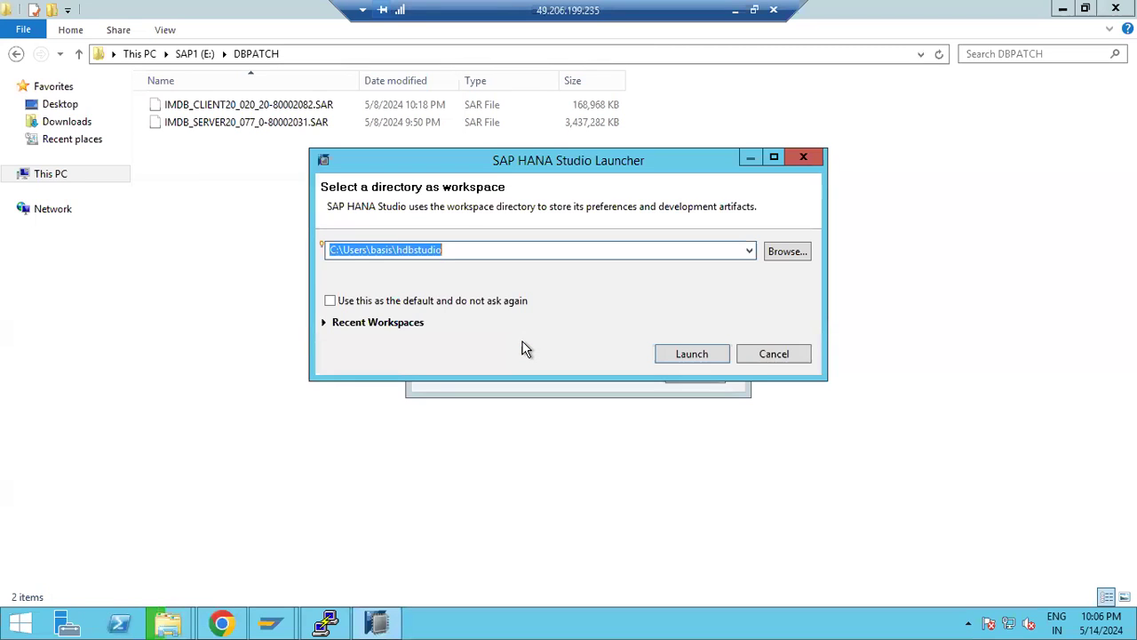
# - Launch HANA Studio with the default workspace, check the copy progress, then show the desktop
pyautogui.click(658, 358)
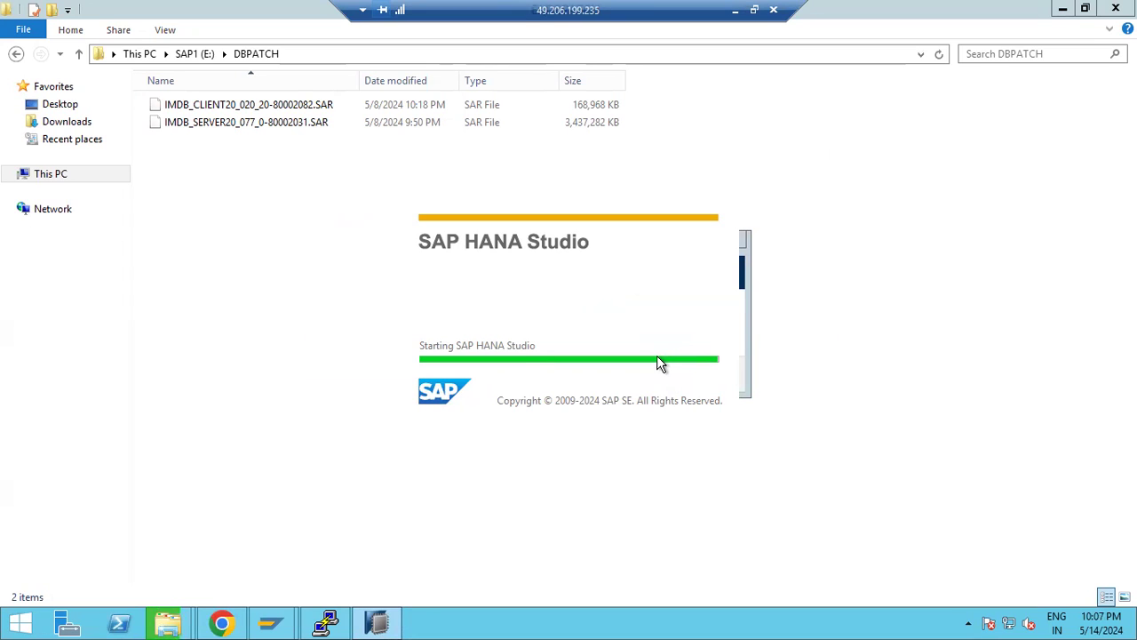
pyautogui.moveTo(168, 622)
pyautogui.click(254, 543)
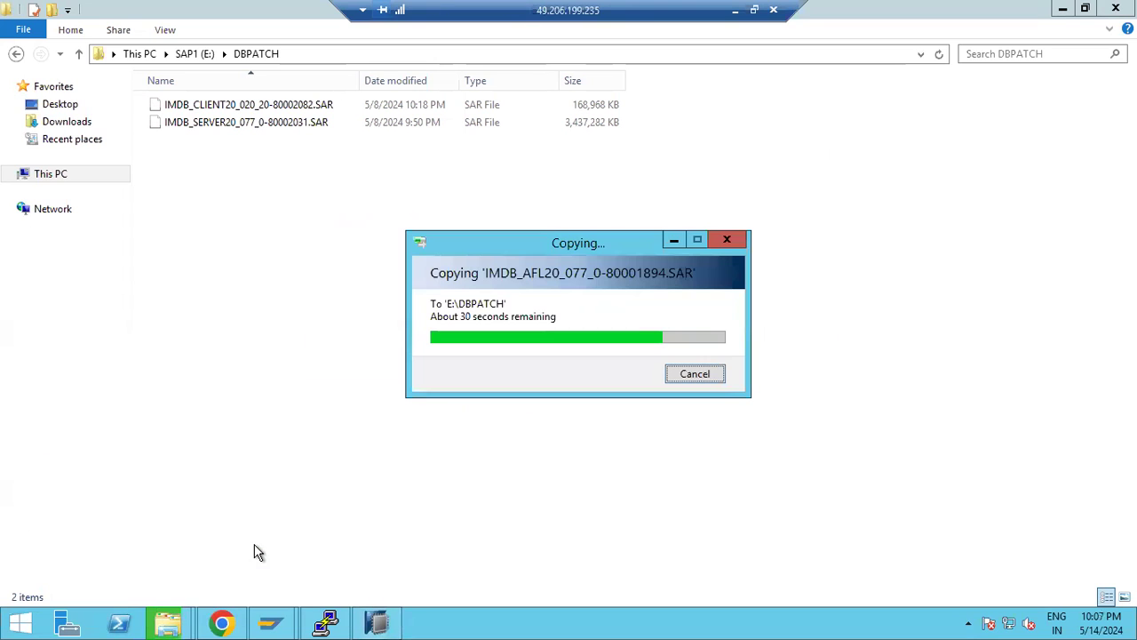
pyautogui.rightClick(487, 620)
pyautogui.click(544, 545)
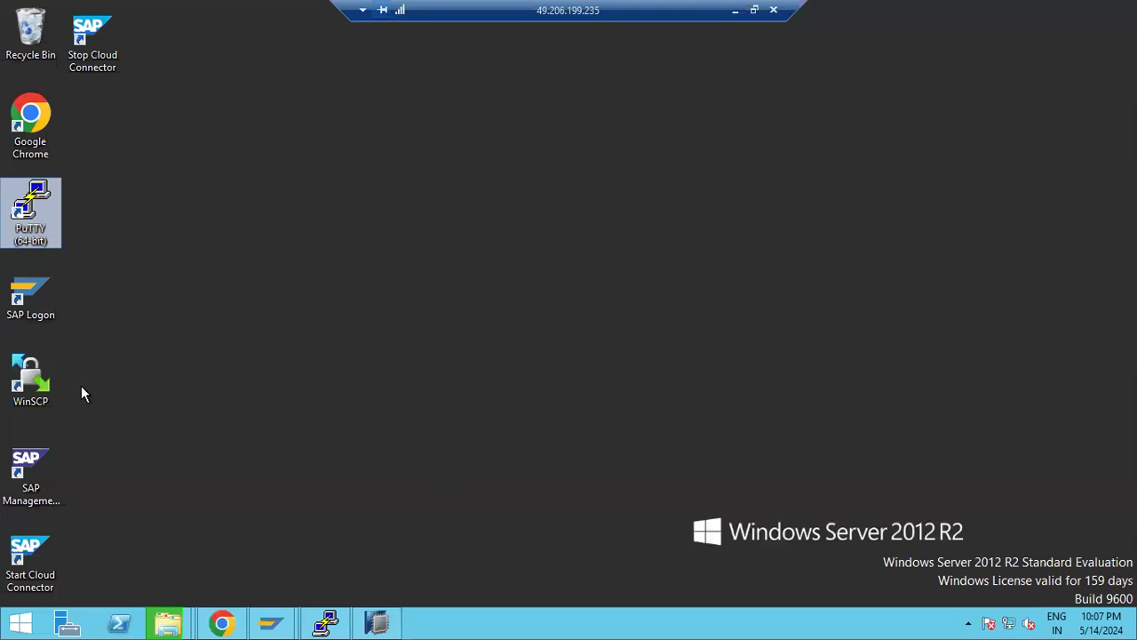
# - Start WinSCP and permanently empty the Recycle Bin of the deleted New folder
pyautogui.doubleClick(44, 384)
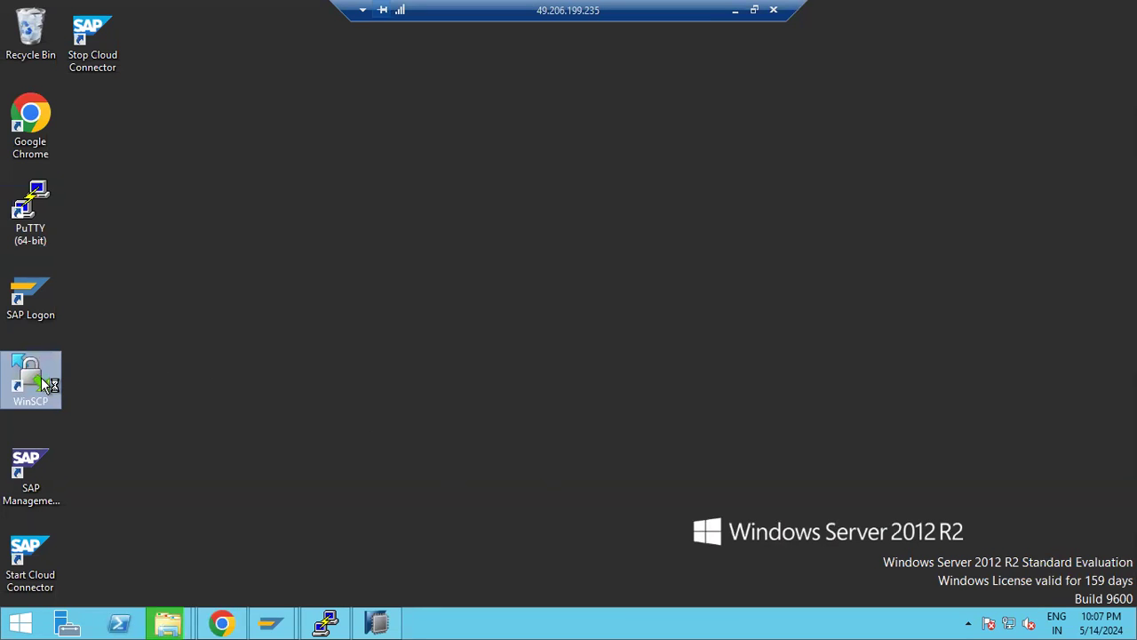
pyautogui.click(30, 28)
pyautogui.rightClick(30, 38)
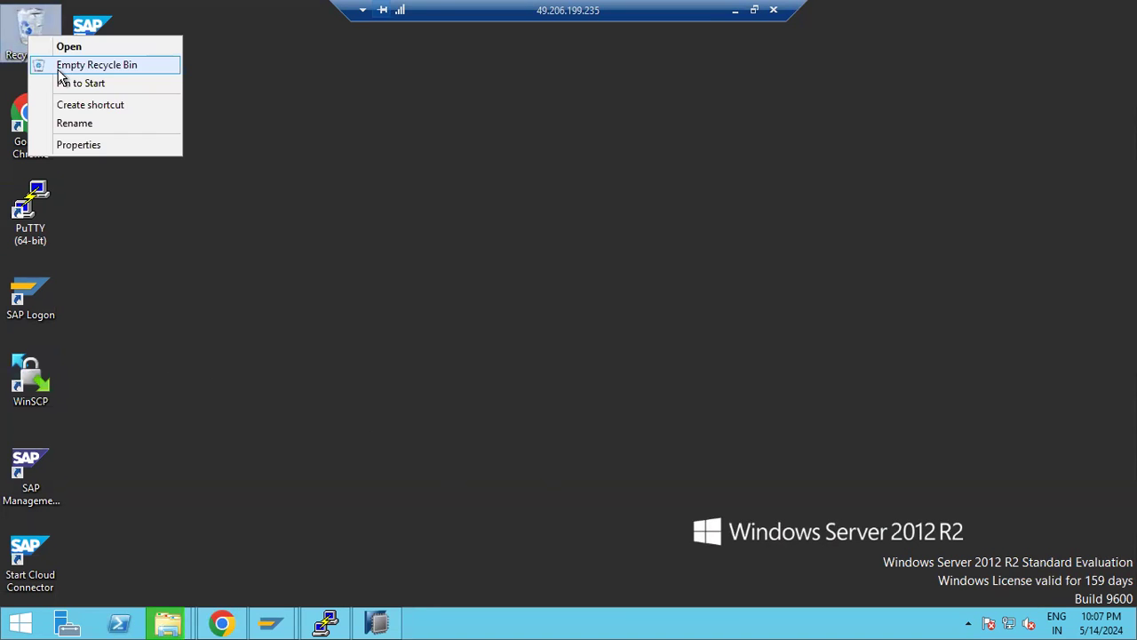
pyautogui.click(59, 71)
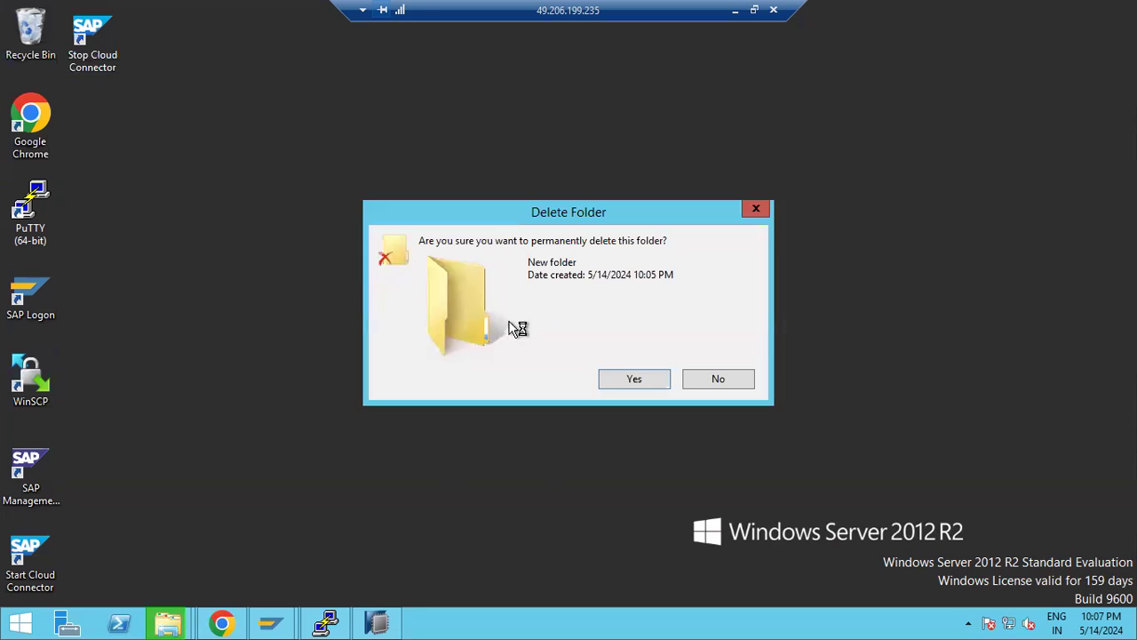
pyautogui.click(632, 379)
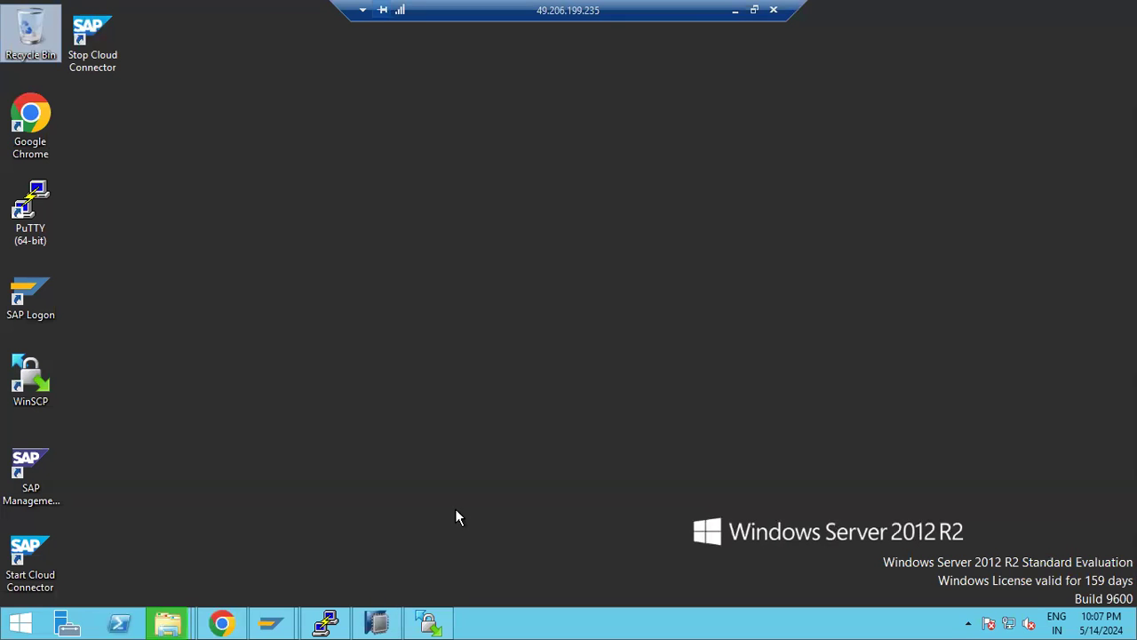
# - Log in to host saphana as root, accepting the host key and entering the password
pyautogui.click(435, 625)
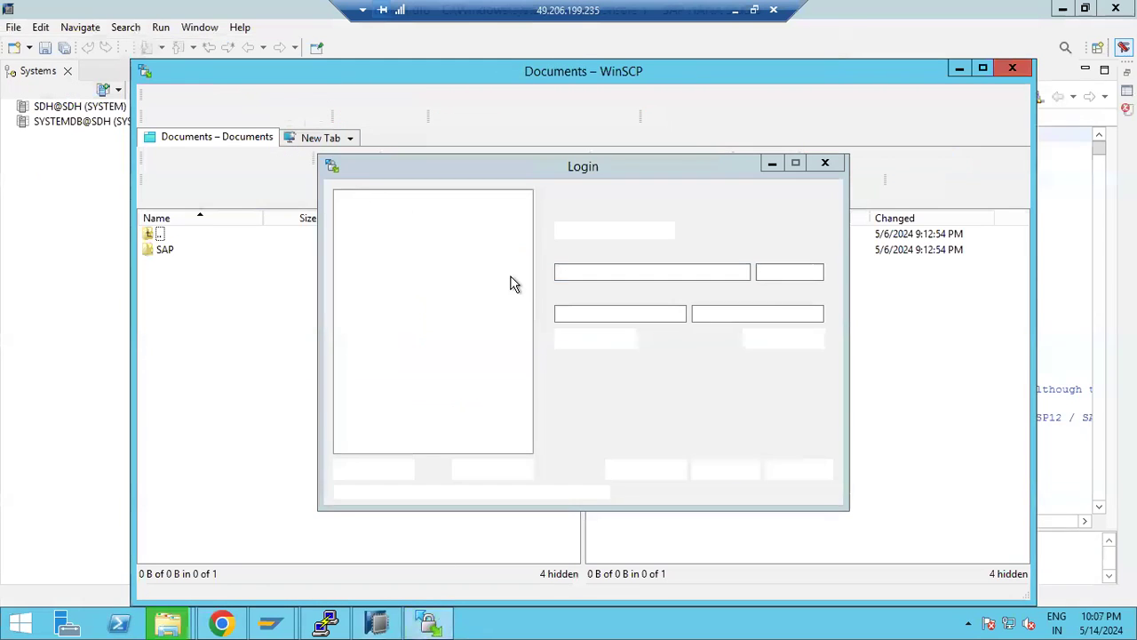
pyautogui.write('saphana')
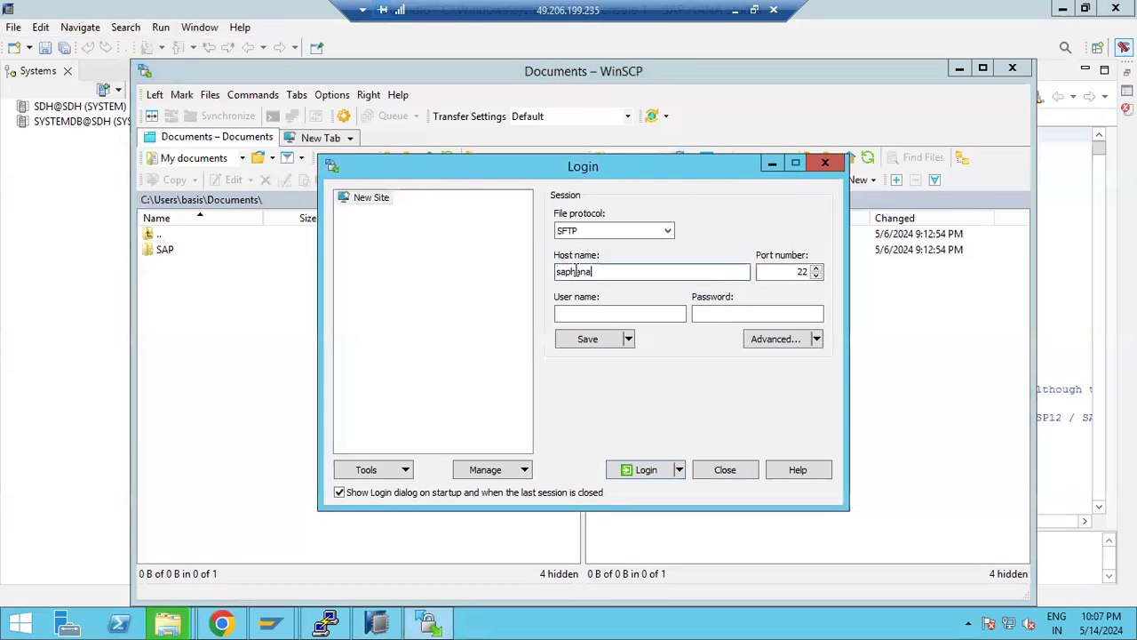
pyautogui.press('Return')
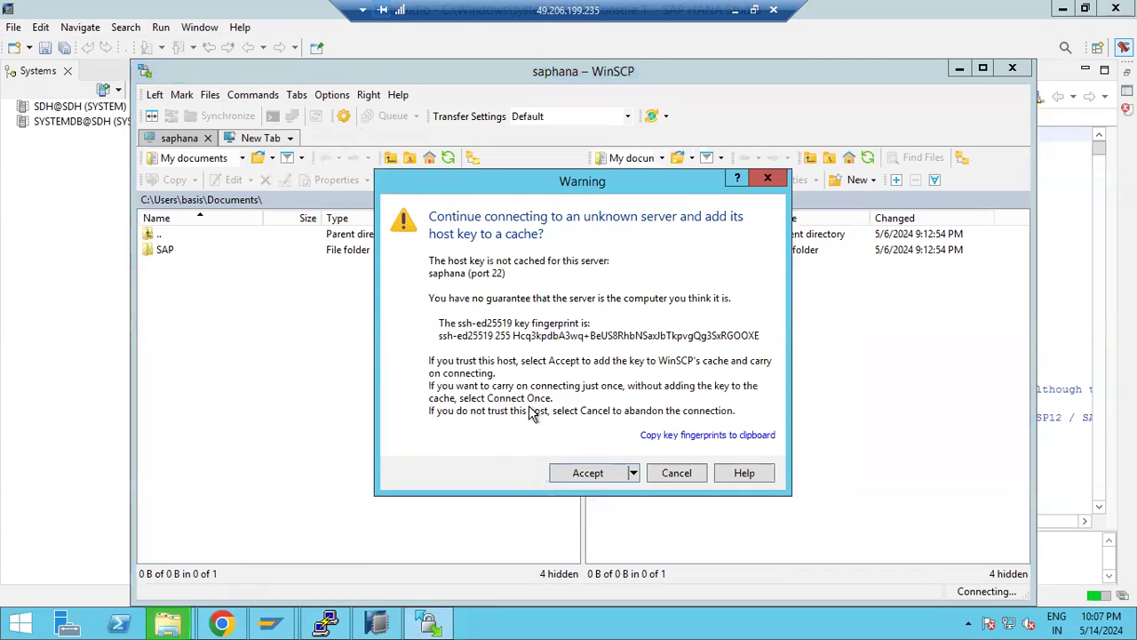
pyautogui.click(582, 478)
pyautogui.write('root')
pyautogui.click(559, 435)
pyautogui.write('••••••••••')
pyautogui.click(563, 435)
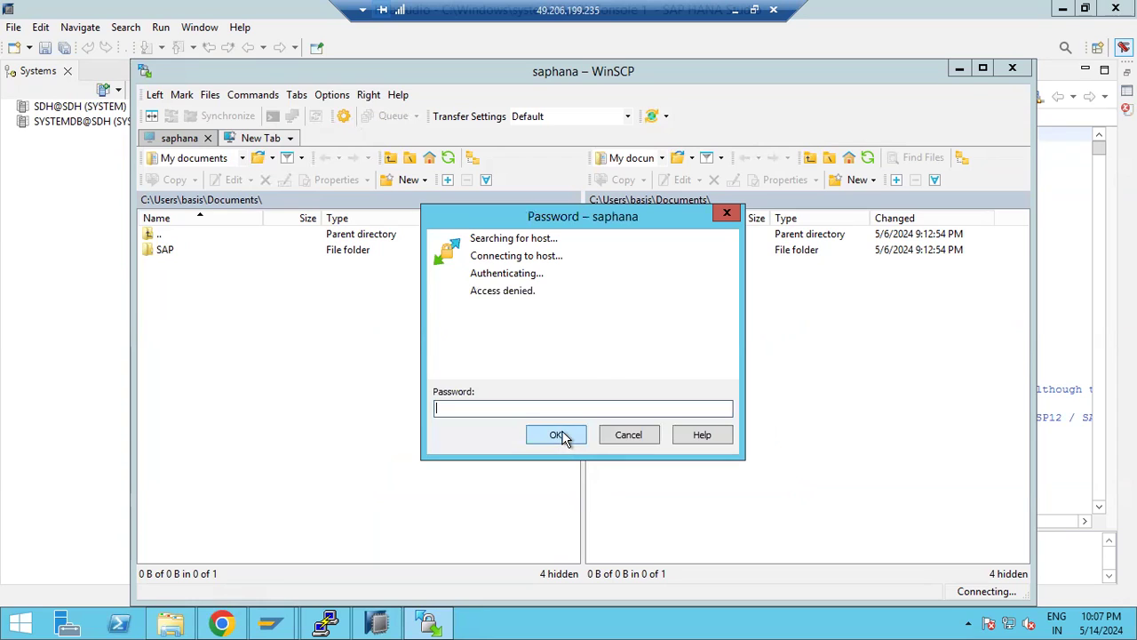
pyautogui.write('•••••••••')
pyautogui.click(563, 437)
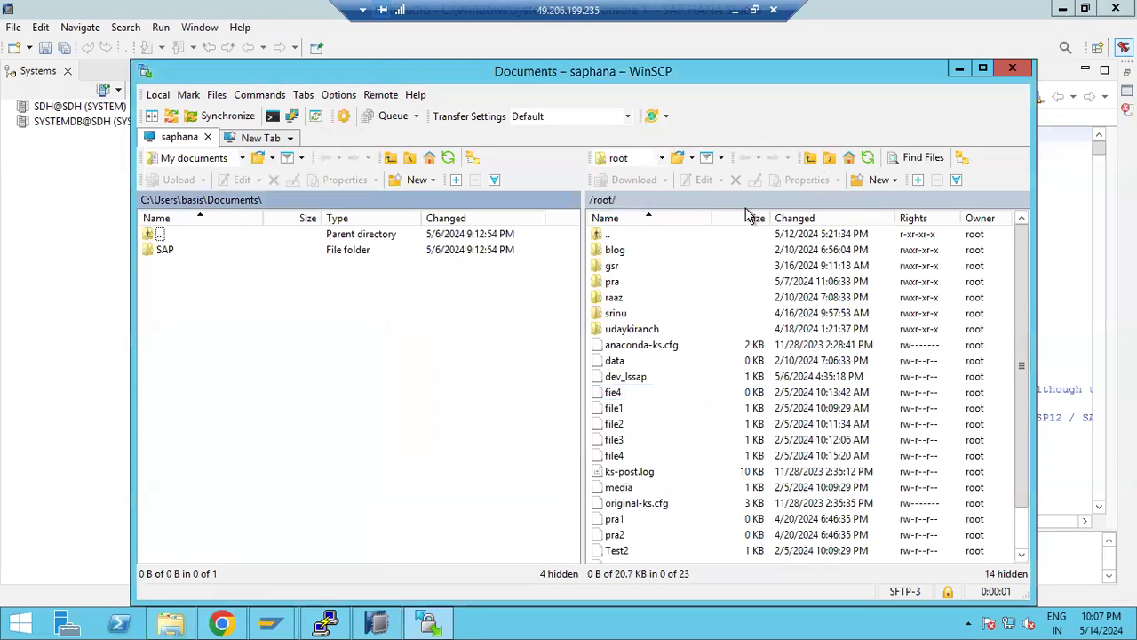
# - Switch the remote panel to the /media directory
pyautogui.click(746, 206)
pyautogui.click(746, 206)
pyautogui.write('/media')
pyautogui.press('Return')
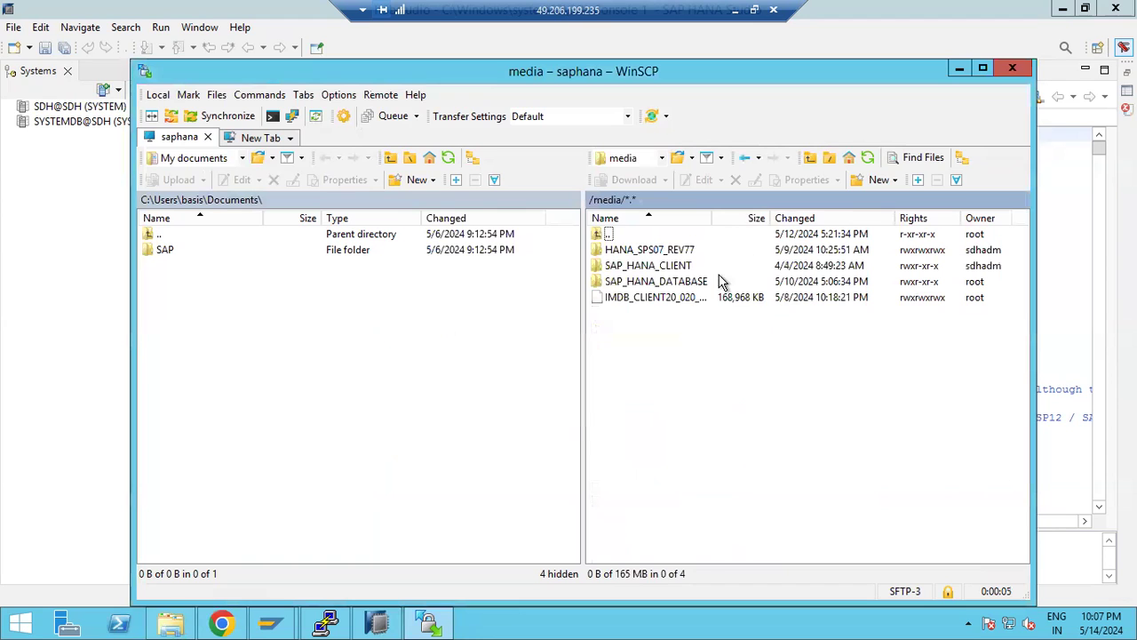
# - Point the local panel at the DBPATCH folder on the E: SAP1 drive
pyautogui.click(39, 382)
pyautogui.click(436, 620)
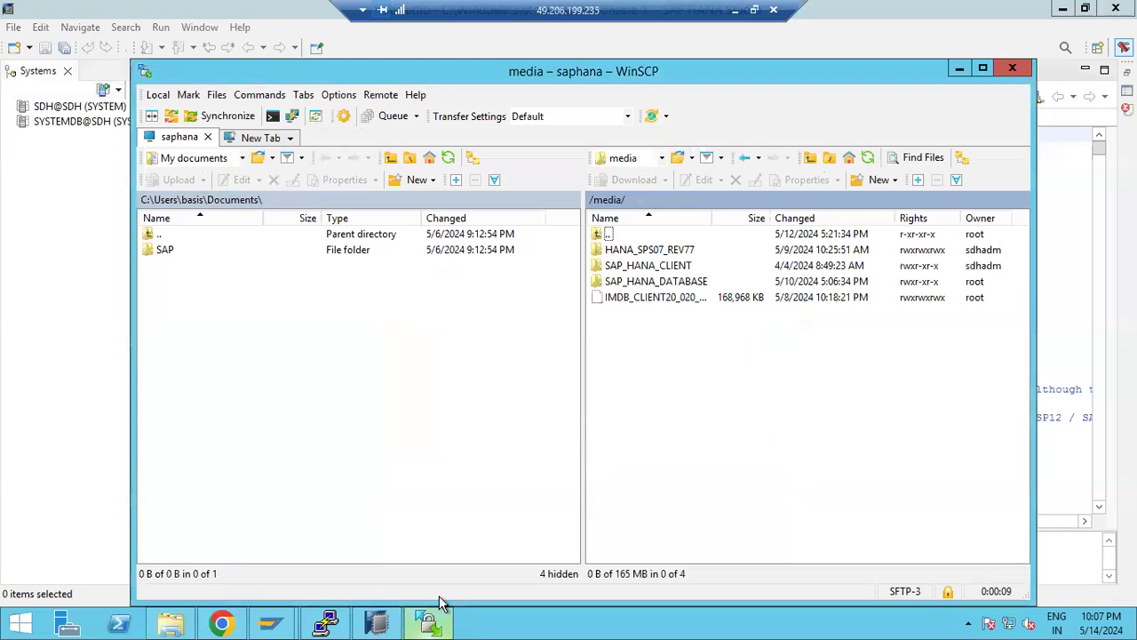
pyautogui.click(245, 160)
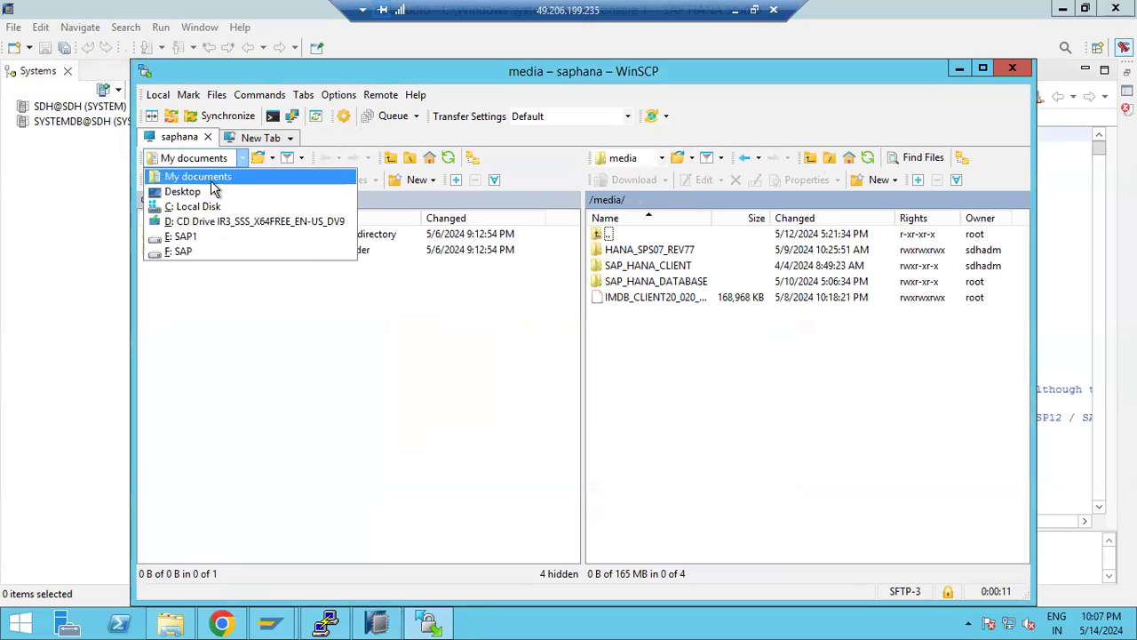
pyautogui.click(184, 246)
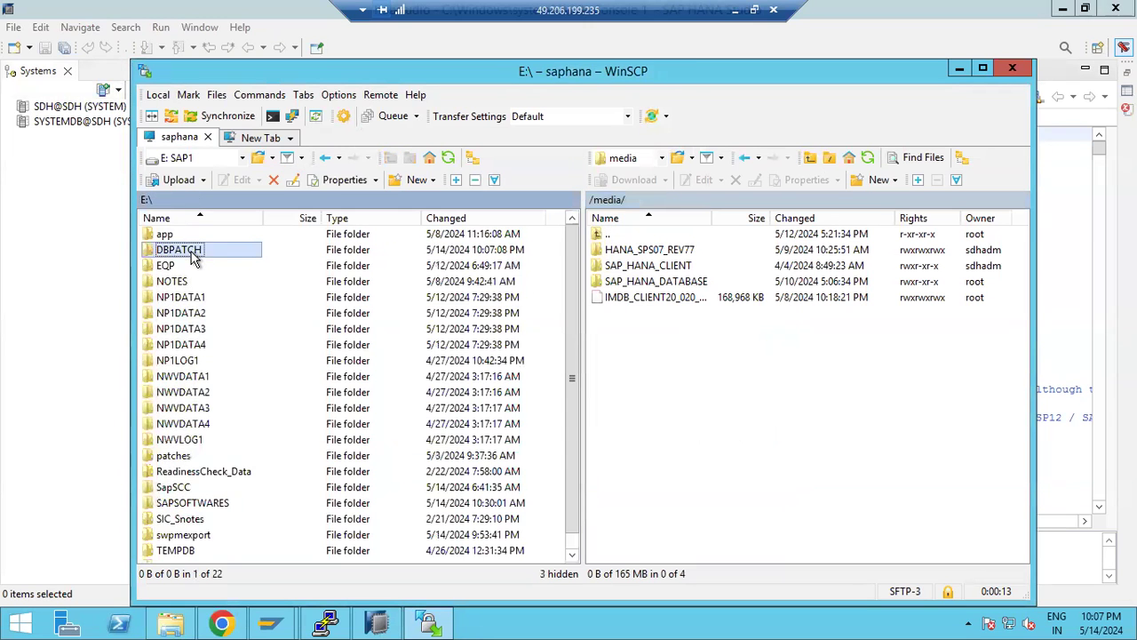
pyautogui.doubleClick(190, 250)
# - Upload IMDB_AFL20_077_0-80001894.SAR to the remote /media folder
pyautogui.click(192, 251)
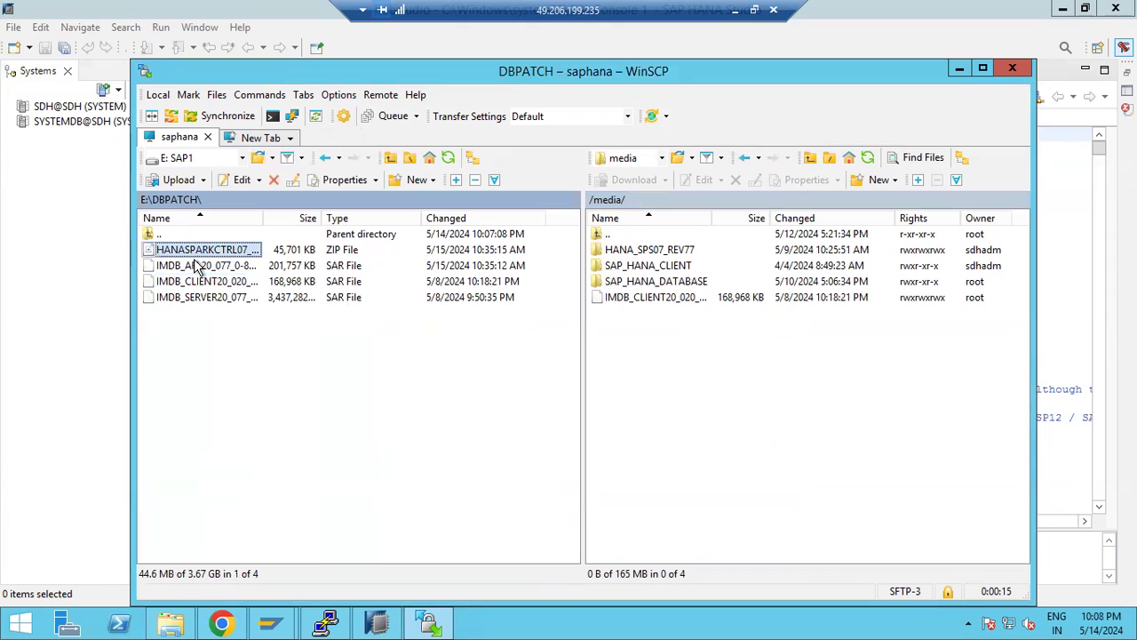
pyautogui.click(201, 266)
pyautogui.moveTo(204, 273); pyautogui.dragTo(667, 432)
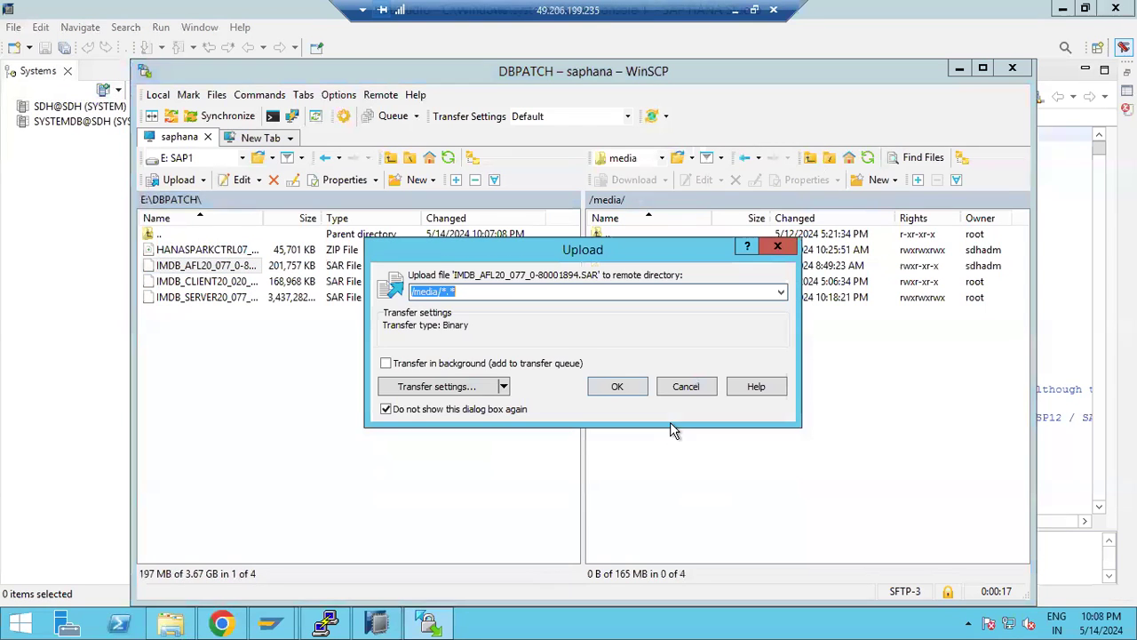
pyautogui.click(605, 386)
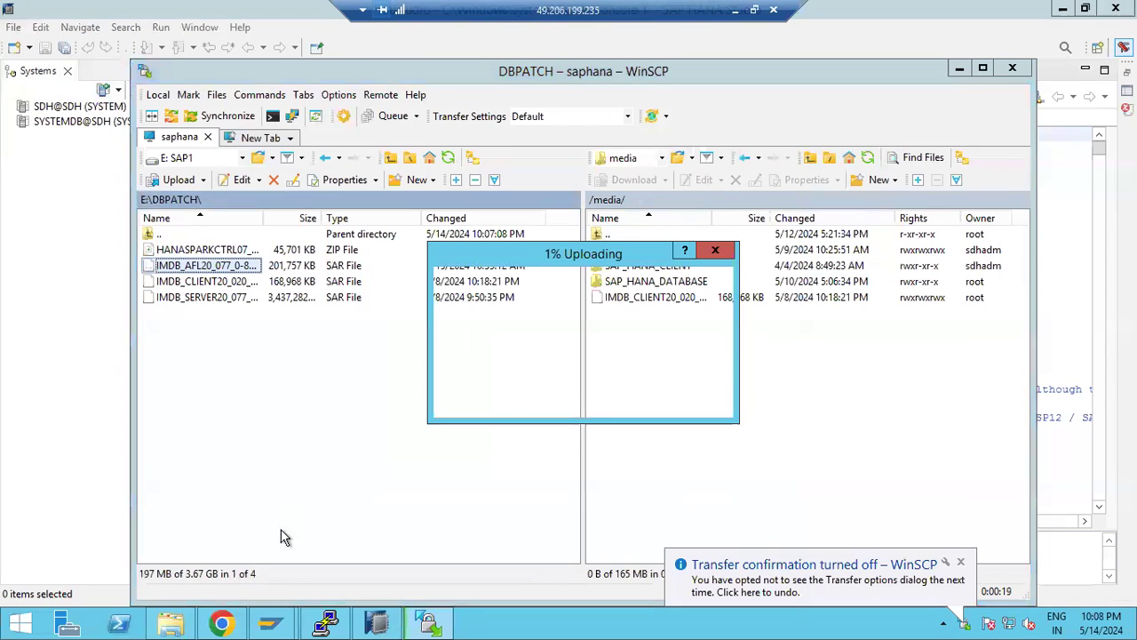
# - Extract the HANASPARKCTRL07 ZIP with 7-Zip into its own folder
pyautogui.click(190, 622)
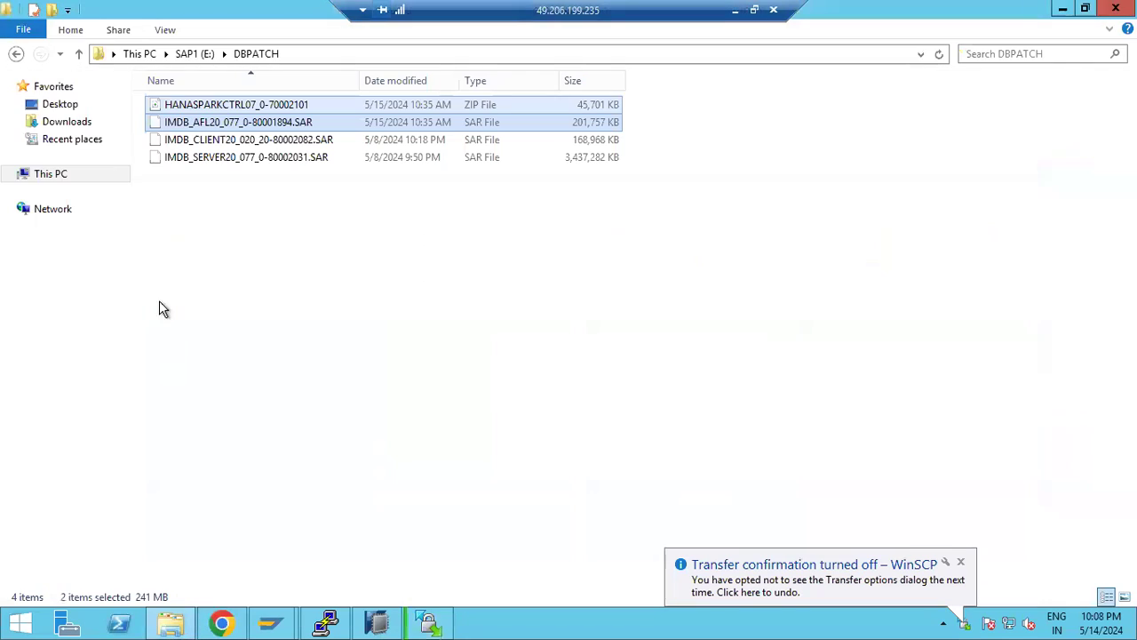
pyautogui.click(227, 107)
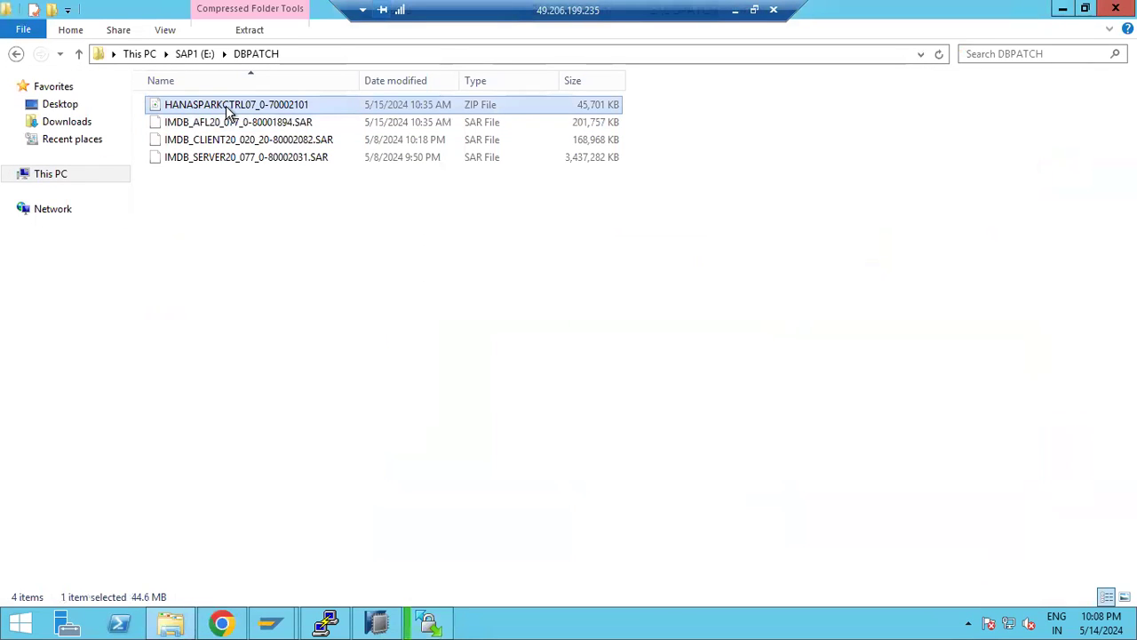
pyautogui.rightClick(226, 106)
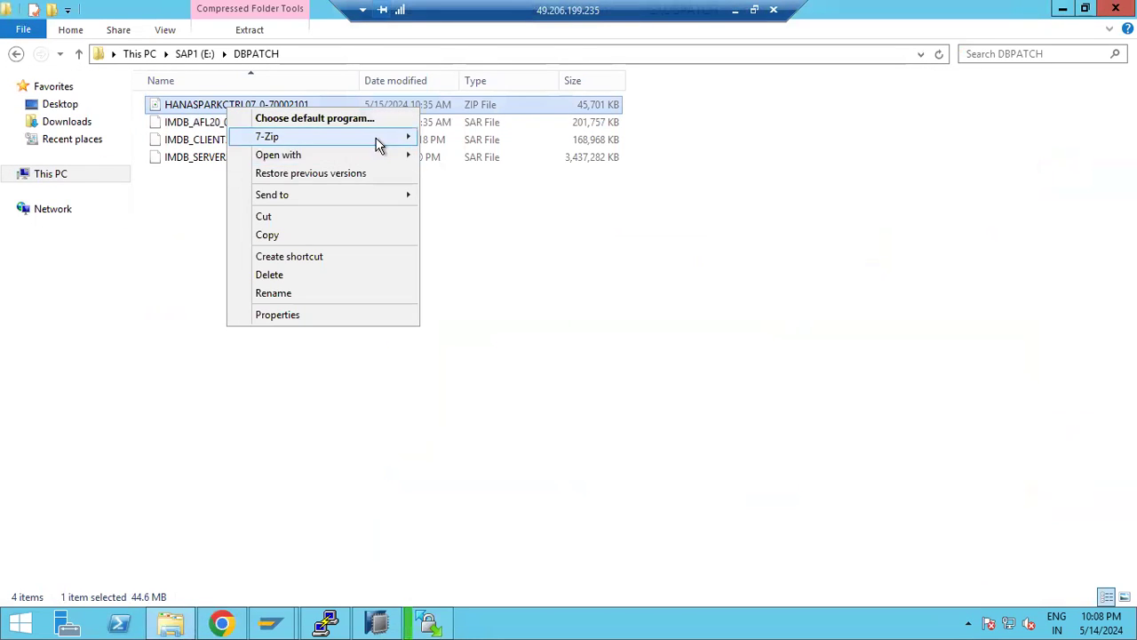
pyautogui.moveTo(384, 139)
pyautogui.click(515, 210)
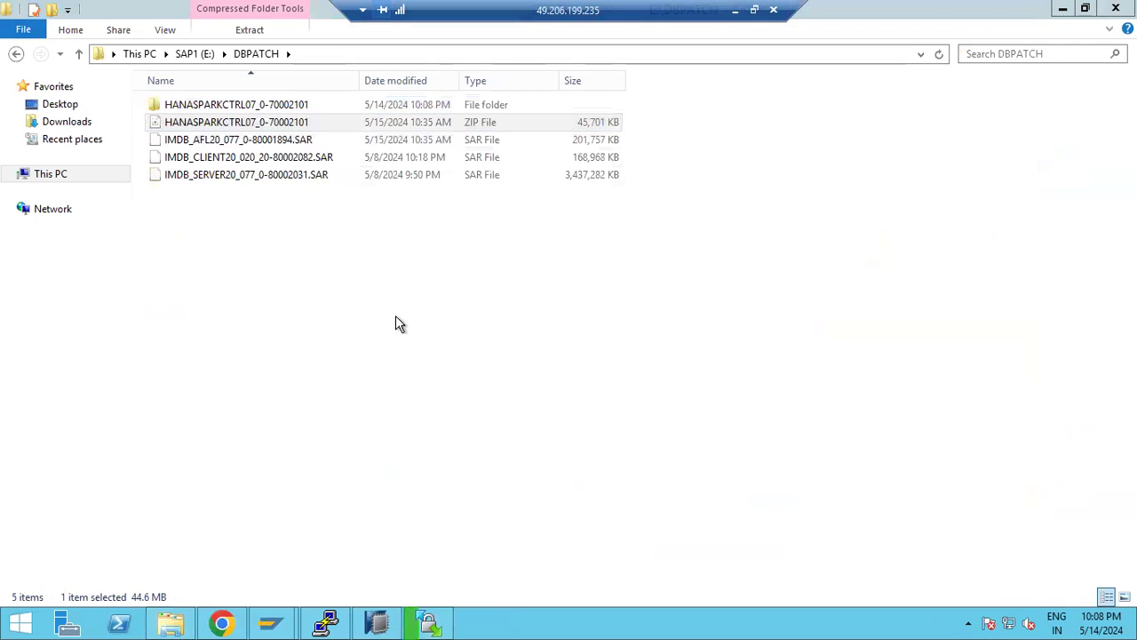
# - Open the HANASPARKCTRL07_0-70002101 folder, widen the Name column, and check the WinSCP upload
pyautogui.doubleClick(224, 109)
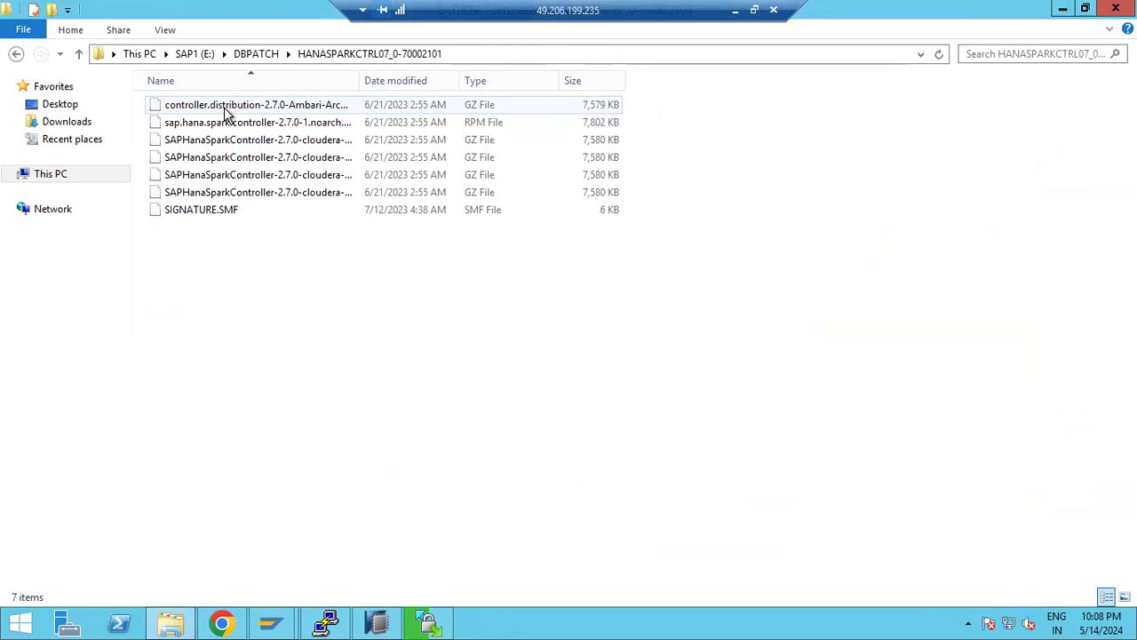
pyautogui.moveTo(392, 83); pyautogui.dragTo(366, 105)
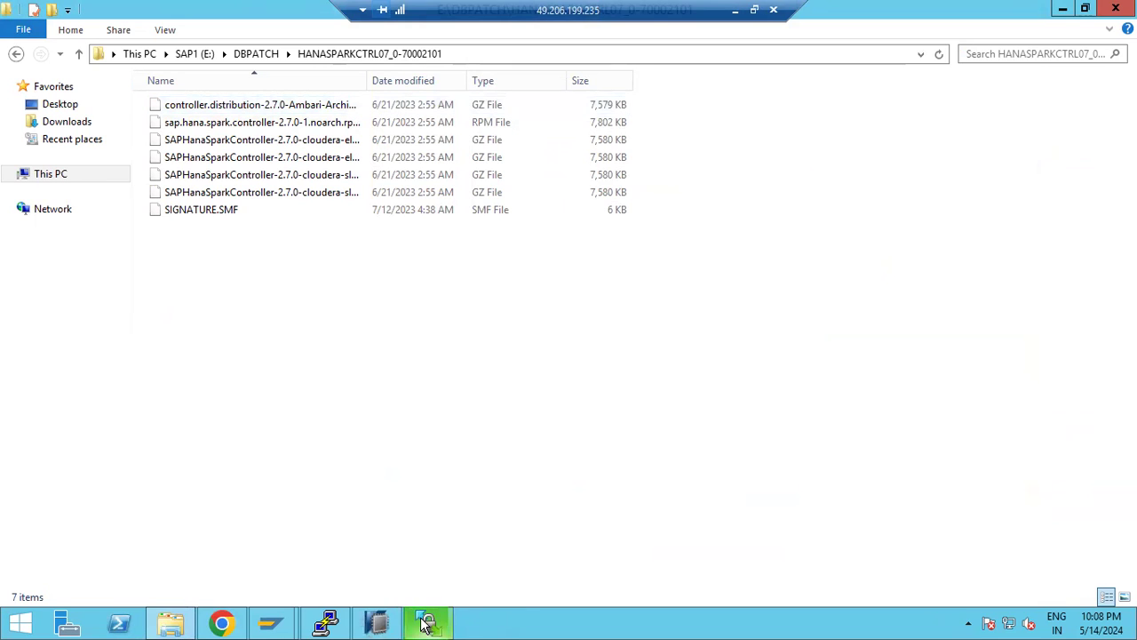
pyautogui.moveTo(426, 625)
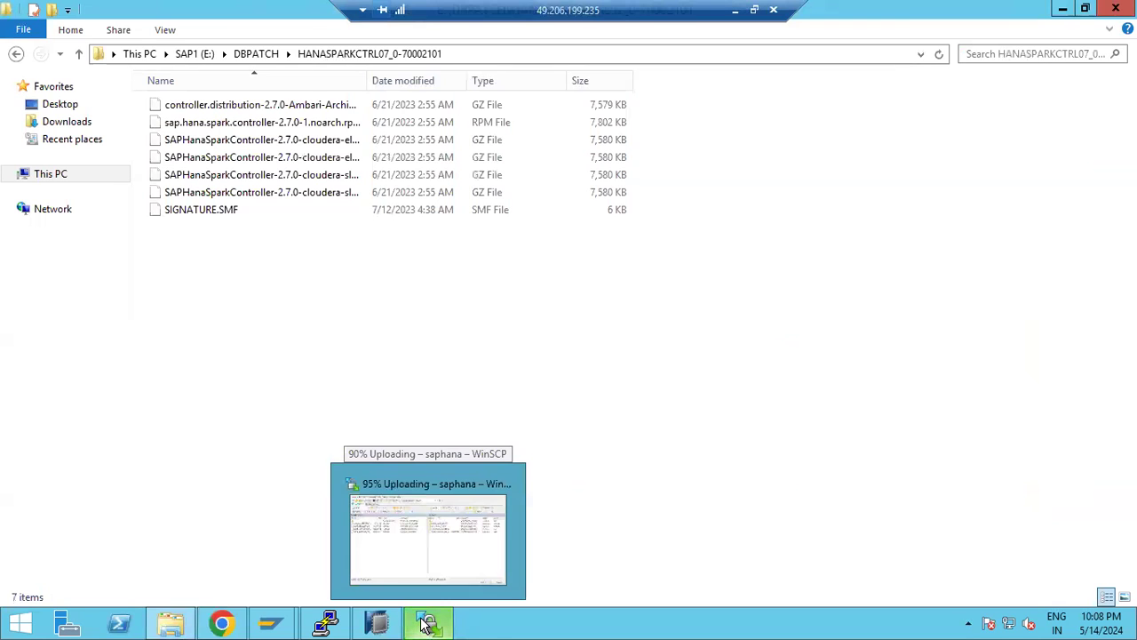
pyautogui.click(426, 625)
# - In PuTTY, change to /media and list its contents with ls -ltr
pyautogui.click(325, 622)
pyautogui.write('cd /media')
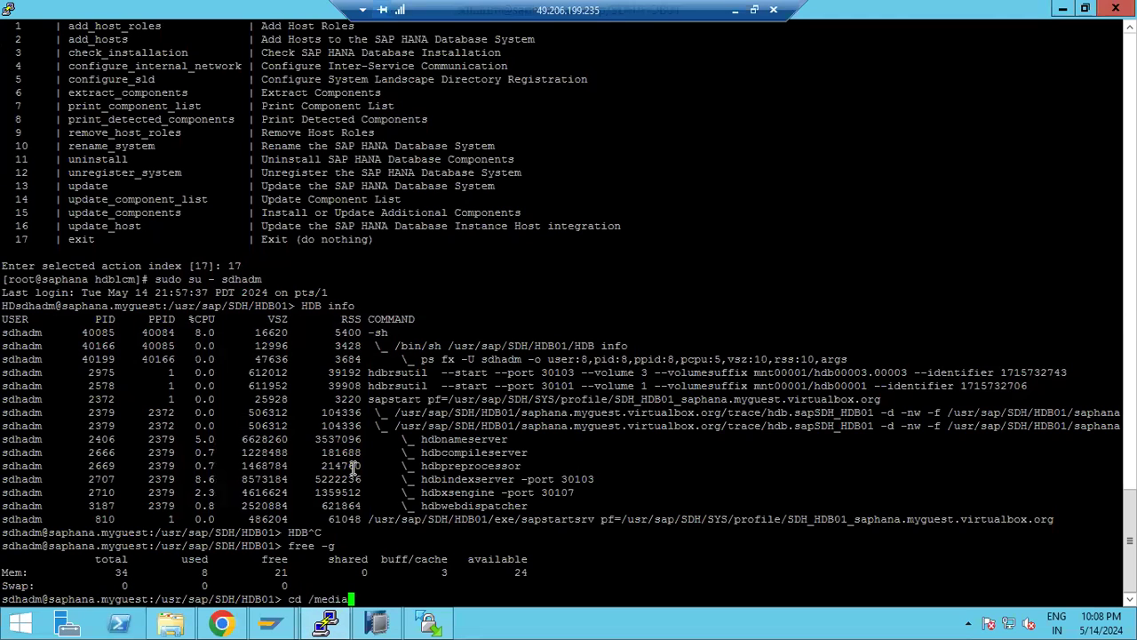
pyautogui.press('Return')
pyautogui.write('ls -ltr')
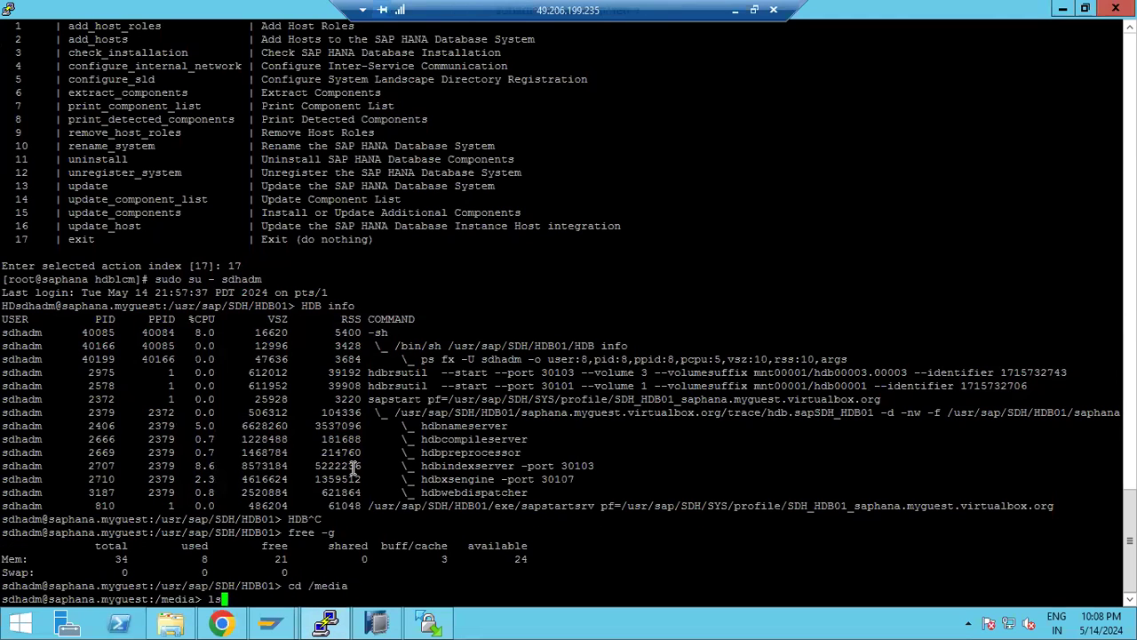
pyautogui.press('Return')
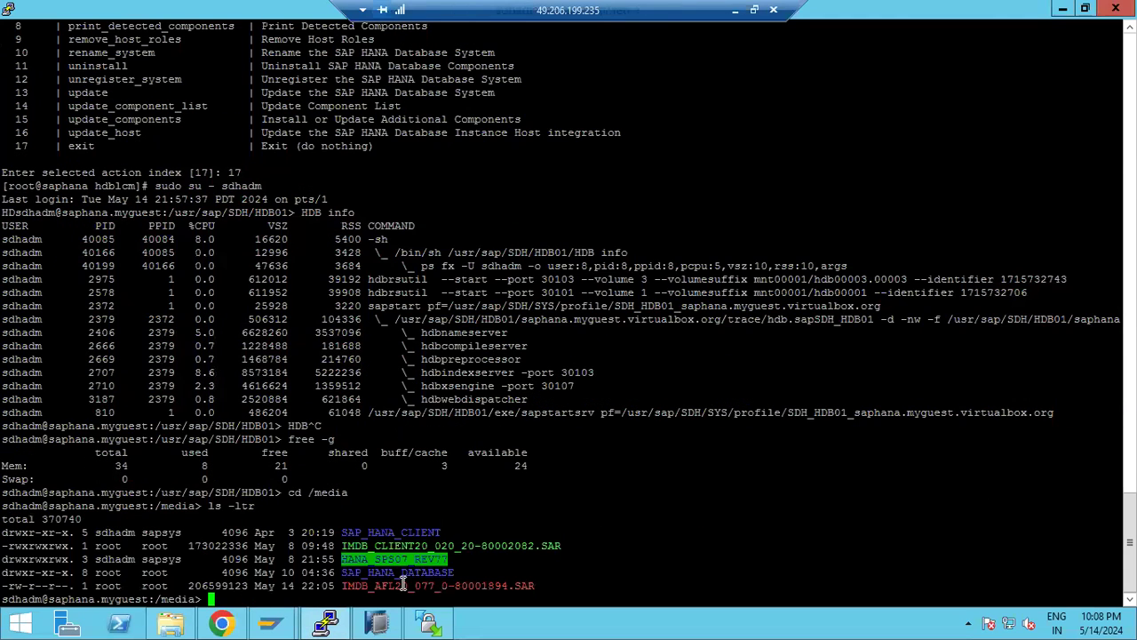
# - Run SAPCAR -xvf on IMDB_AFL20_077_0-80001894.SAR, then exit after the permission error
pyautogui.doubleClick(402, 583)
pyautogui.hotkey('ctrl', 'c')
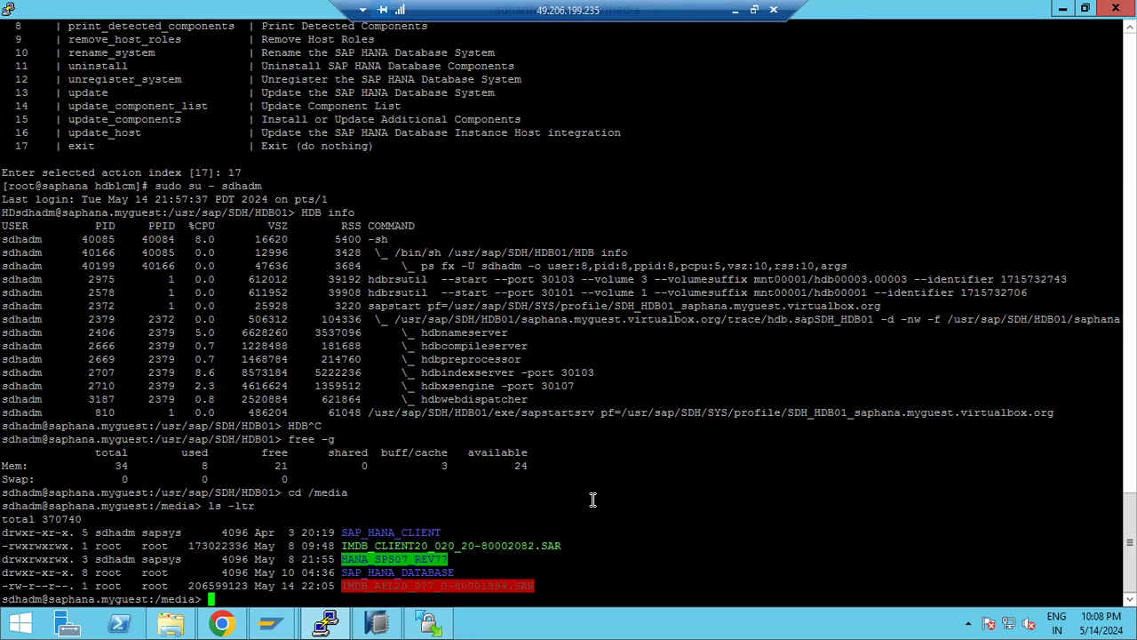
pyautogui.write('SAPCAR -xvf')
pyautogui.rightClick(593, 497)
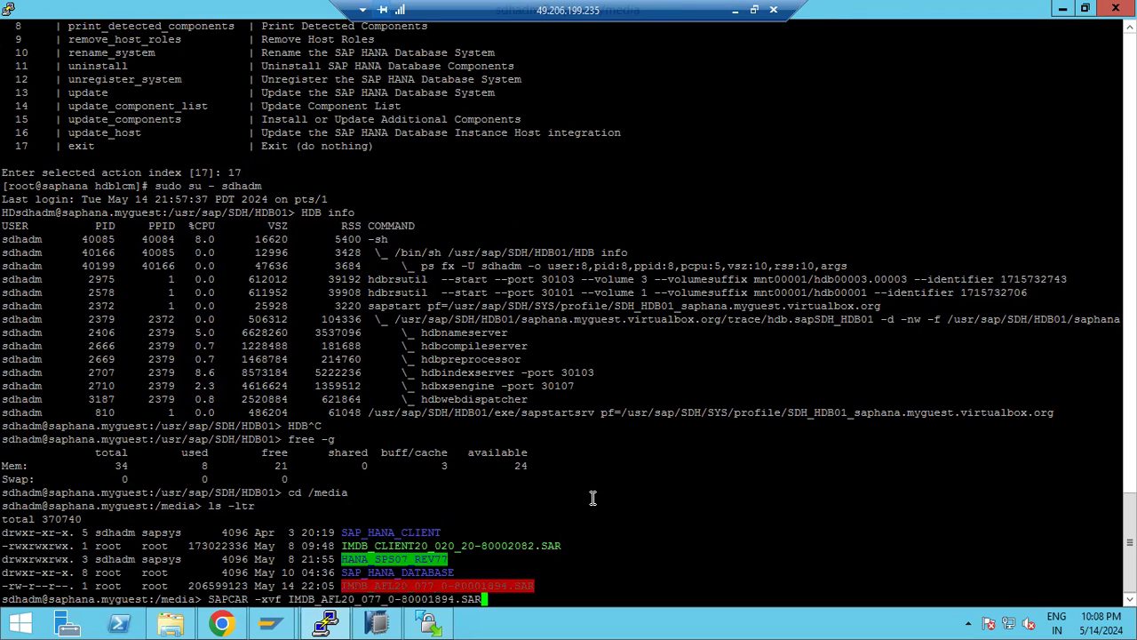
pyautogui.press('Return')
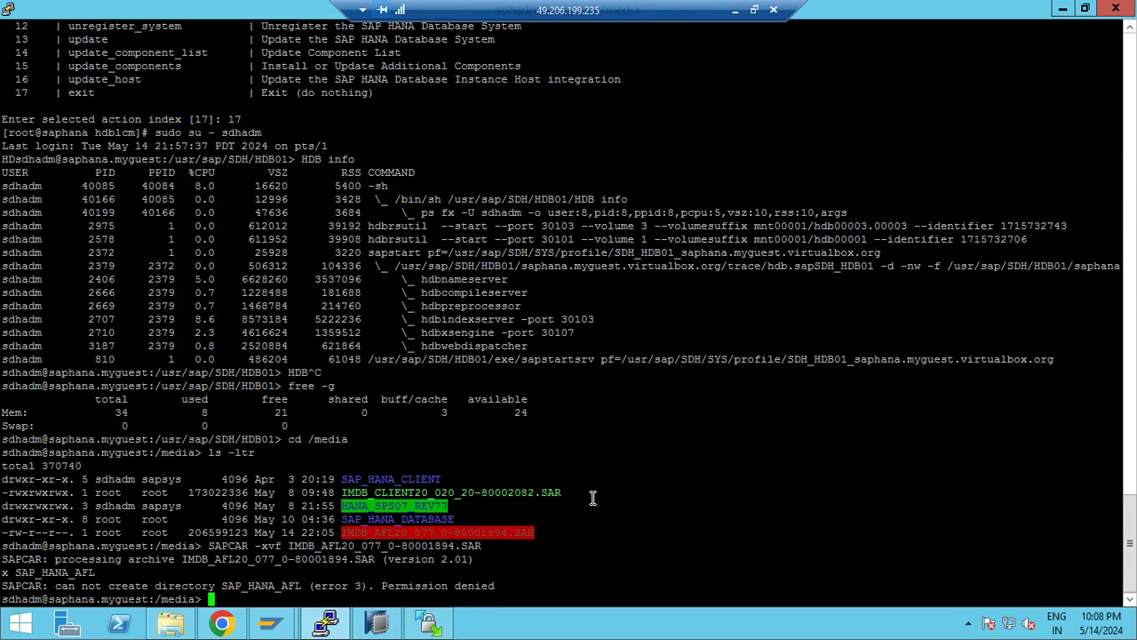
pyautogui.write('exit')
# - Back as root, move into /media and chmod 777 the AFL SAR file
pyautogui.press('Return')
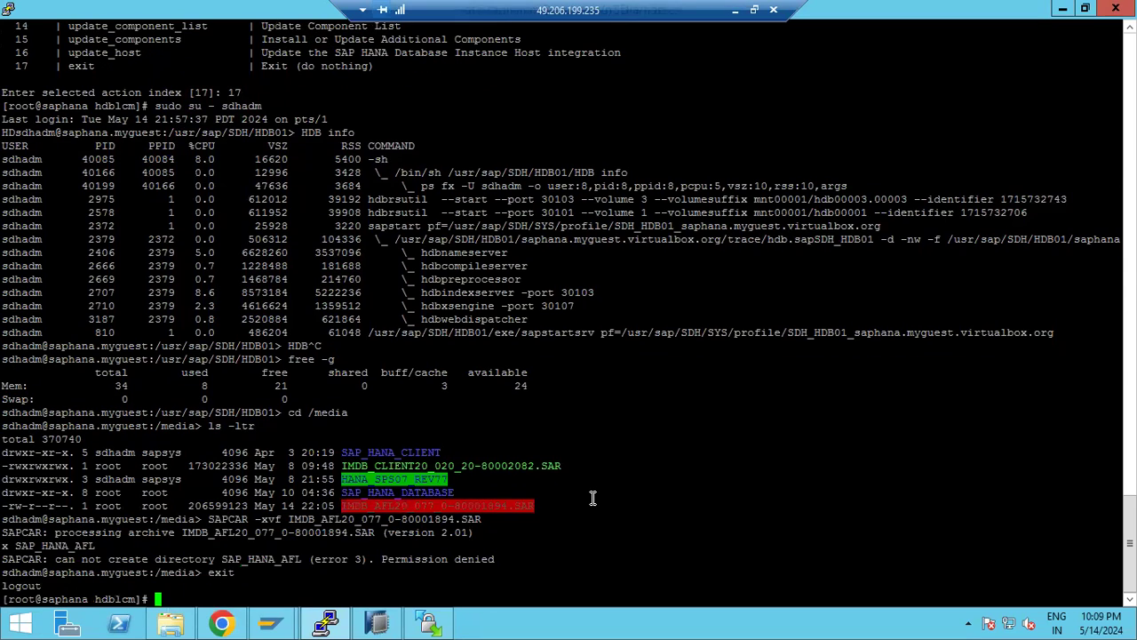
pyautogui.write('cd /media')
pyautogui.press('Return')
pyautogui.write('chmod ')
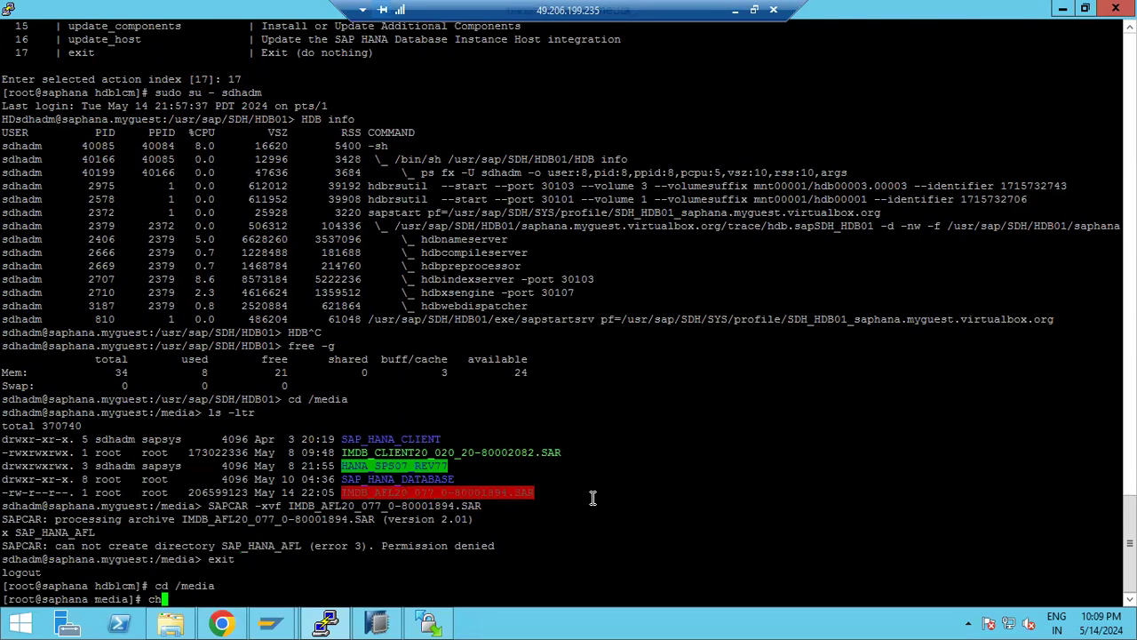
pyautogui.write('777')
pyautogui.rightClick(590, 498)
pyautogui.press('Return')
# - Attempt chown sdhadm:sapsys with a pasted listing line, then cancel it with Ctrl+C
pyautogui.write('chown -R')
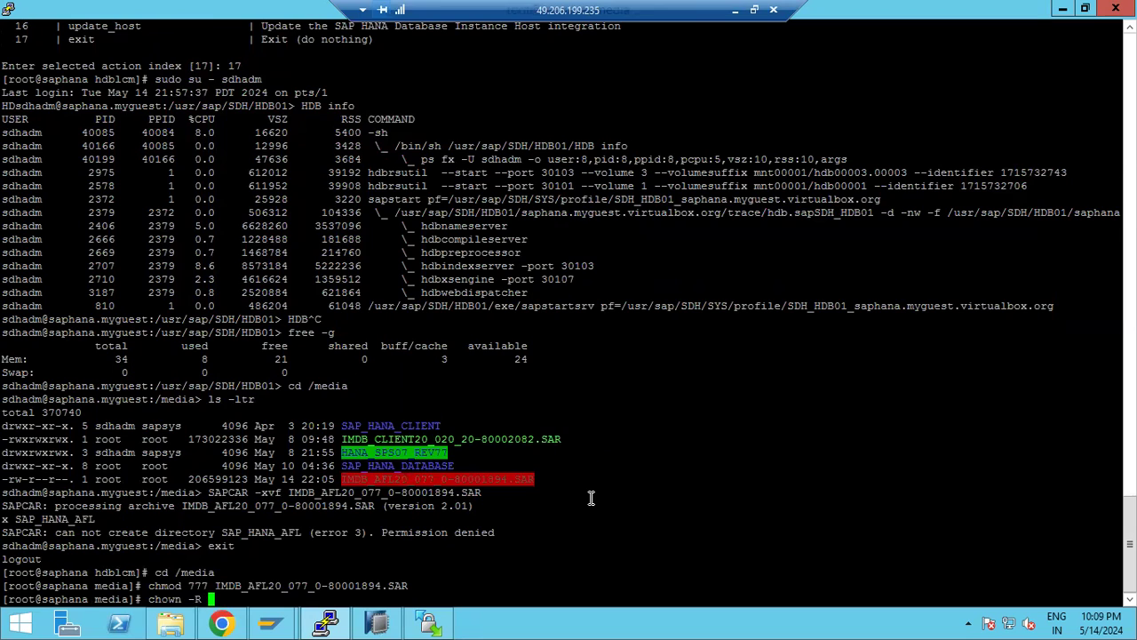
pyautogui.press('BackSpace')
pyautogui.write('sdhadm:sapsys')
pyautogui.tripleClick(407, 479)
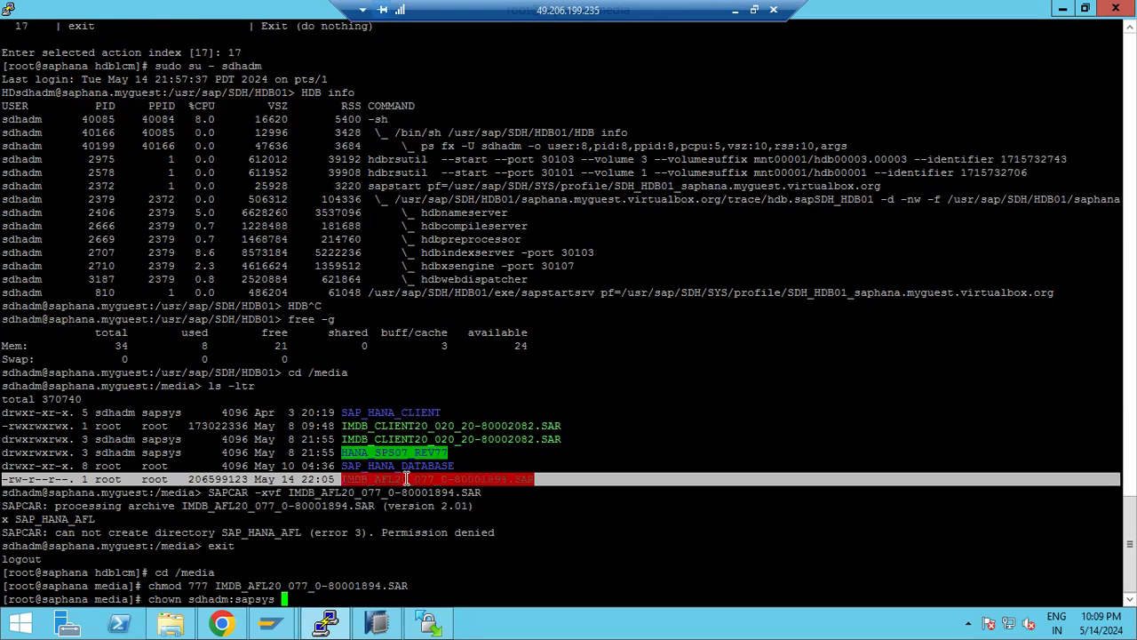
pyautogui.rightClick(407, 479)
pyautogui.press('Return')
pyautogui.hotkey('ctrl', 'c')
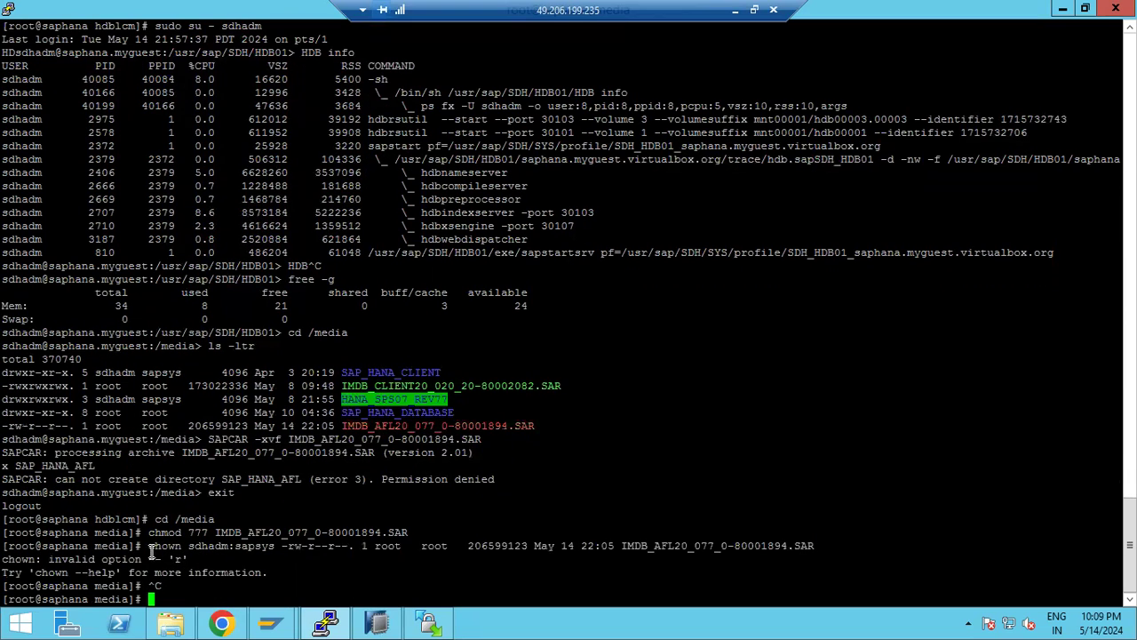
# - Run chown sdhadm:sapsys IMDB_AFL20_077_0-80001894.SAR, assembled from copied text
pyautogui.moveTo(148, 532); pyautogui.dragTo(407, 532)
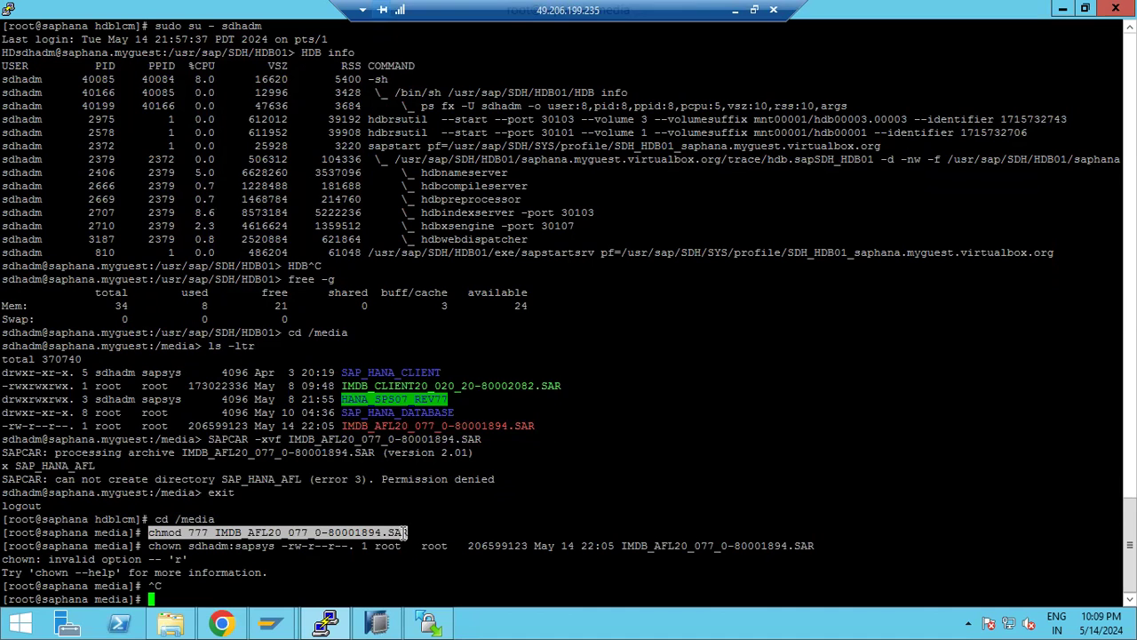
pyautogui.moveTo(151, 545); pyautogui.dragTo(274, 545)
pyautogui.rightClick(294, 513)
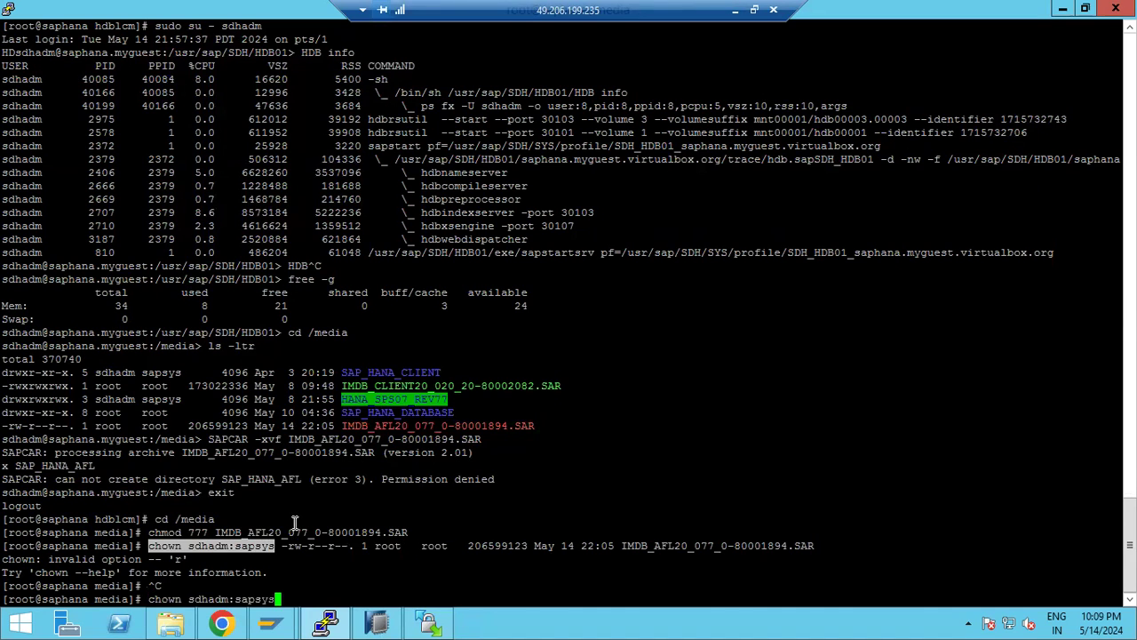
pyautogui.doubleClick(300, 531)
pyautogui.rightClick(303, 526)
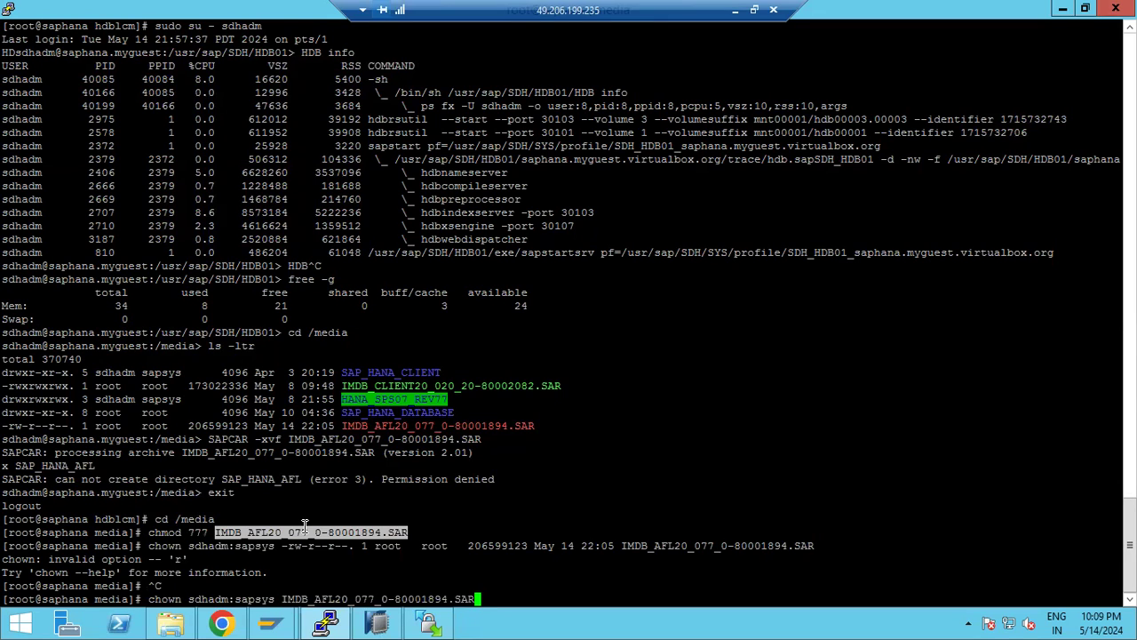
pyautogui.press('Return')
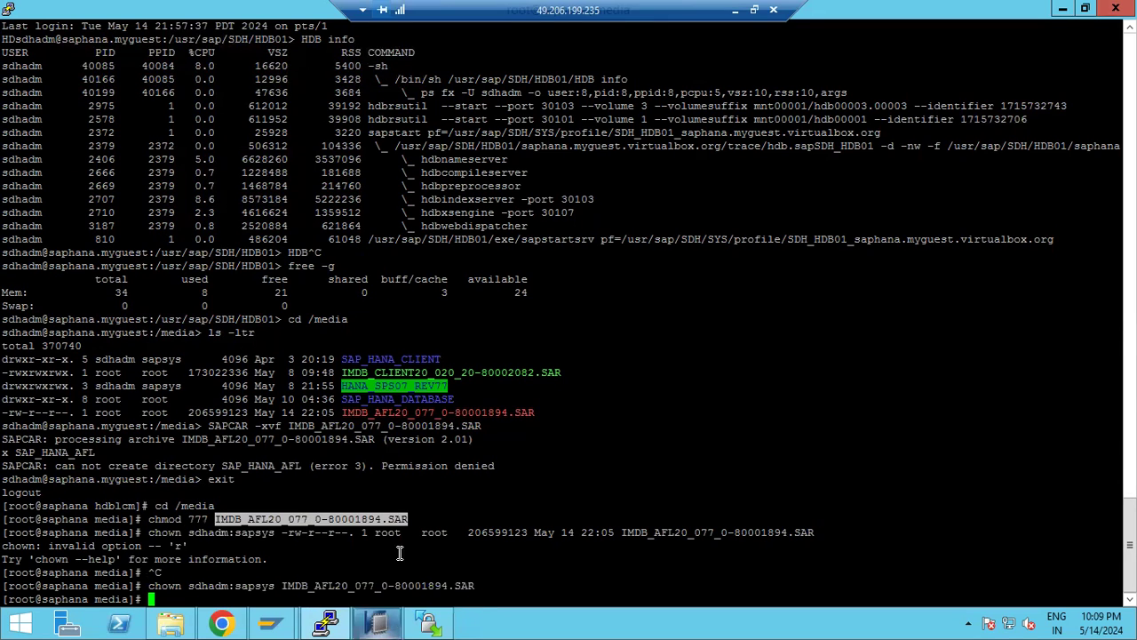
# - Switch to sdhadm with sudo su, change to /media and list it with ls -ltr
pyautogui.write('sudo s')
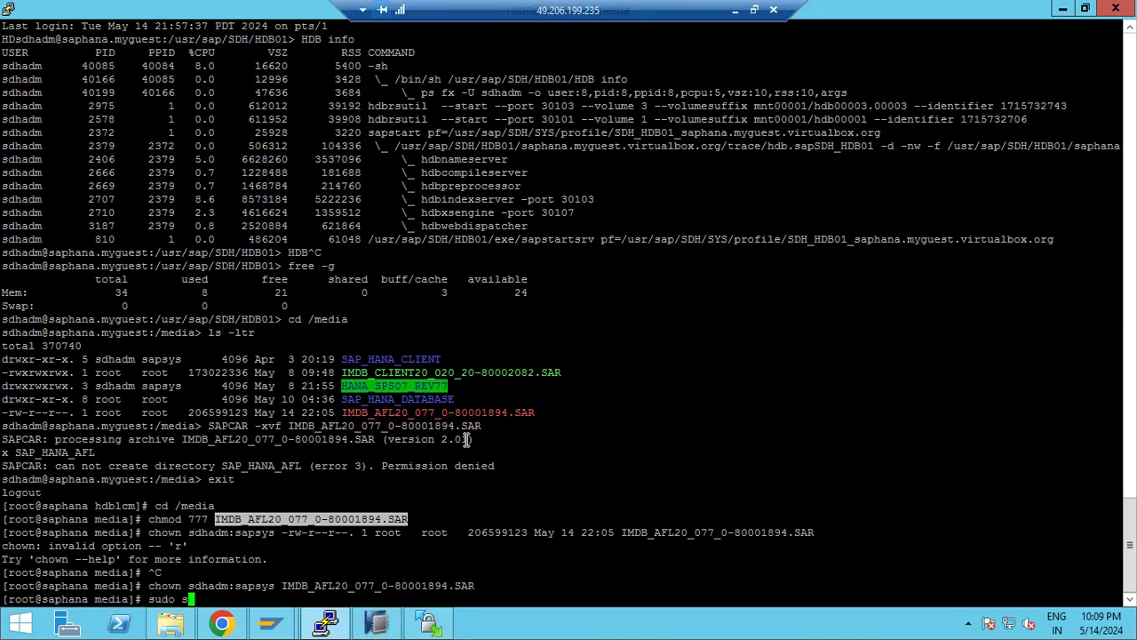
pyautogui.write('u - sdhadm')
pyautogui.press('Return')
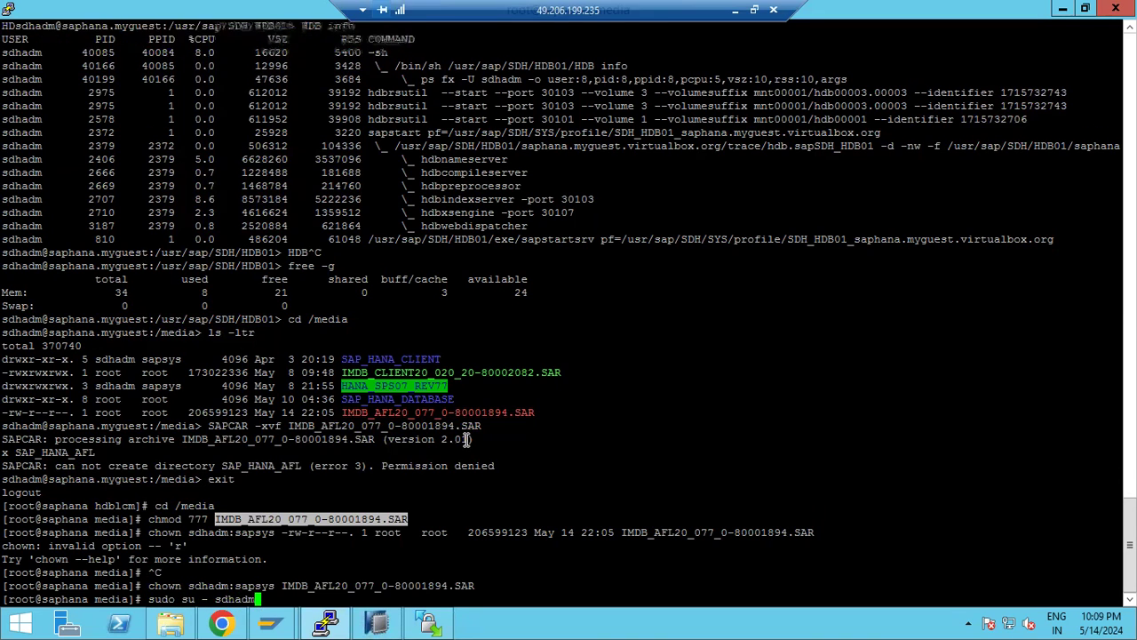
pyautogui.write('cd /media')
pyautogui.press('Return')
pyautogui.write('ls- ltr')
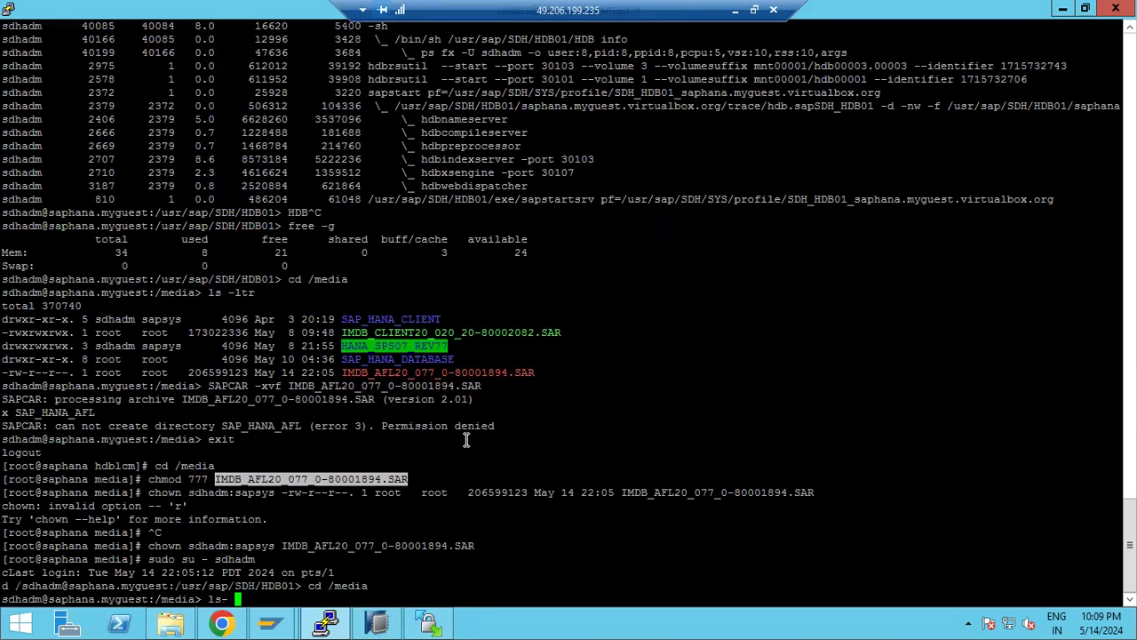
pyautogui.press('Return')
pyautogui.write('ls- ltr')
pyautogui.press('Return')
pyautogui.write('ls -ltr')
pyautogui.press('Return')
# - Extract IMDB_AFL20_077_0-80001894.SAR with SAPCAR -xvf
pyautogui.write('SAPCAR -xvf')
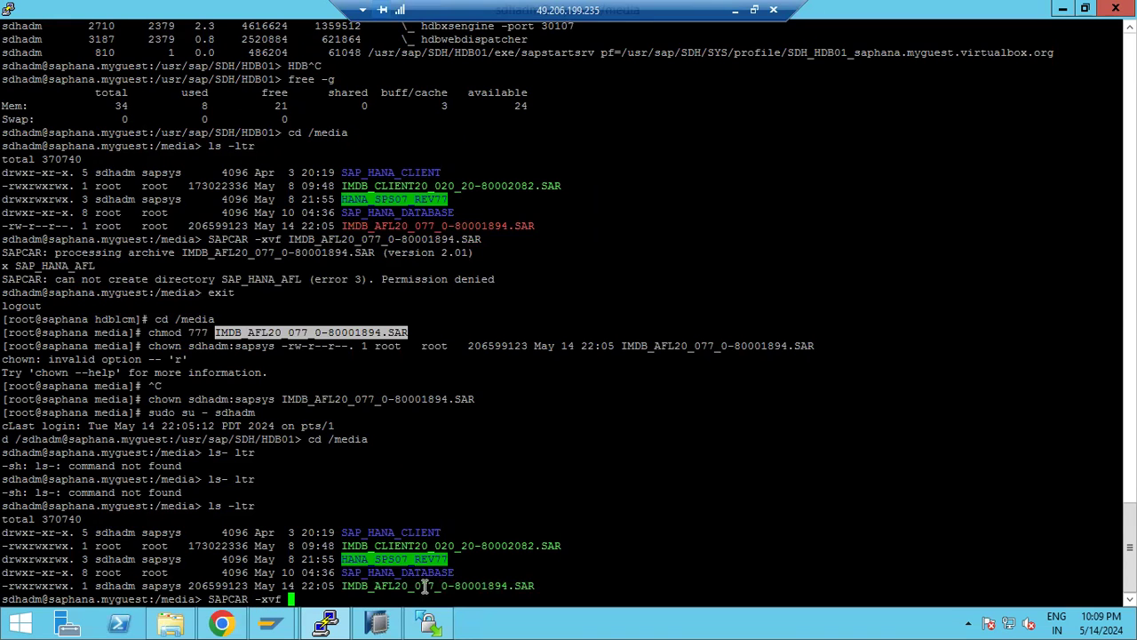
pyautogui.doubleClick(425, 586)
pyautogui.rightClick(425, 585)
pyautogui.press('Return')
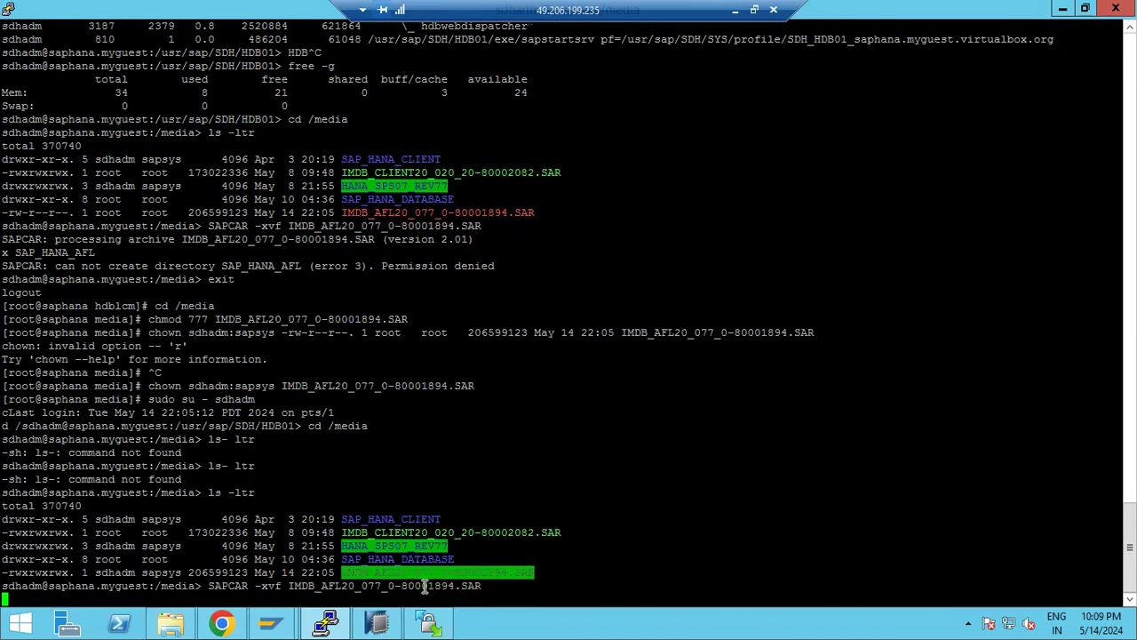
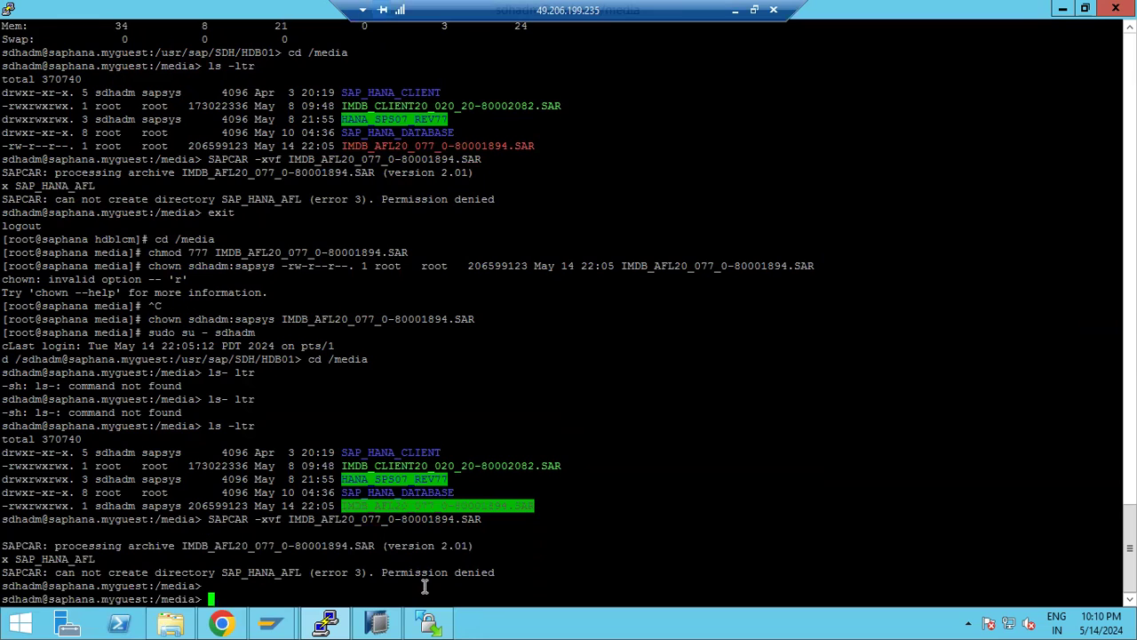
# - Clear the earlier file-name selection in the PuTTY terminal
pyautogui.click(271, 572)
# - Attempt to create SAP_HANA_AFL as sdhadm, then exit back to the root shell
pyautogui.doubleClick(271, 573)
pyautogui.hotkey('ctrl', 'c')
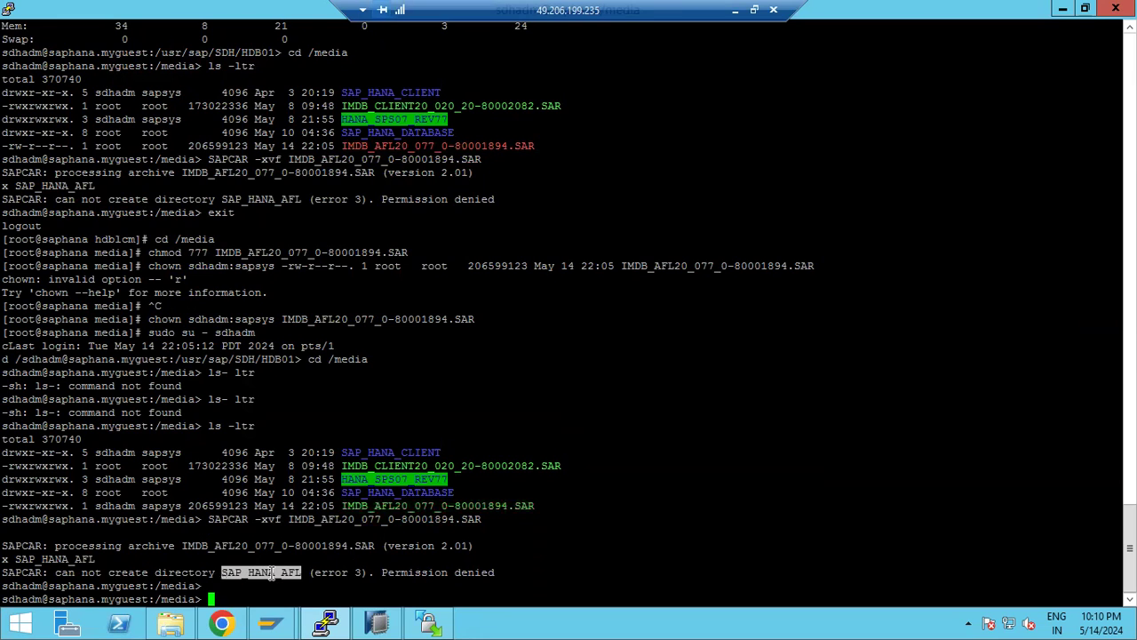
pyautogui.write('mkdir')
pyautogui.rightClick(271, 572)
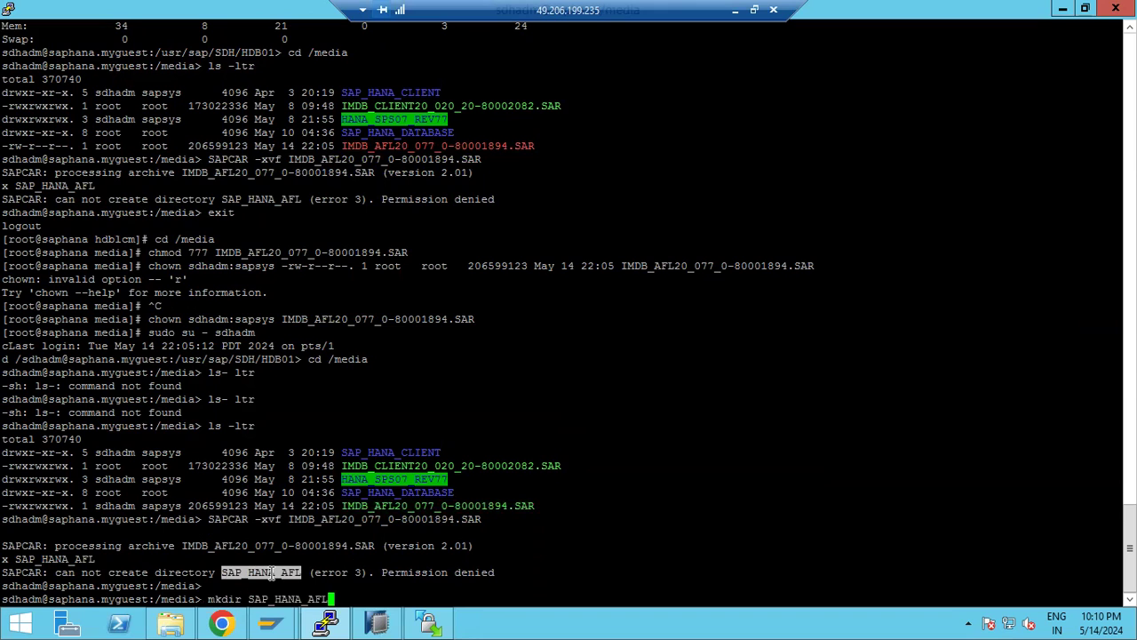
pyautogui.press('Return')
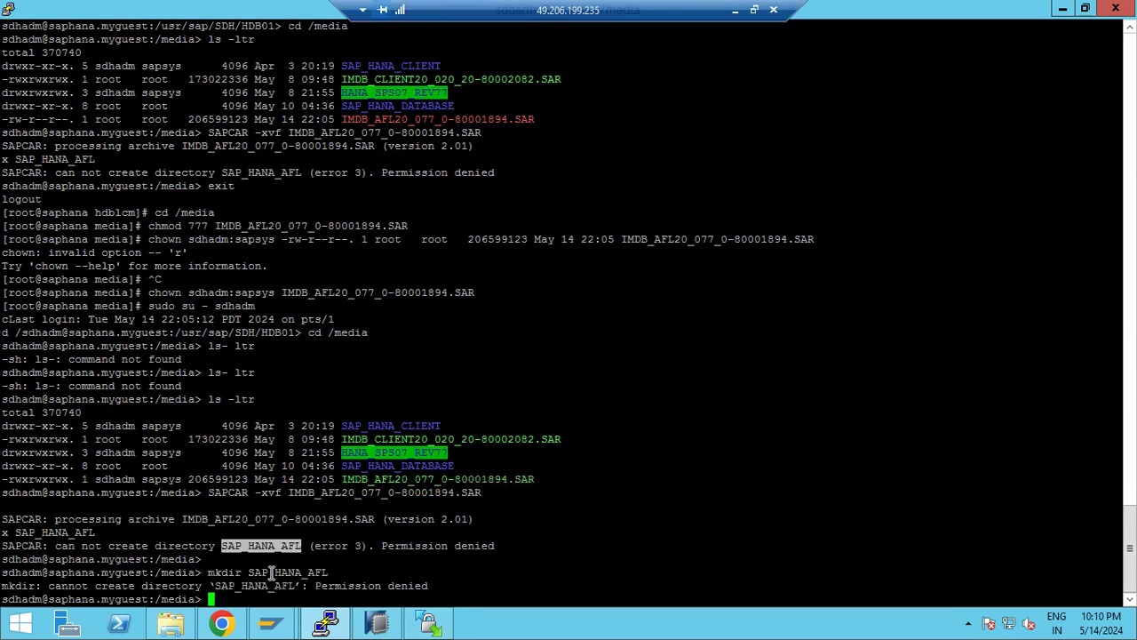
pyautogui.write('exit')
pyautogui.press('Return')
# - As root, create SAP_HANA_AFL in /media and apply chmod -R 777 to it
pyautogui.write('c')
pyautogui.press('BackSpace')
pyautogui.write('mkdir SAP_HANA_AFL')
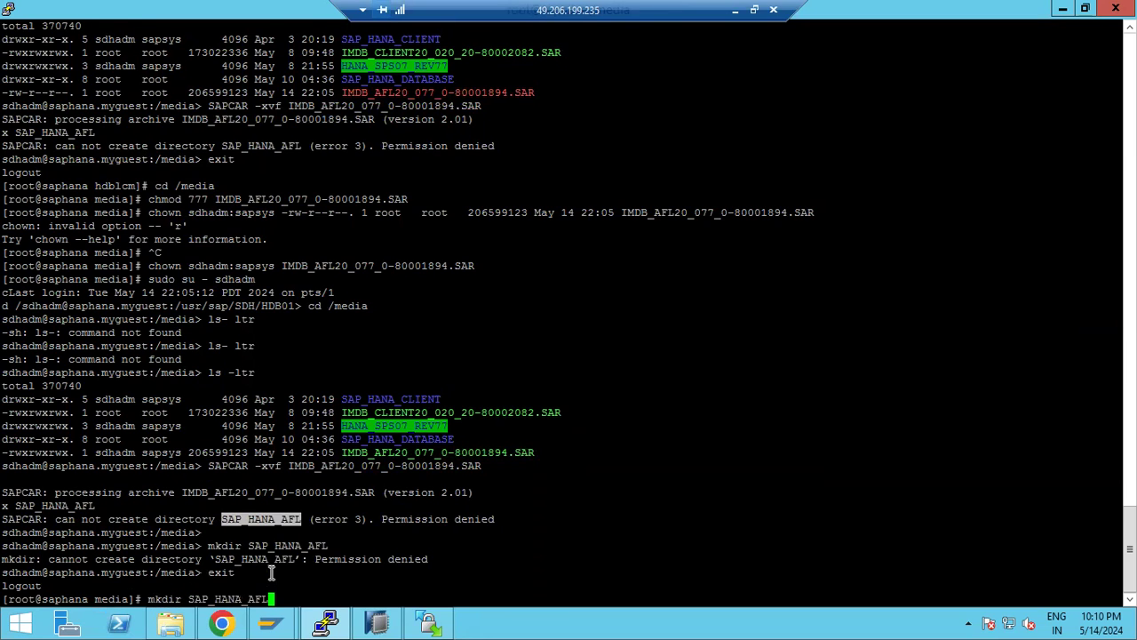
pyautogui.press('Return')
pyautogui.write('chmod -R ')
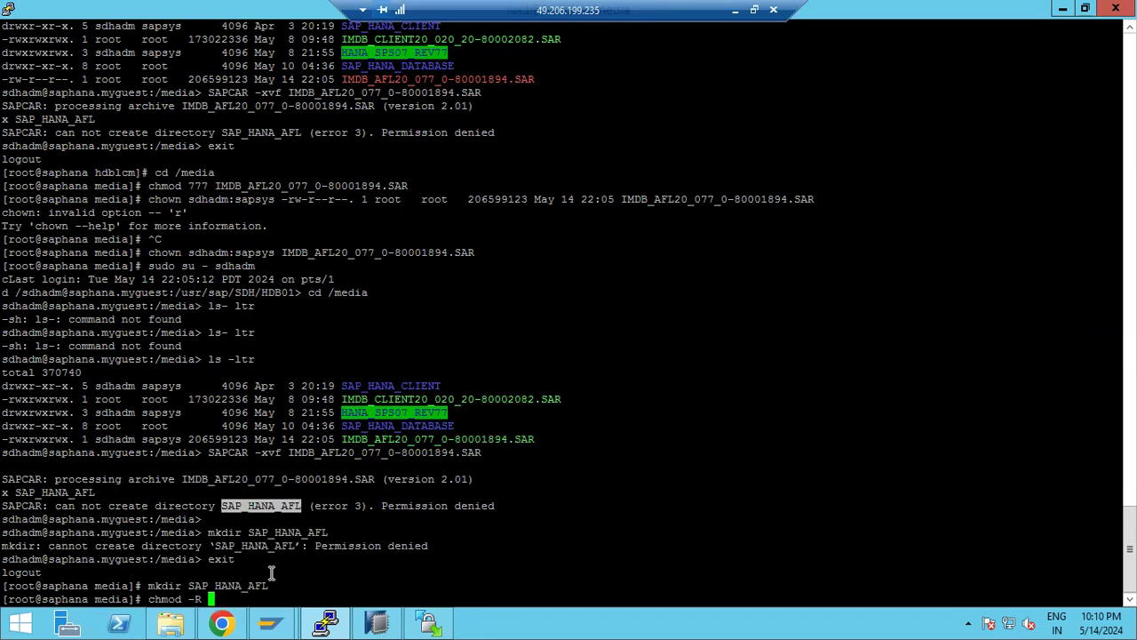
pyautogui.write('777 SAP_HANA_AFL')
pyautogui.press('Return')
# - Switch to the sdhadm user with sudo su - sdhadm and change into /media
pyautogui.write('sudo su - ')
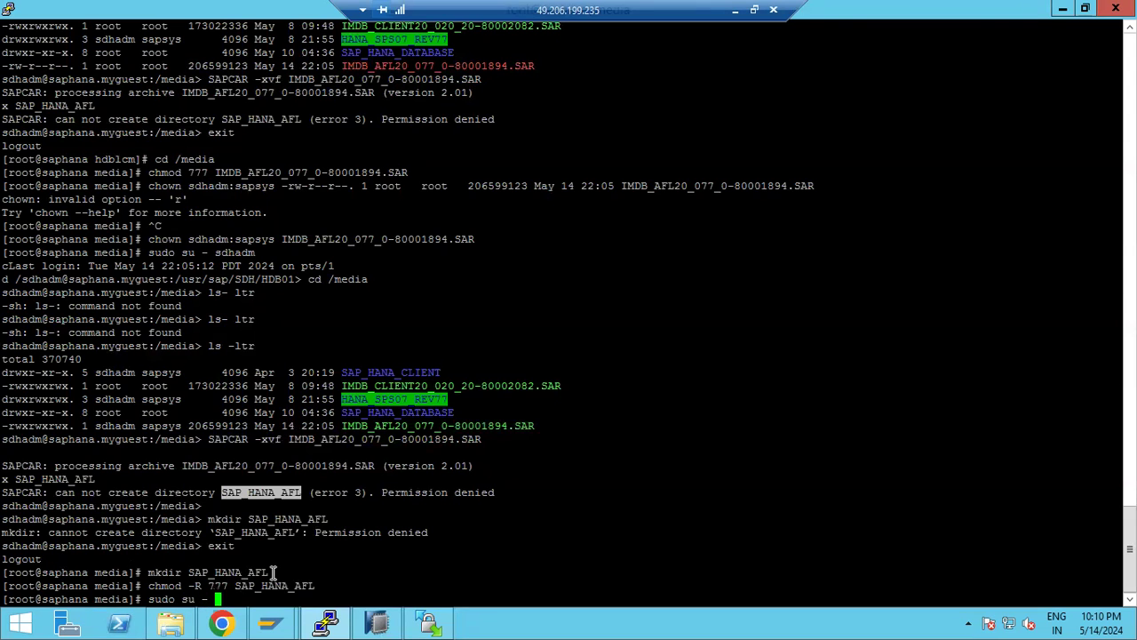
pyautogui.write('sdhadm')
pyautogui.press('Return')
pyautogui.write('cd')
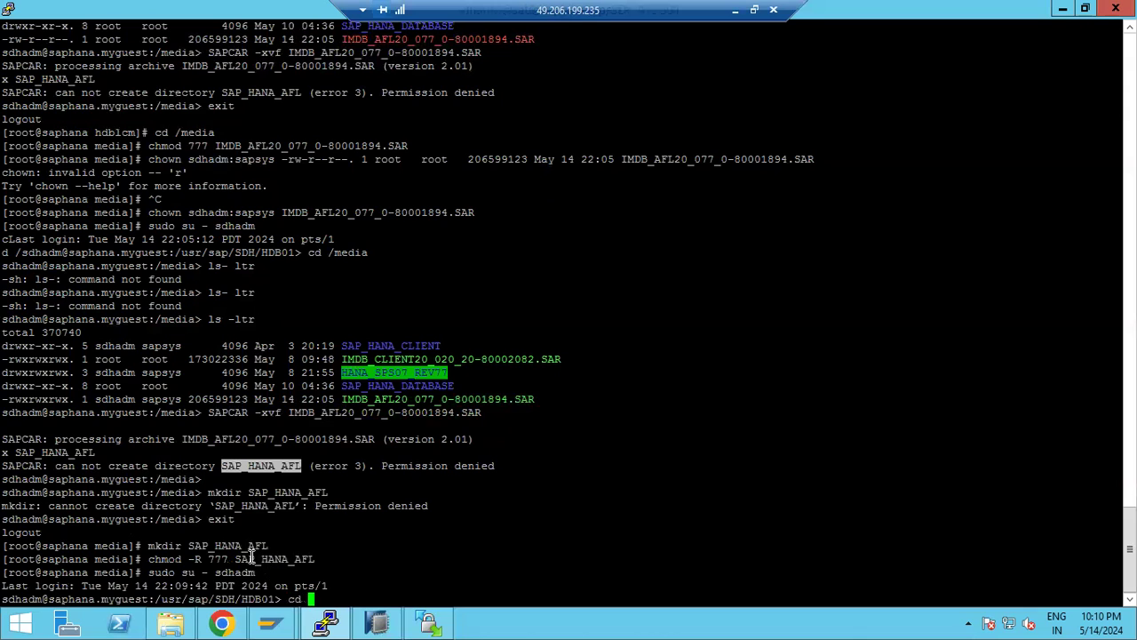
pyautogui.moveTo(155, 479); pyautogui.dragTo(196, 479)
pyautogui.rightClick(180, 477)
pyautogui.press('Return')
pyautogui.write('SAPCAR -xvf')
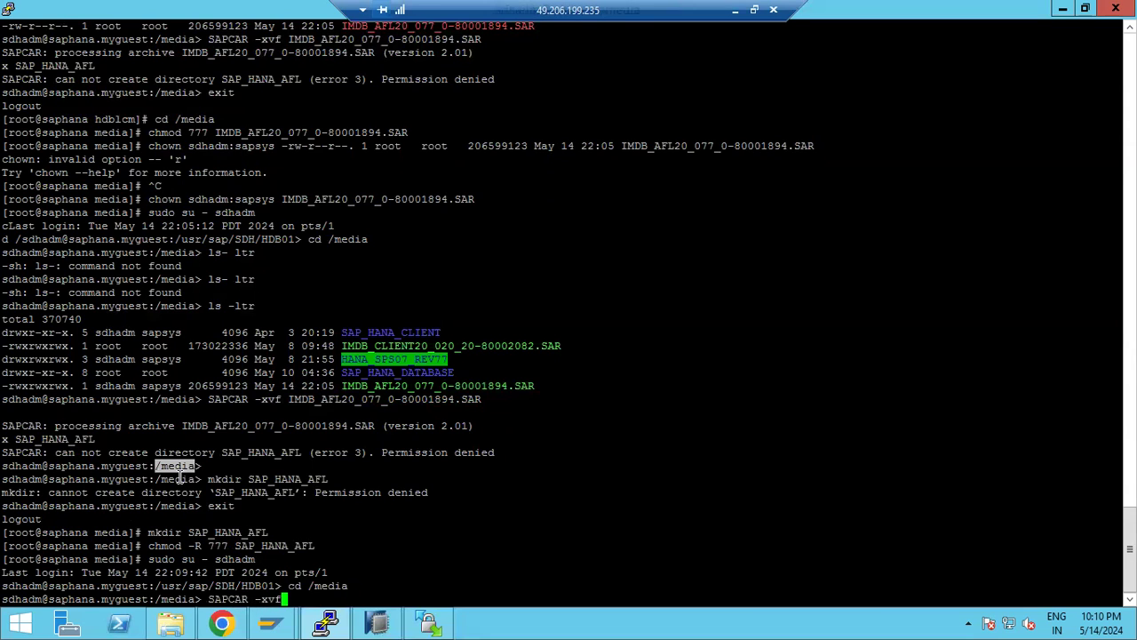
# - Retry extracting IMDB_AFL20_077_0-80001894.SAR with SAPCAR, then list /media with ls -ltr
pyautogui.doubleClick(400, 388)
pyautogui.rightClick(400, 388)
pyautogui.press('Return')
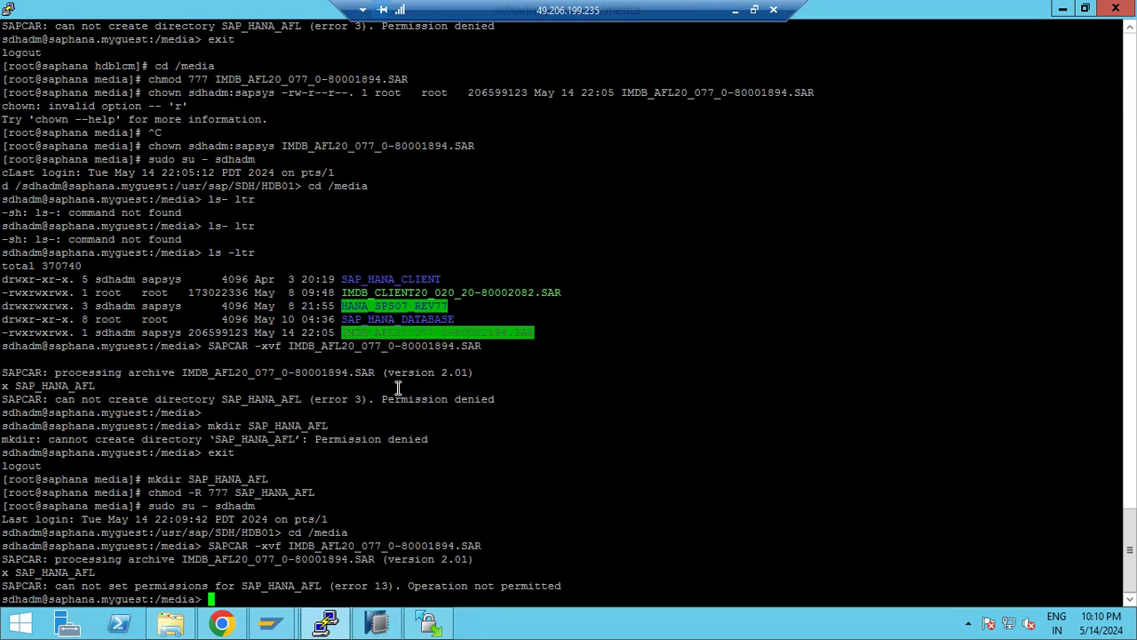
pyautogui.write('ls -ltr')
pyautogui.press('Return')
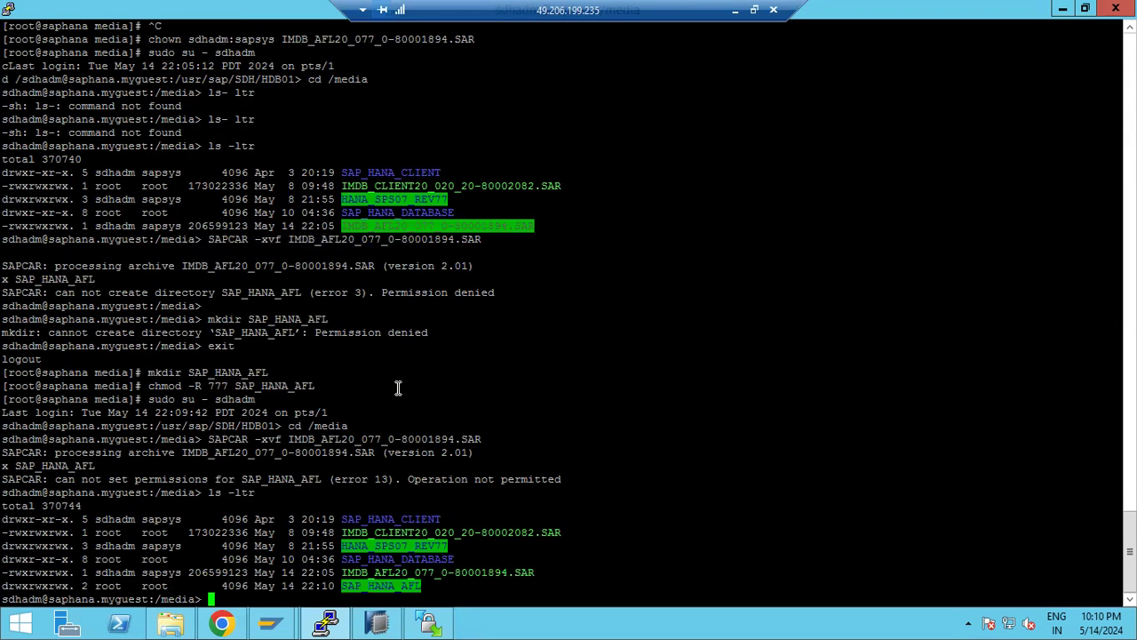
# - Back as root, recursively make sdhadm:sapsys the owner of SAP_HANA_AFL
pyautogui.write('exit')
pyautogui.press('Return')
pyautogui.write('cho')
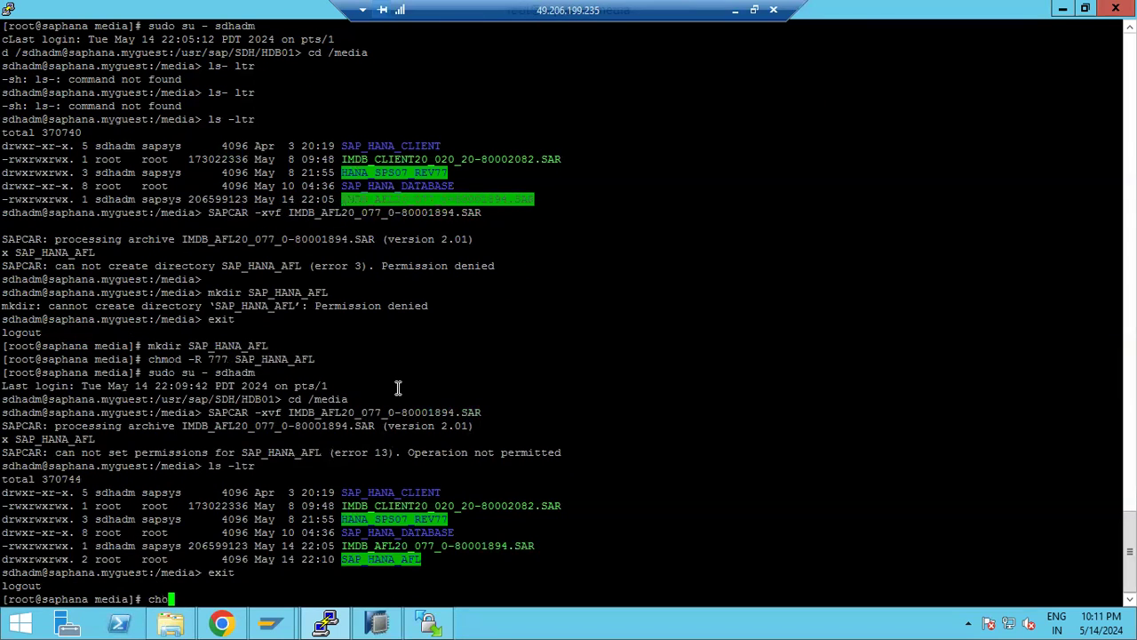
pyautogui.write('wn -R sdhadm:sapsys')
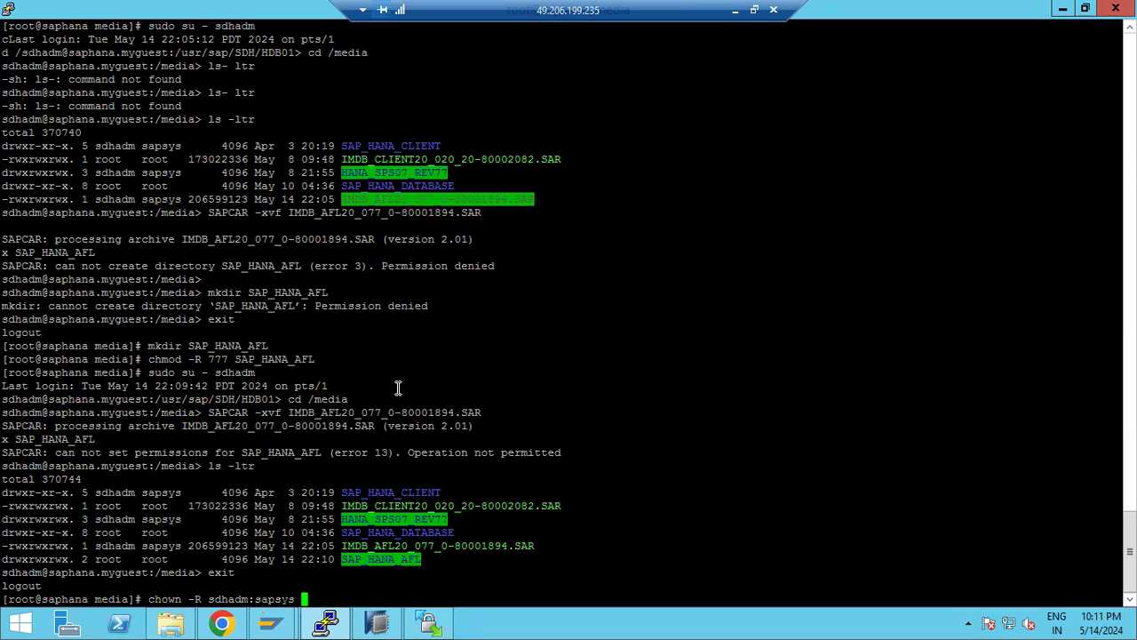
pyautogui.doubleClick(369, 560)
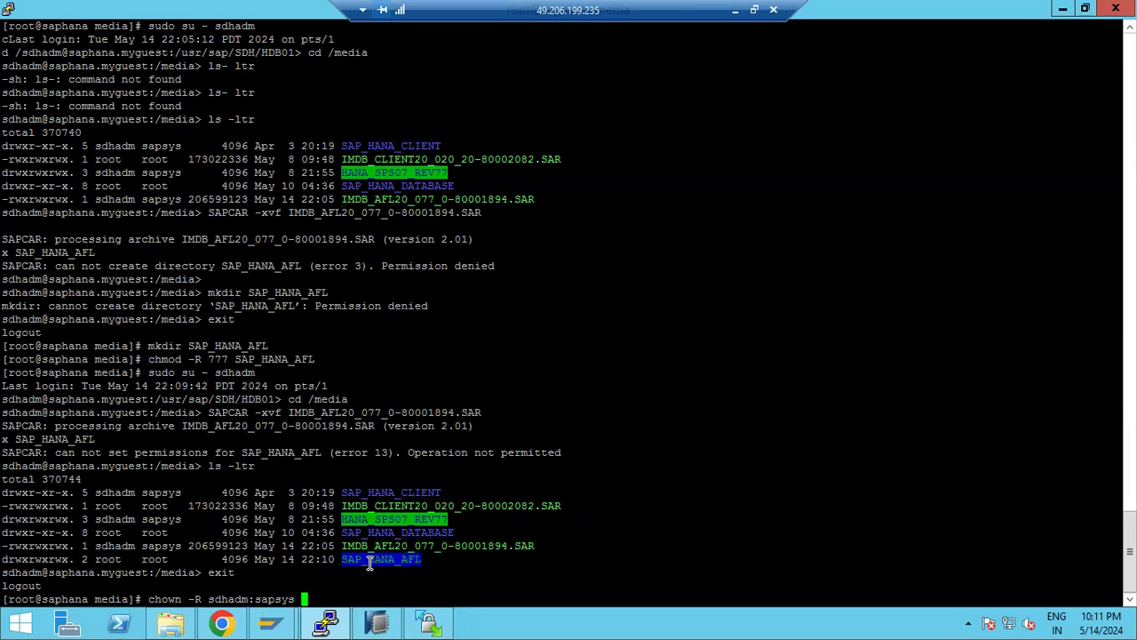
pyautogui.rightClick(370, 562)
pyautogui.press('Return')
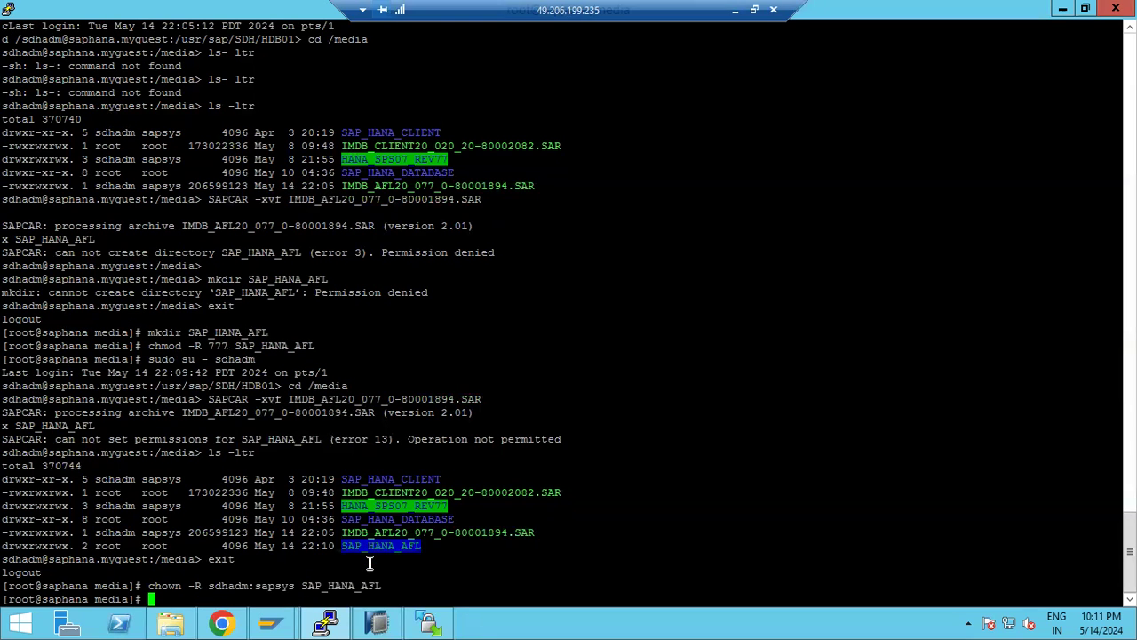
# - As sdhadm in /media, extract IMDB_AFL20_077_0-80001894.SAR with SAPCAR -xvf
pyautogui.write('sudo su - sdhadm')
pyautogui.press('Return')
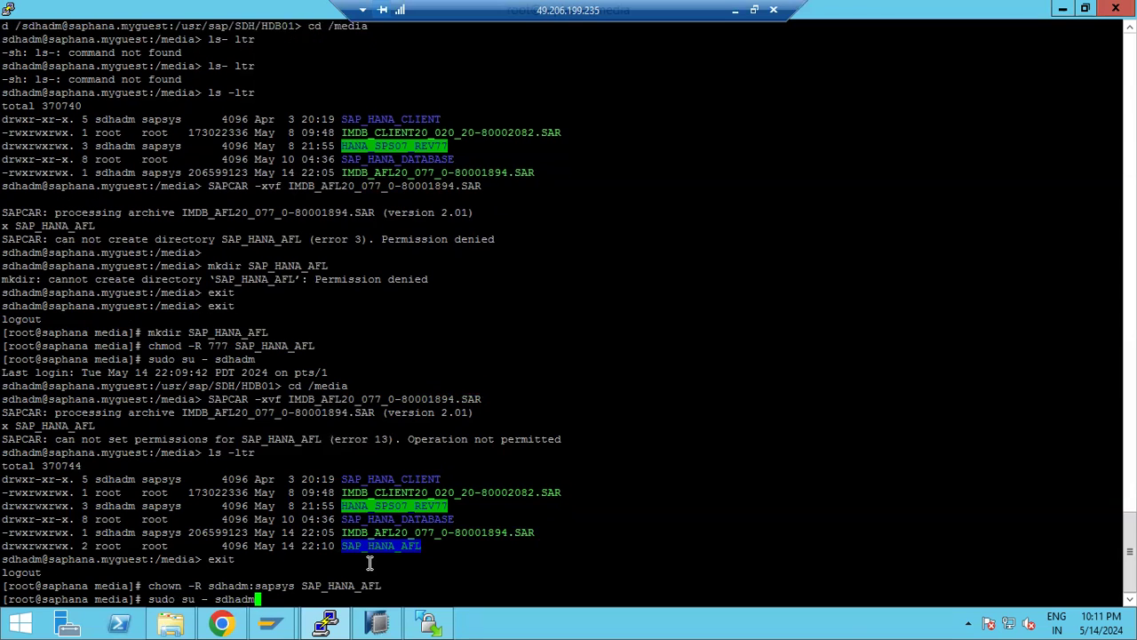
pyautogui.write('cd /media')
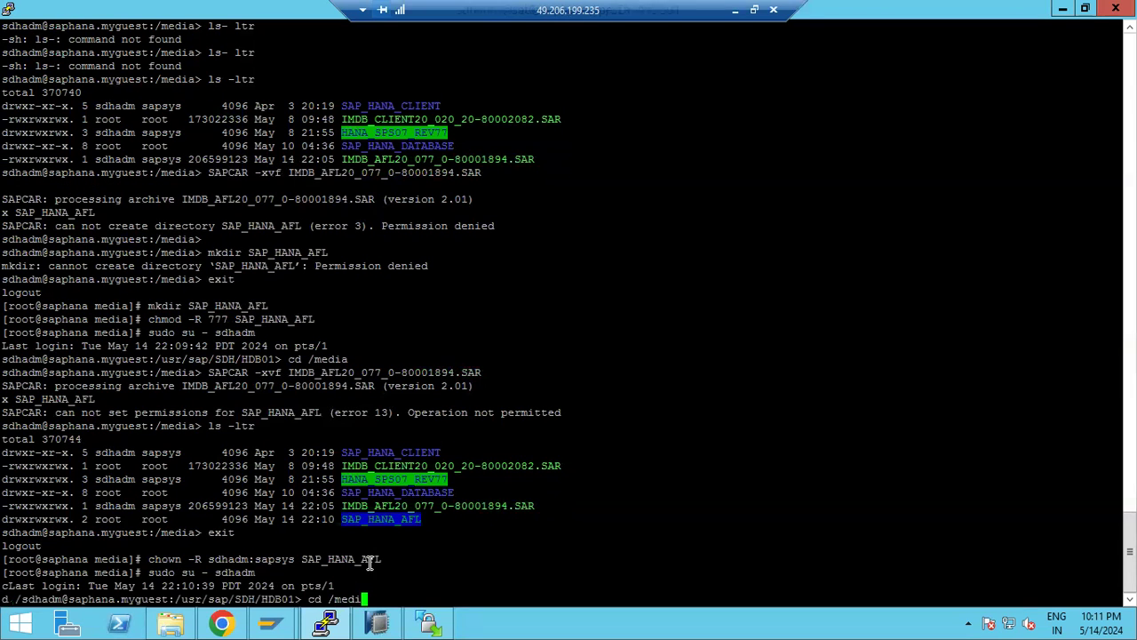
pyautogui.press('Return')
pyautogui.write('SAPCAR -xvf')
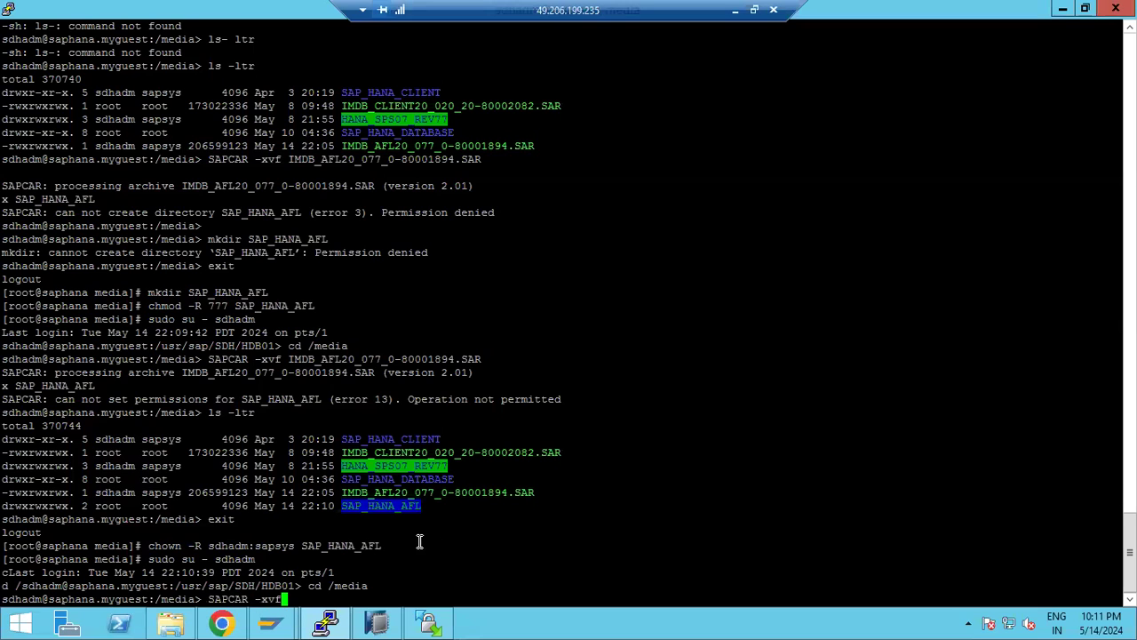
pyautogui.doubleClick(486, 492)
pyautogui.rightClick(486, 493)
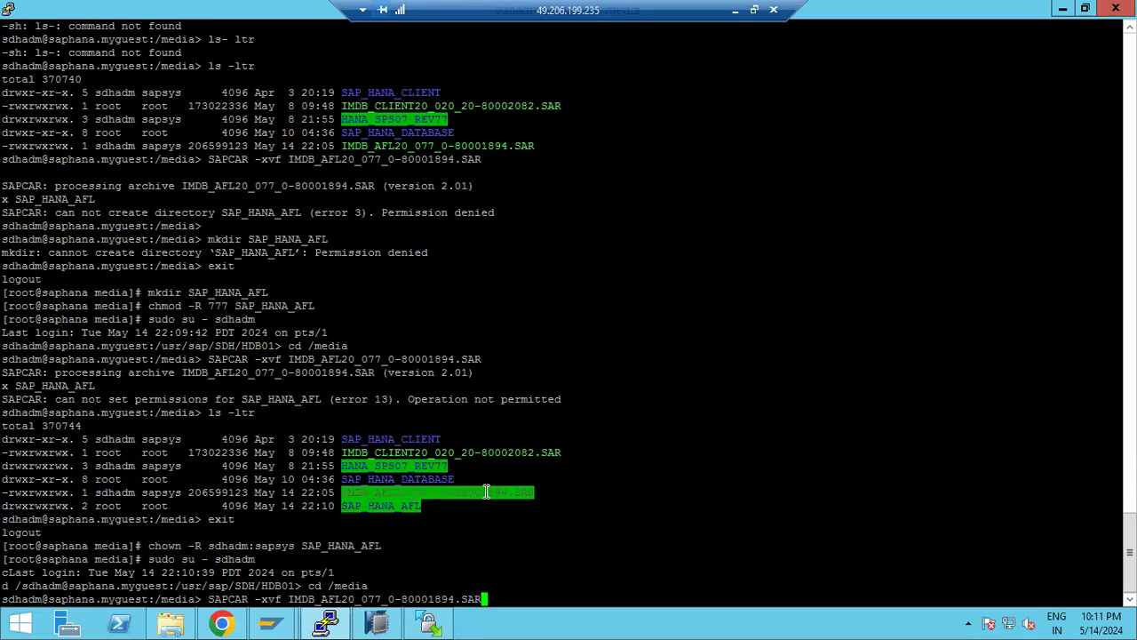
pyautogui.press('Return')
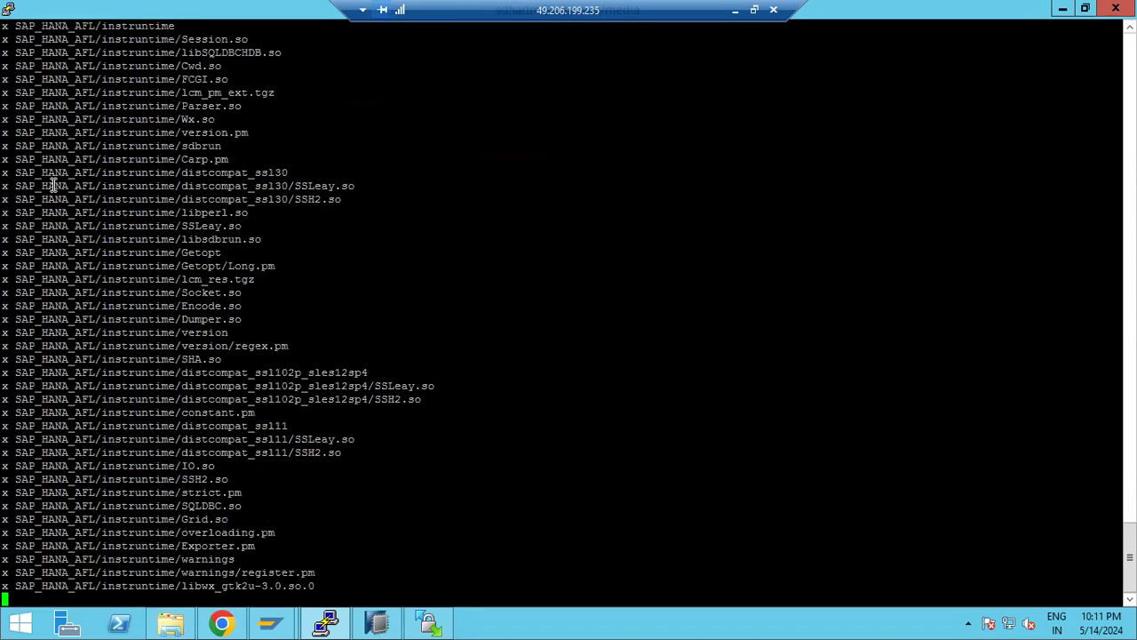
# - Review the extracted file list ending with packages/AFL.TGZ, then go to SAP HANA Studio
pyautogui.moveTo(15, 186); pyautogui.dragTo(92, 191)
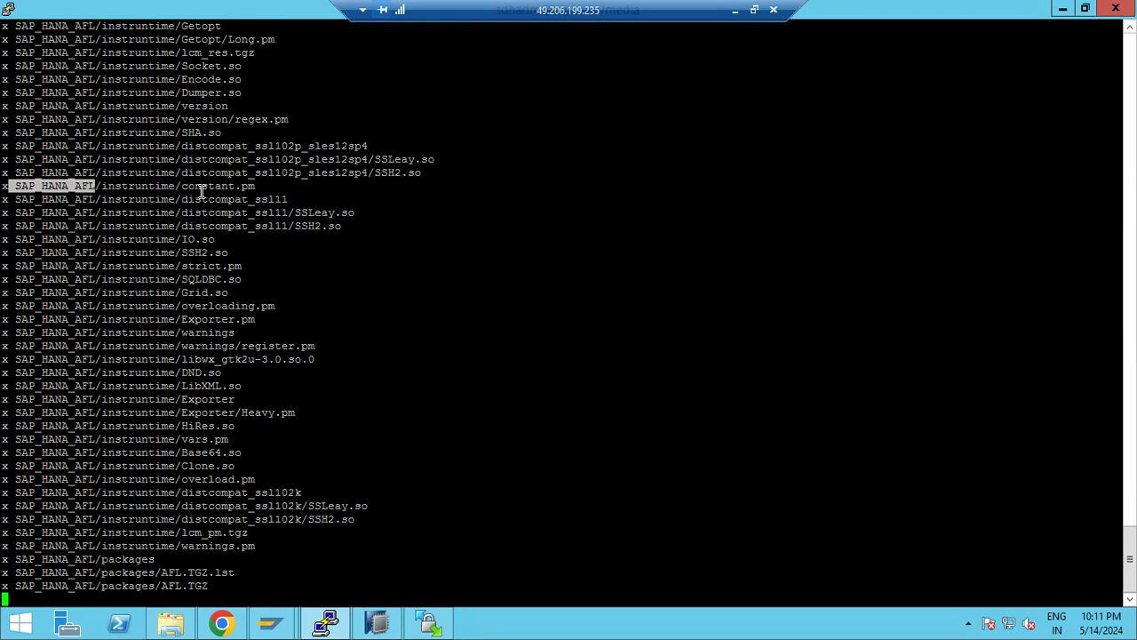
pyautogui.moveTo(217, 189); pyautogui.dragTo(241, 197)
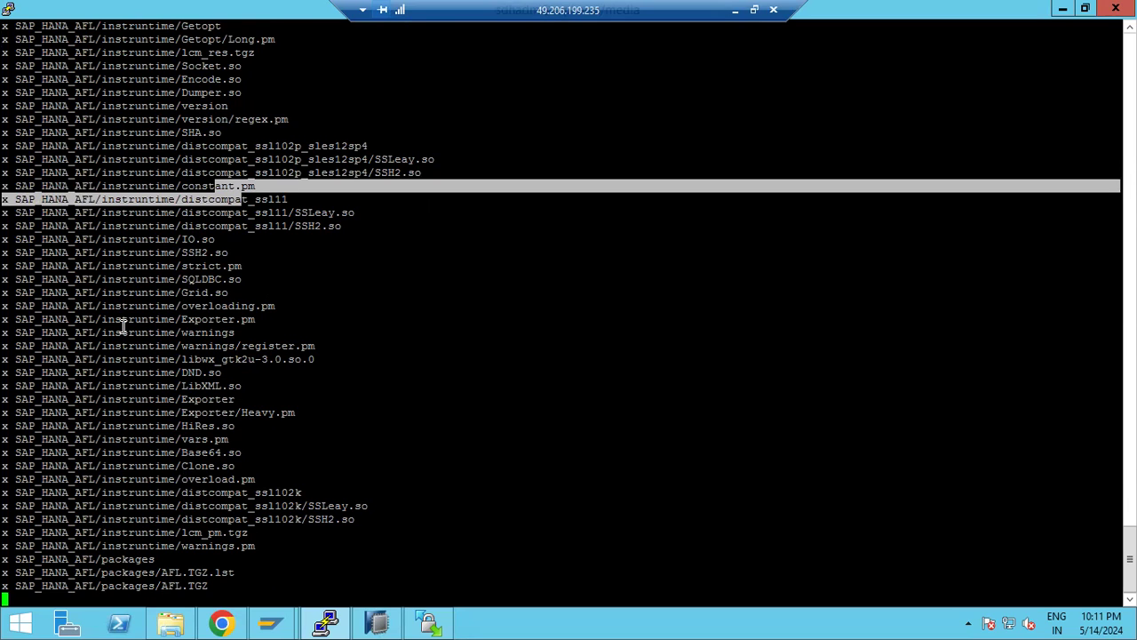
pyautogui.moveTo(214, 586); pyautogui.dragTo(5, 317)
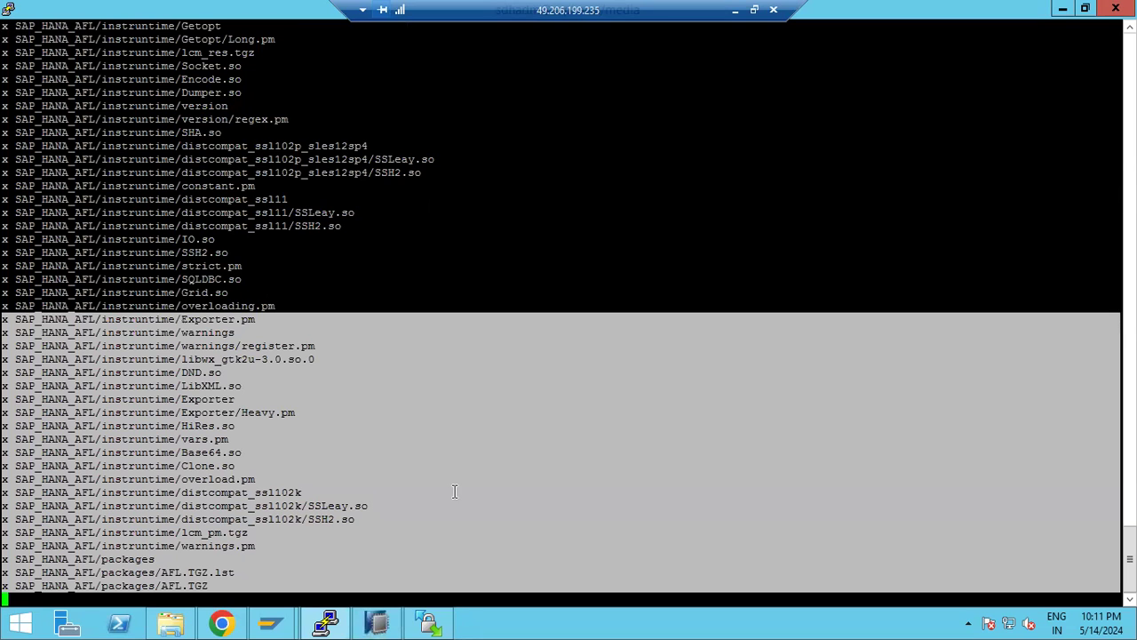
pyautogui.click(378, 623)
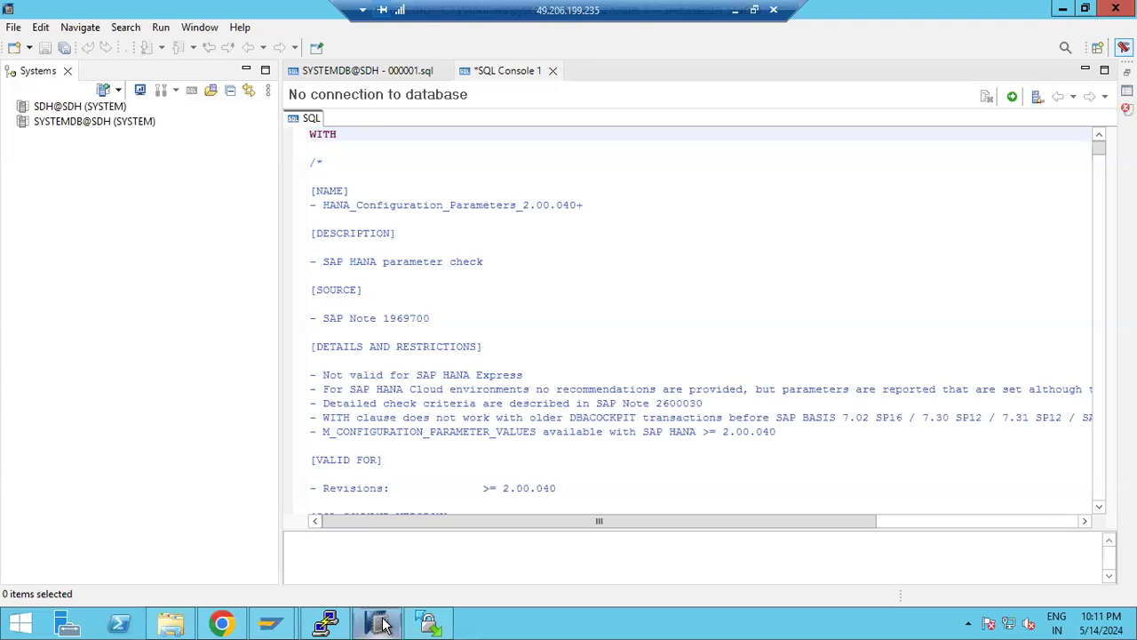
# - Log on to SYSTEMDB@SDH as SYSTEM with the account password, then return to PuTTY
pyautogui.click(100, 123)
pyautogui.doubleClick(102, 129)
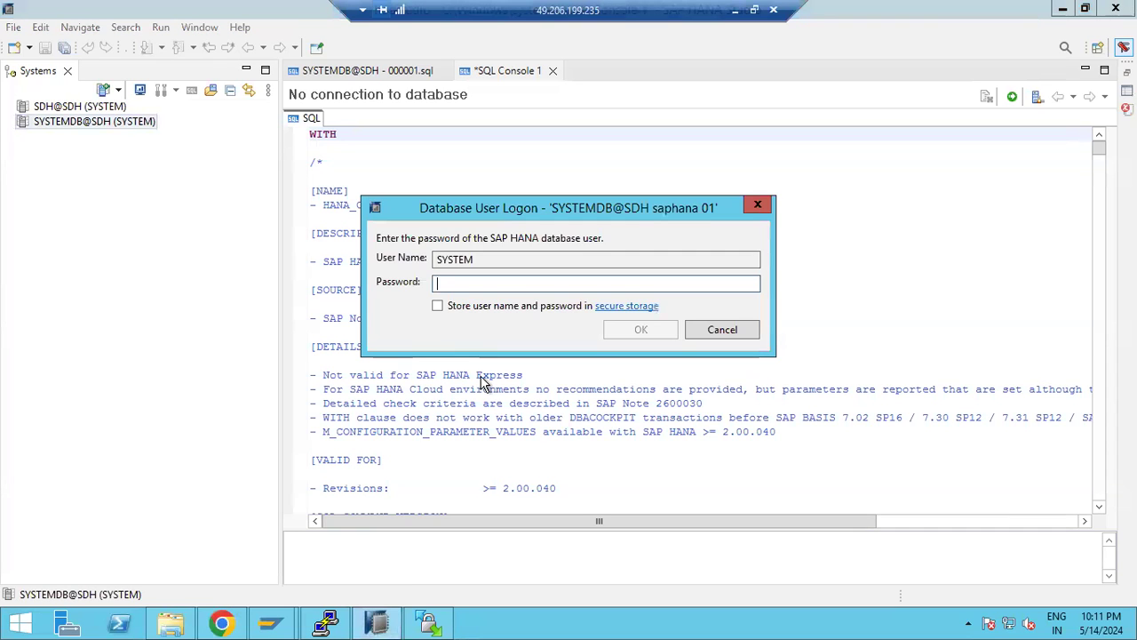
pyautogui.write('**********')
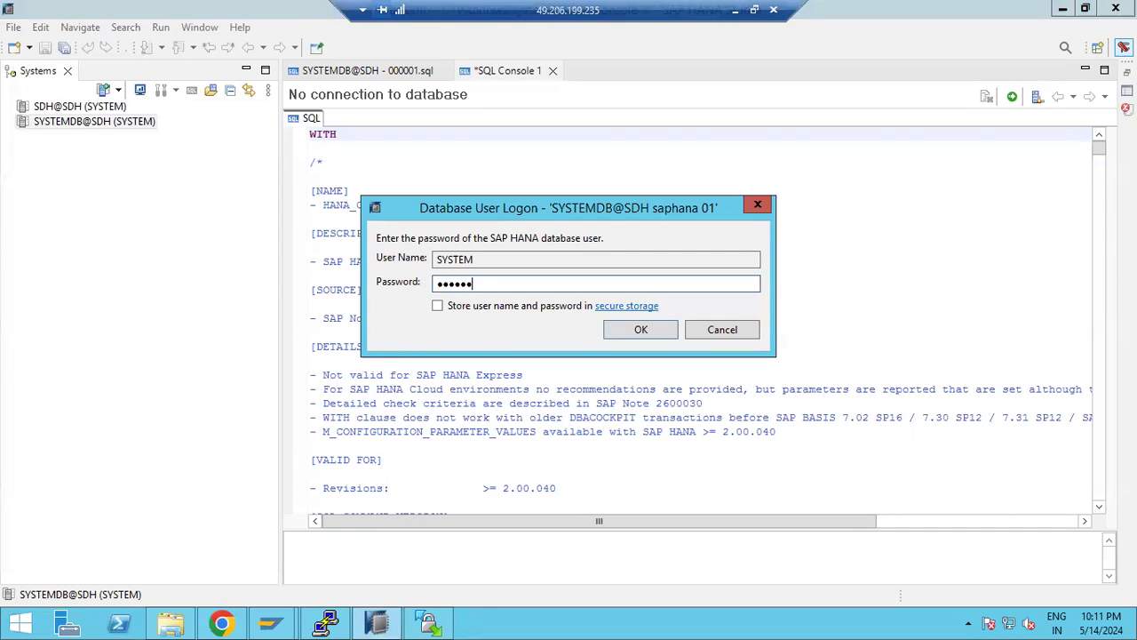
pyautogui.press('Return')
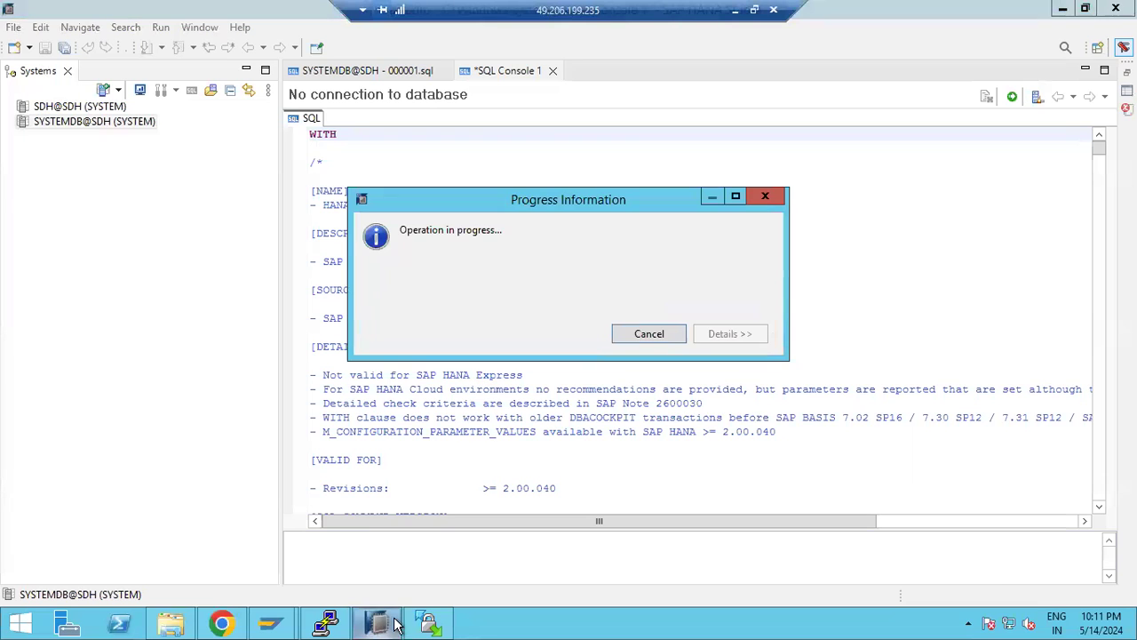
pyautogui.click(328, 622)
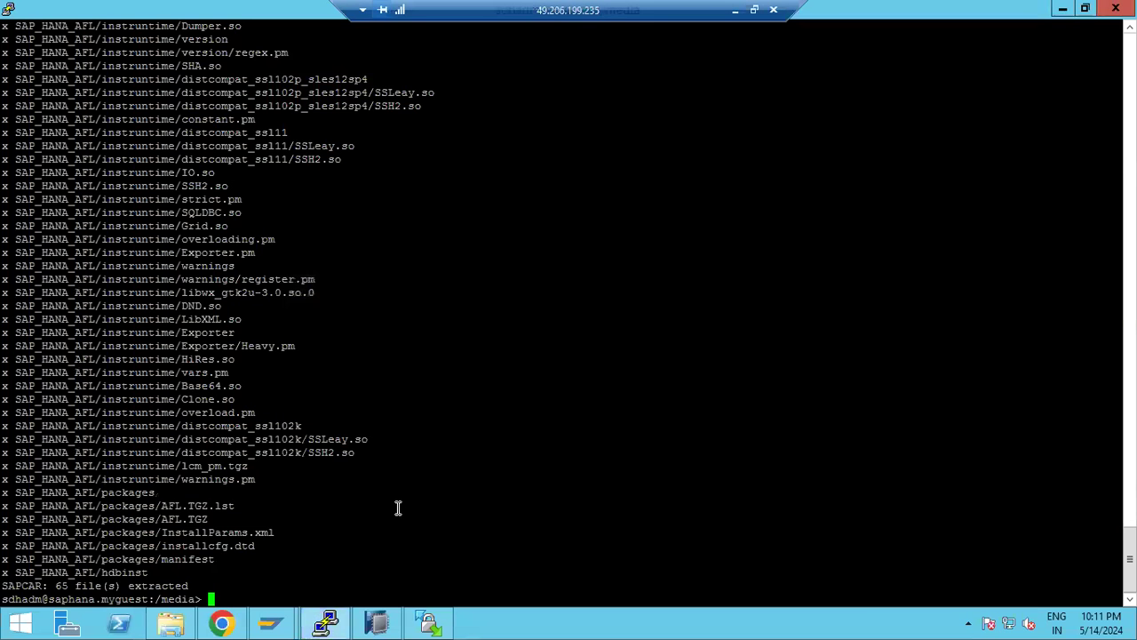
pyautogui.click(398, 507)
# - Exit back to root and list the /media contents with ls -ltr
pyautogui.write('exit')
pyautogui.press('Return')
pyautogui.write('ls -ltr')
pyautogui.press('Return')
# - Enter SAP_HANA_AFL, list its contents, and stage ./hdbinst at the prompt
pyautogui.write('cd')
pyautogui.doubleClick(387, 532)
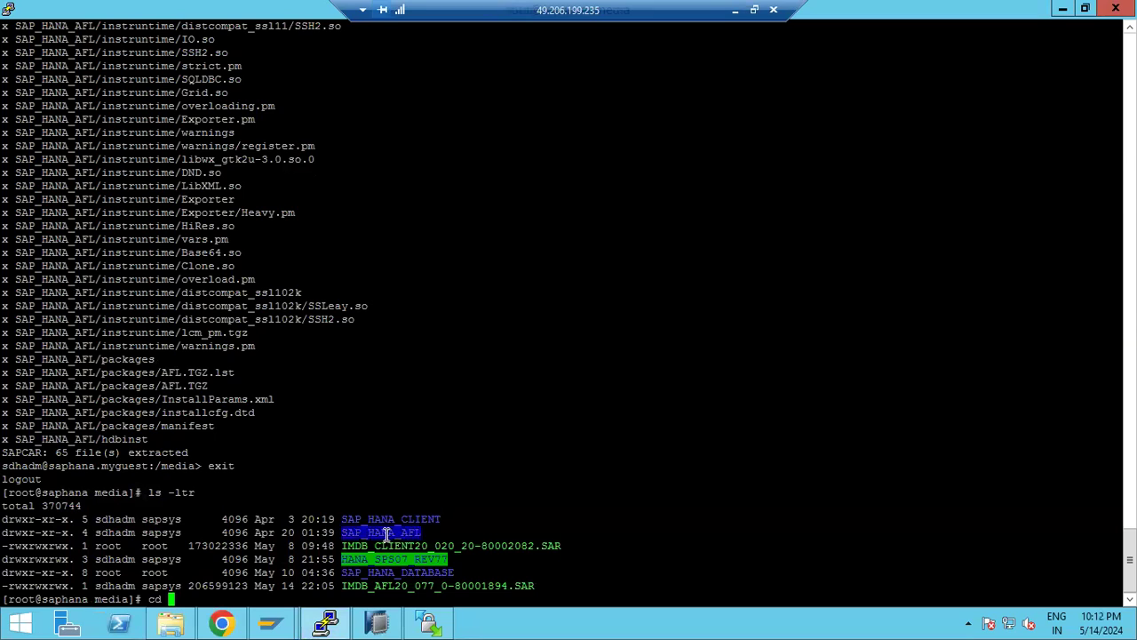
pyautogui.rightClick(387, 532)
pyautogui.press('Return')
pyautogui.write('ls -ltr')
pyautogui.press('Return')
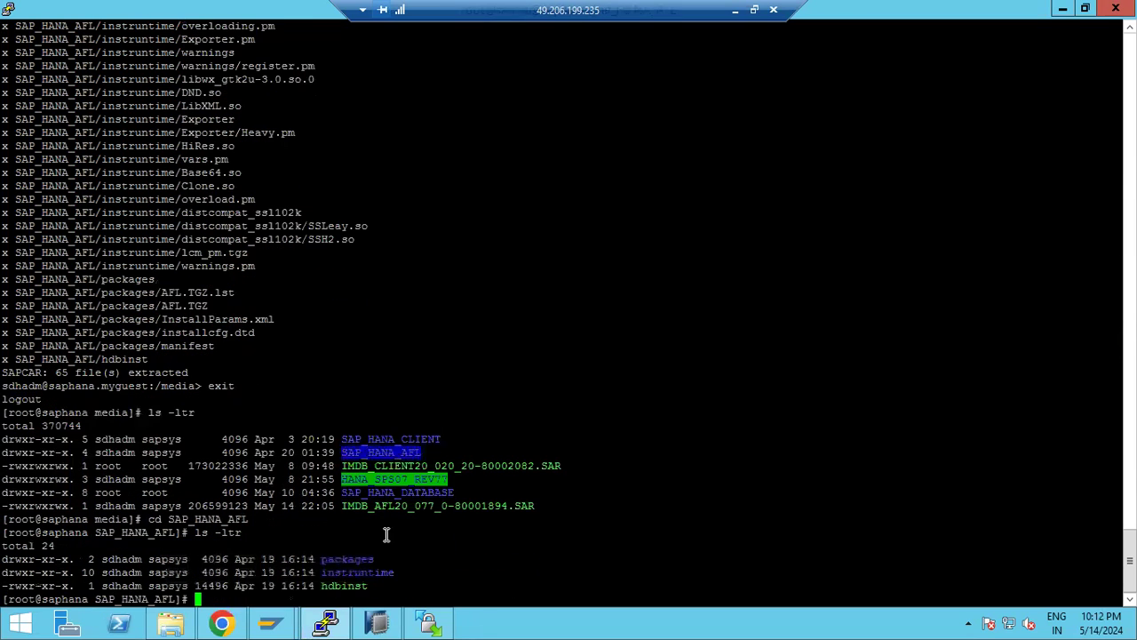
pyautogui.doubleClick(349, 587)
pyautogui.hotkey('ctrl', 'c')
pyautogui.write('./')
pyautogui.rightClick(358, 576)
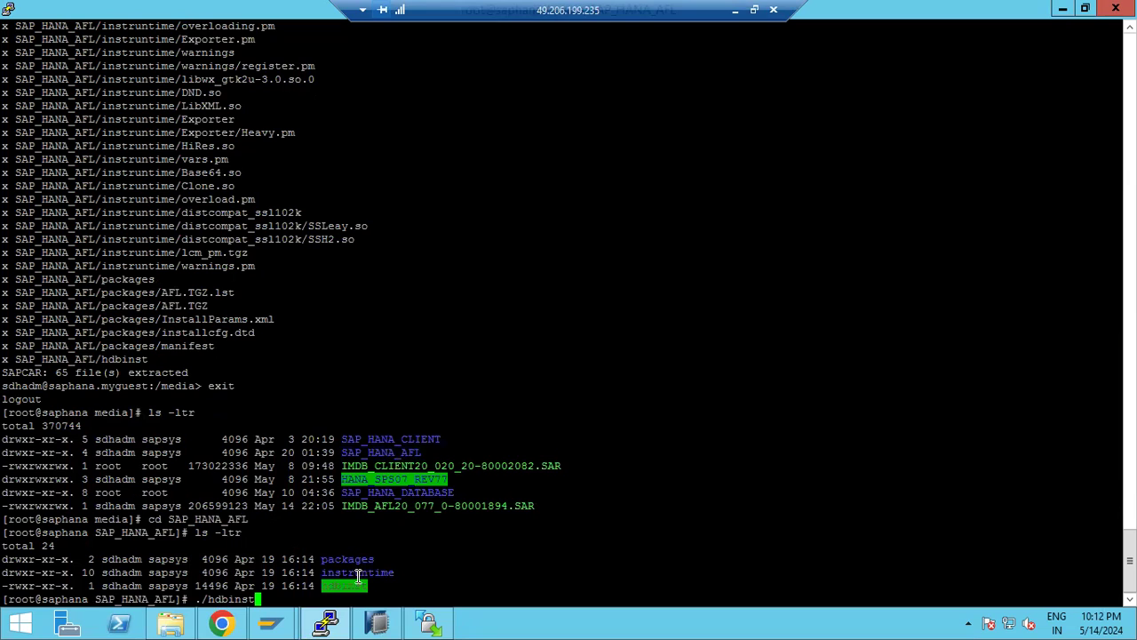
# - Run ./hdbinst with system ID SDH until the AFL package begins installing
pyautogui.press('Return')
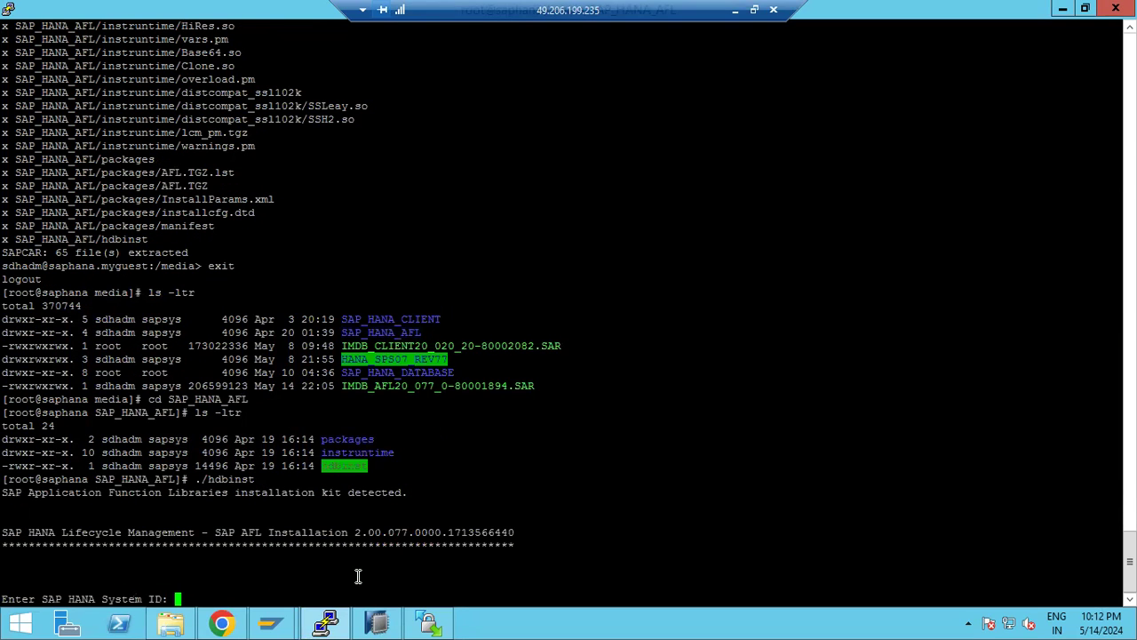
pyautogui.write('SDH')
pyautogui.press('Return')
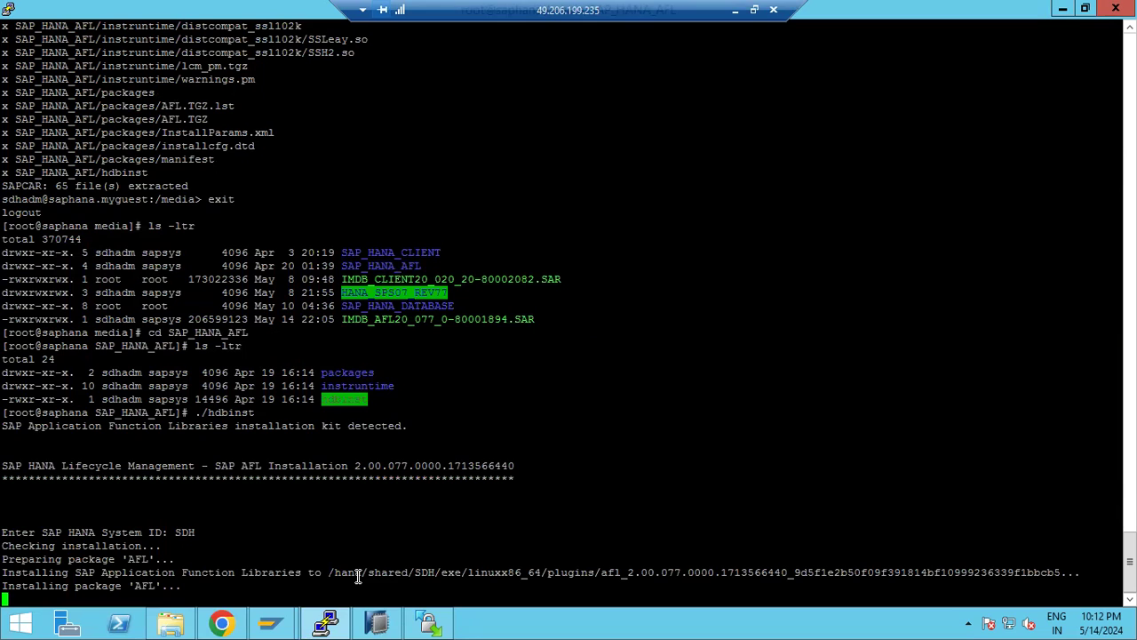
pyautogui.moveTo(229, 574); pyautogui.dragTo(290, 589)
pyautogui.click(222, 574)
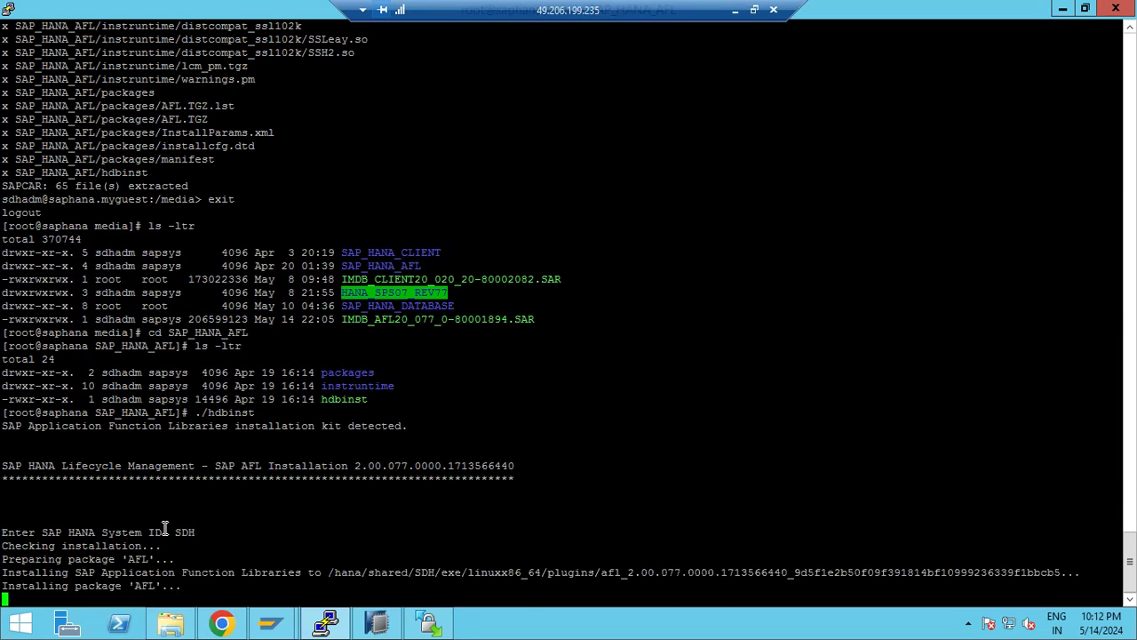
pyautogui.click(376, 623)
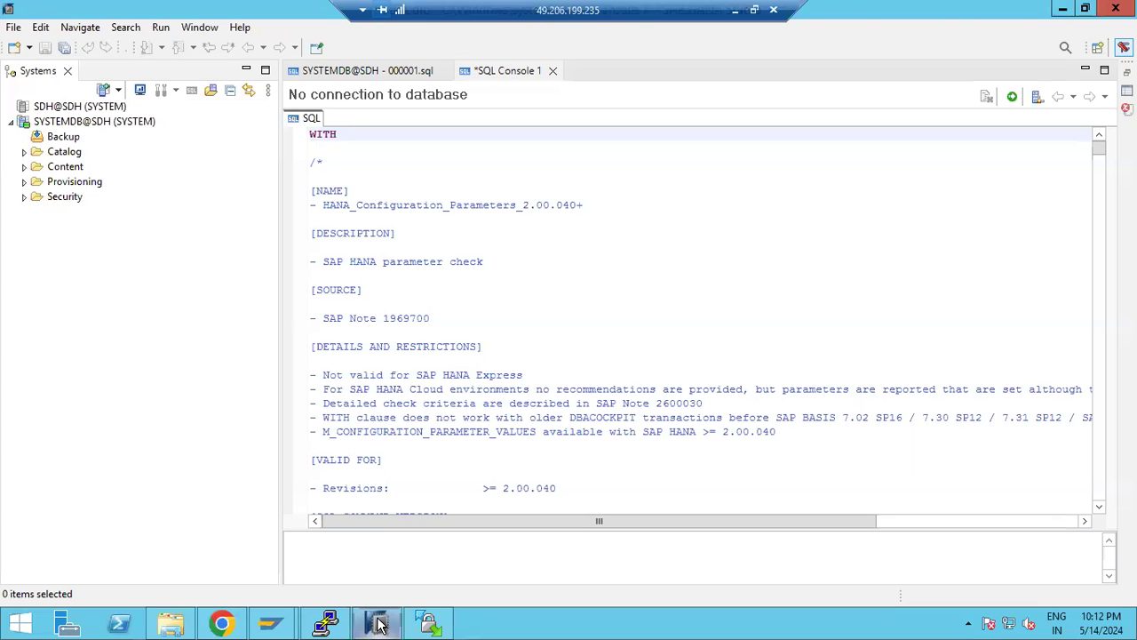
# - Select SYSTEMDB@SDH in the Systems view, then bring up the Chrome export page
pyautogui.click(76, 120)
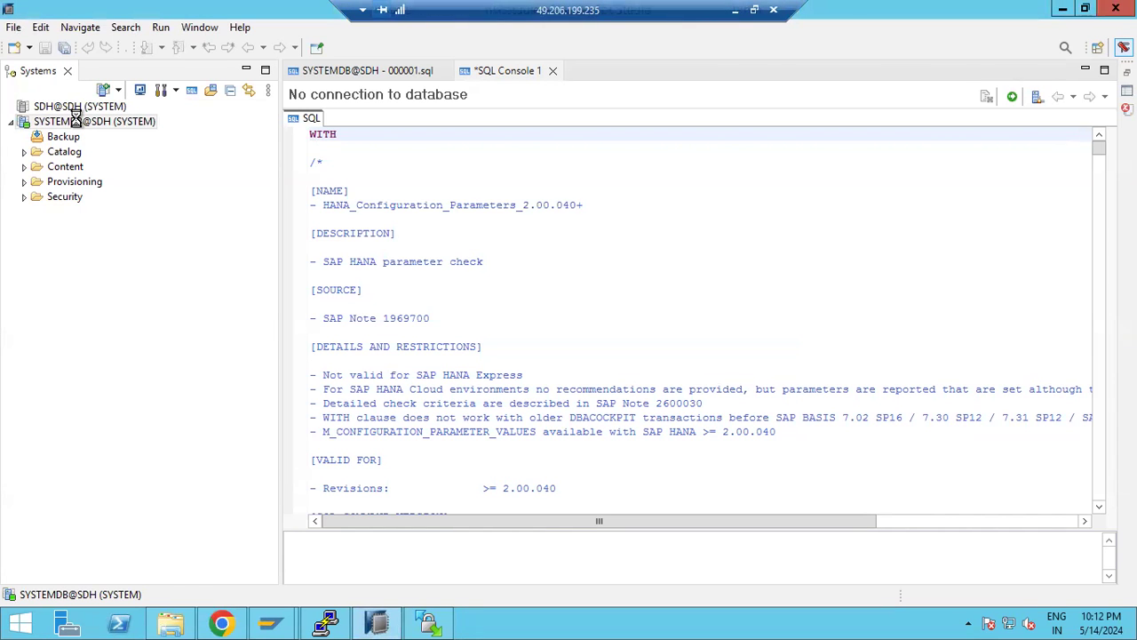
pyautogui.click(222, 624)
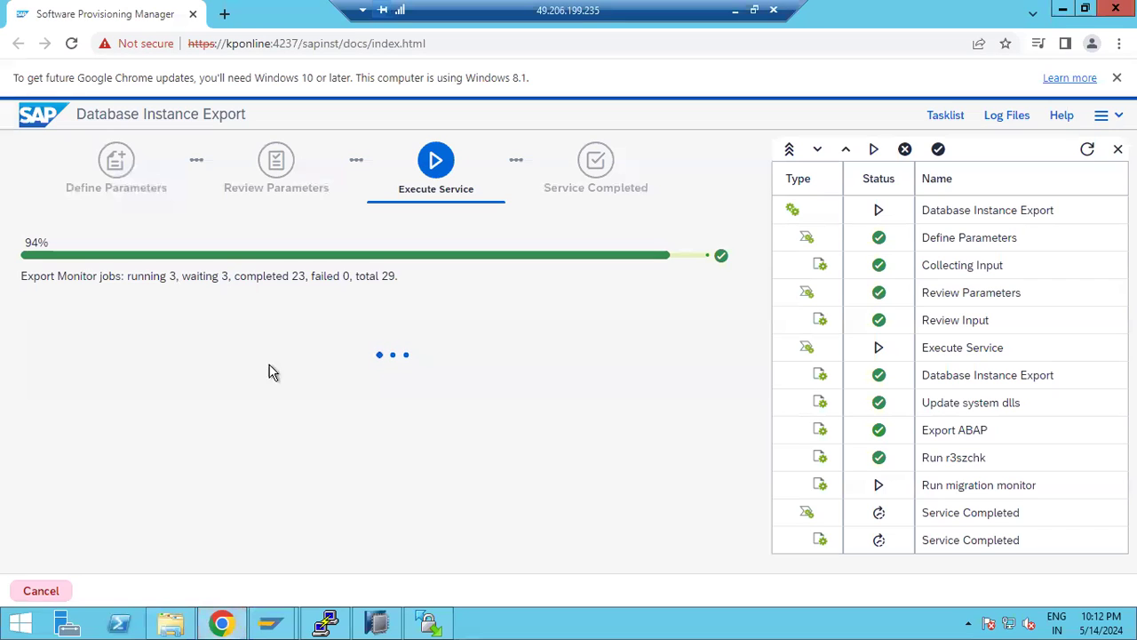
# - Highlight the export job counts showing 23 of 29 completed, then return to HANA Studio
pyautogui.moveTo(87, 278); pyautogui.dragTo(313, 278)
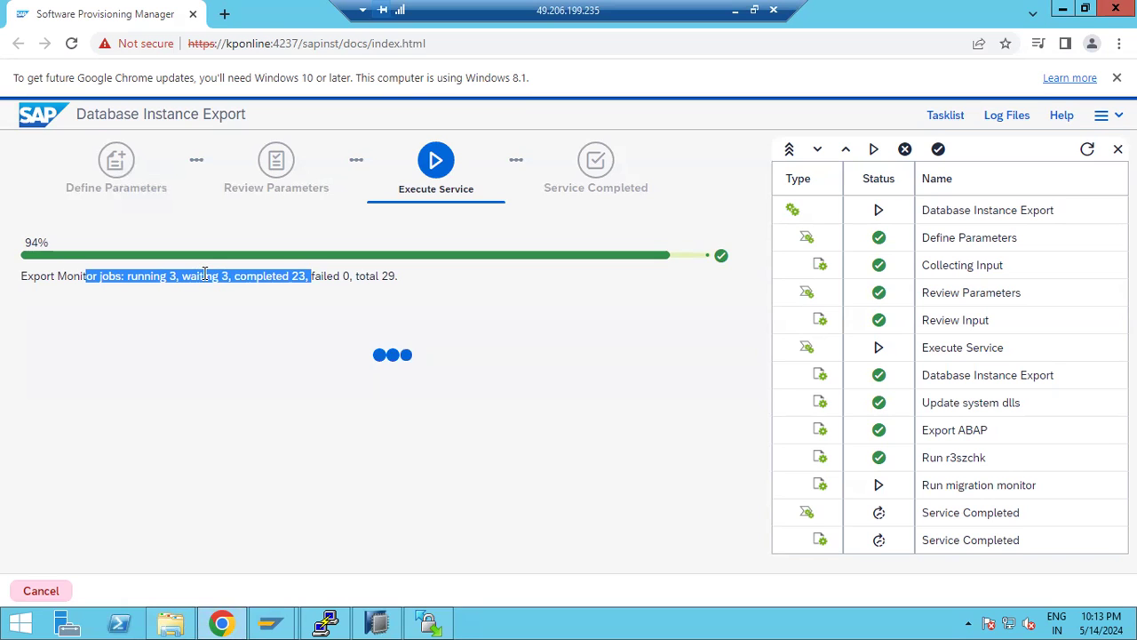
pyautogui.click(233, 624)
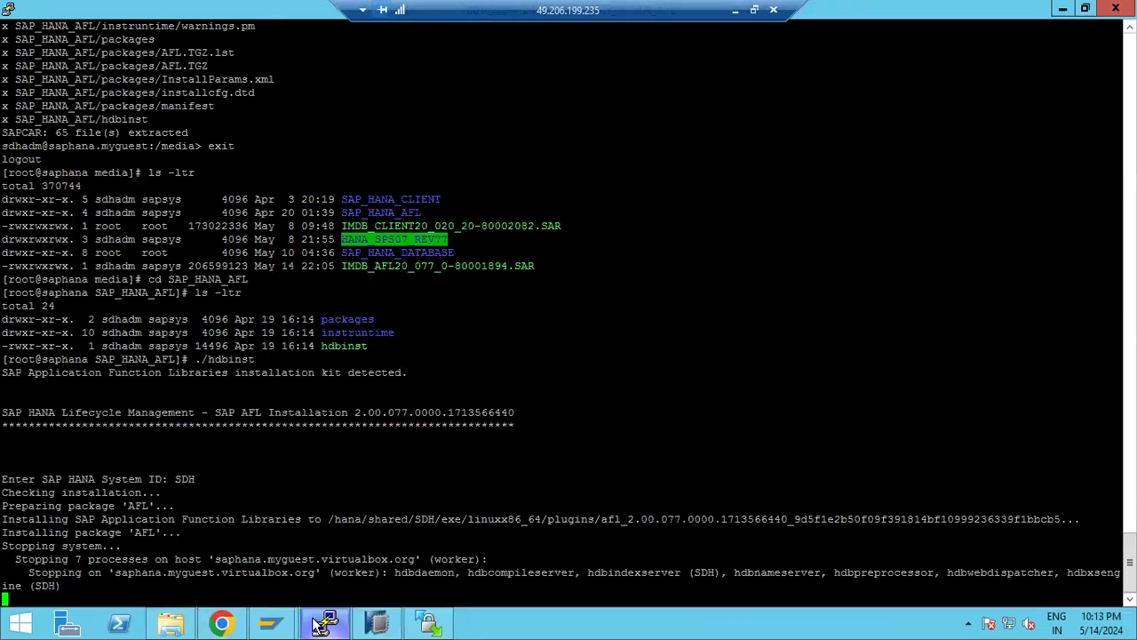
# - Check PuTTY's AFL install output showing the system stopping, then reselect SYSTEMDB@SDH in HANA Studio
pyautogui.click(325, 622)
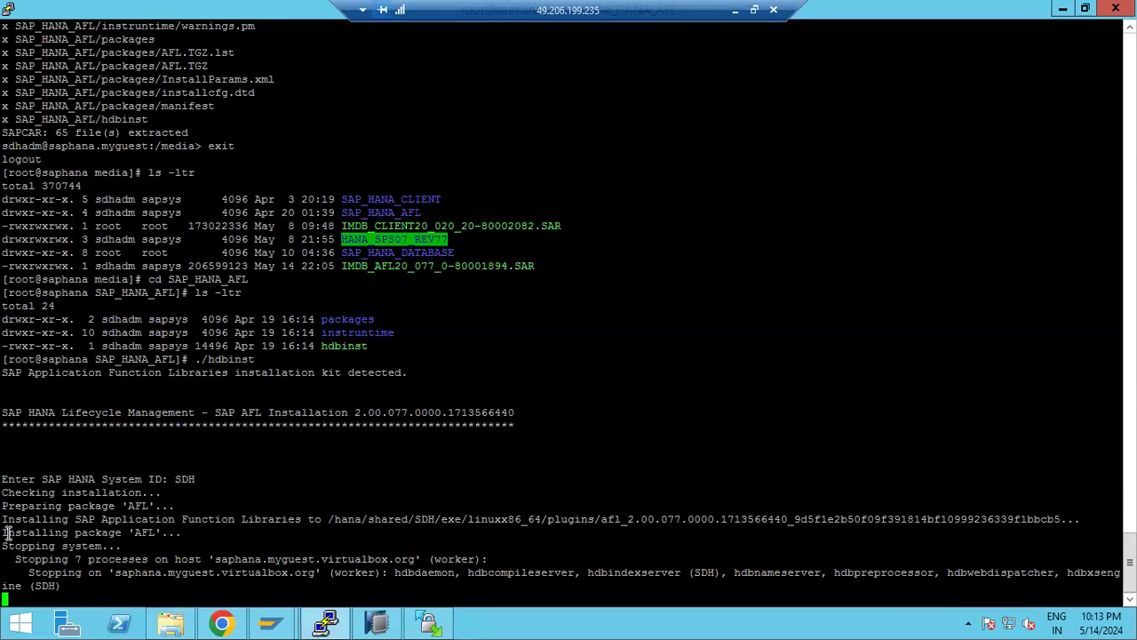
pyautogui.moveTo(3, 519); pyautogui.dragTo(189, 536)
pyautogui.moveTo(36, 546); pyautogui.dragTo(213, 591)
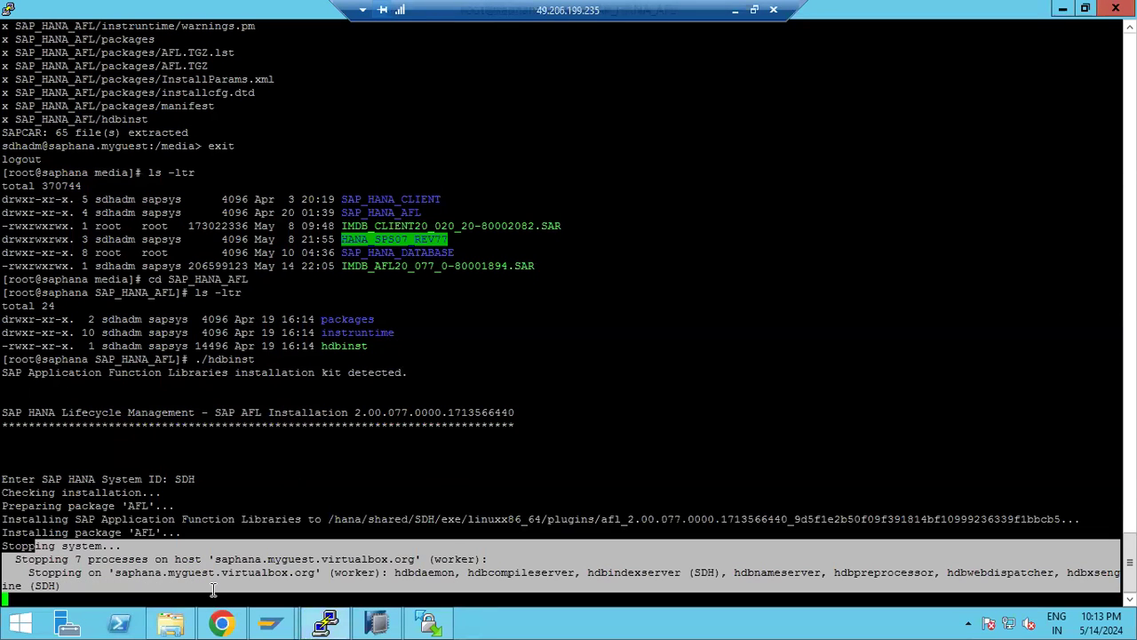
pyautogui.click(377, 622)
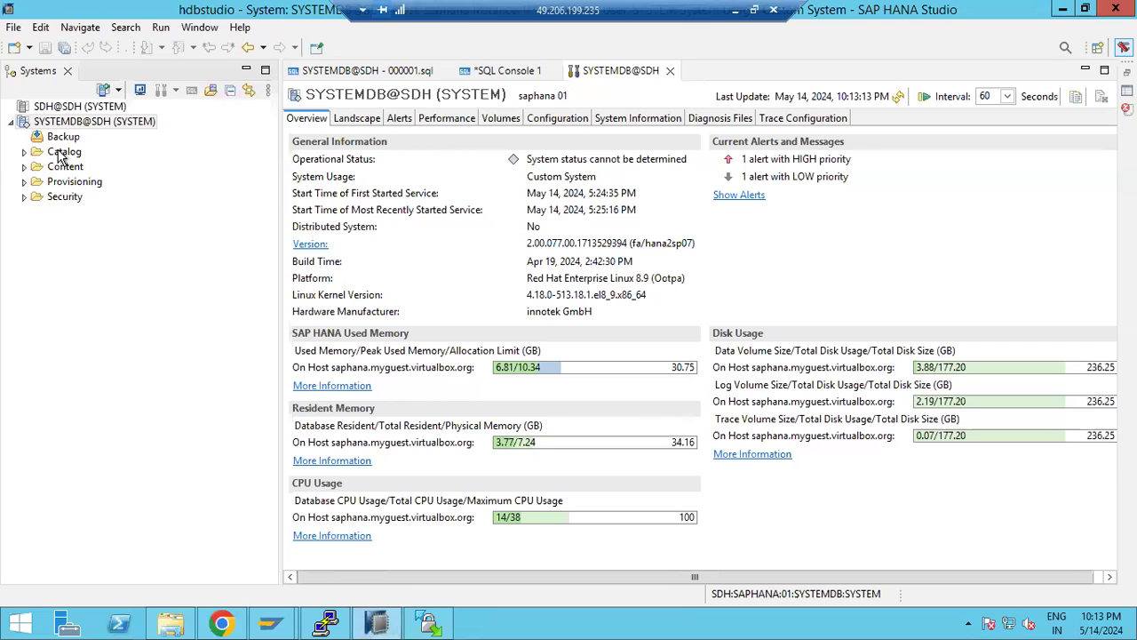
pyautogui.click(71, 122)
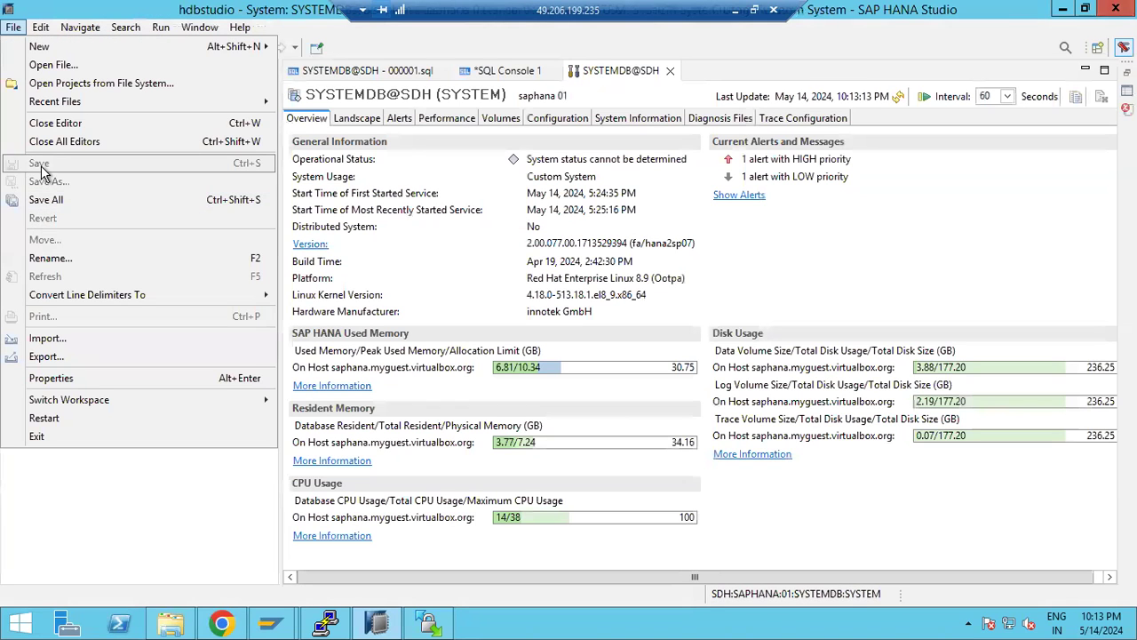
# - Open the SAP HANA Content 'Data from Local File' import wizard
pyautogui.click(39, 338)
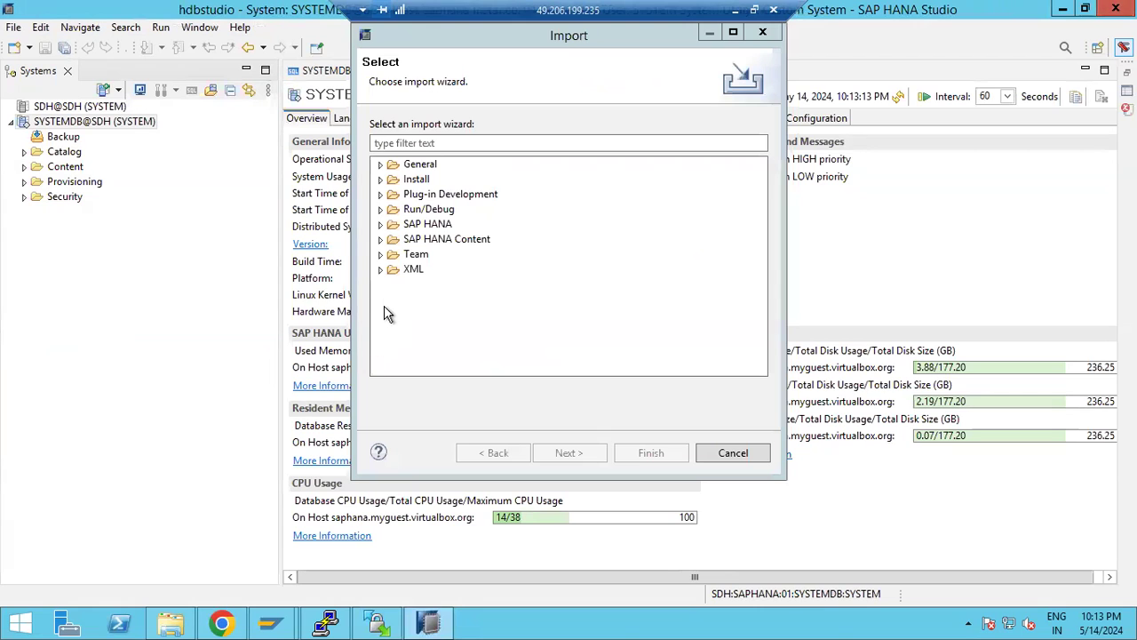
pyautogui.click(381, 224)
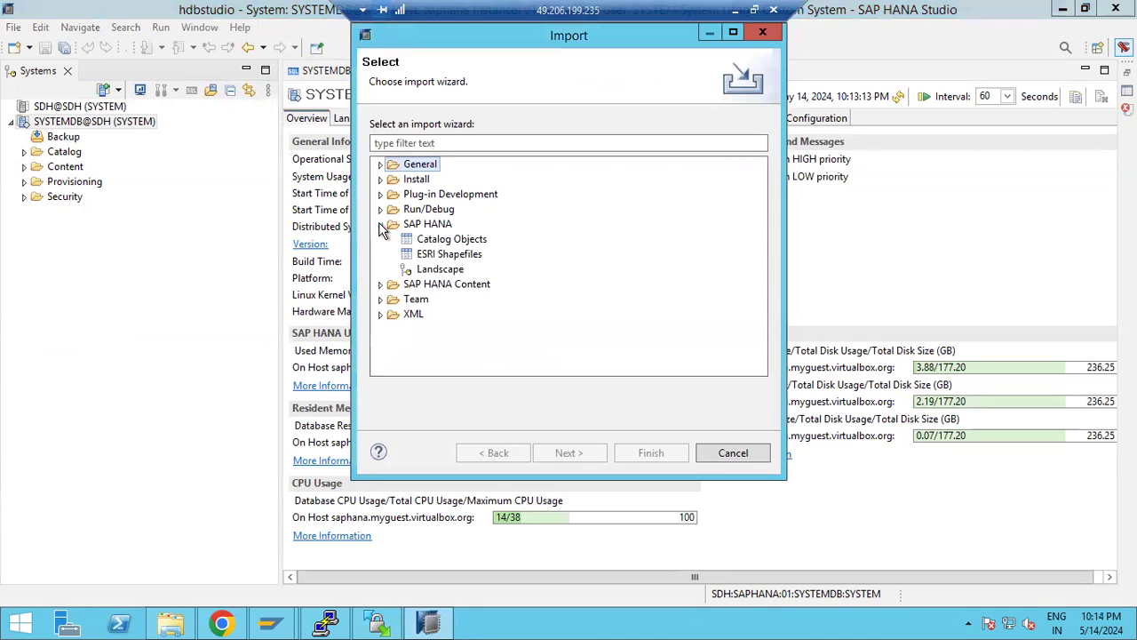
pyautogui.click(382, 284)
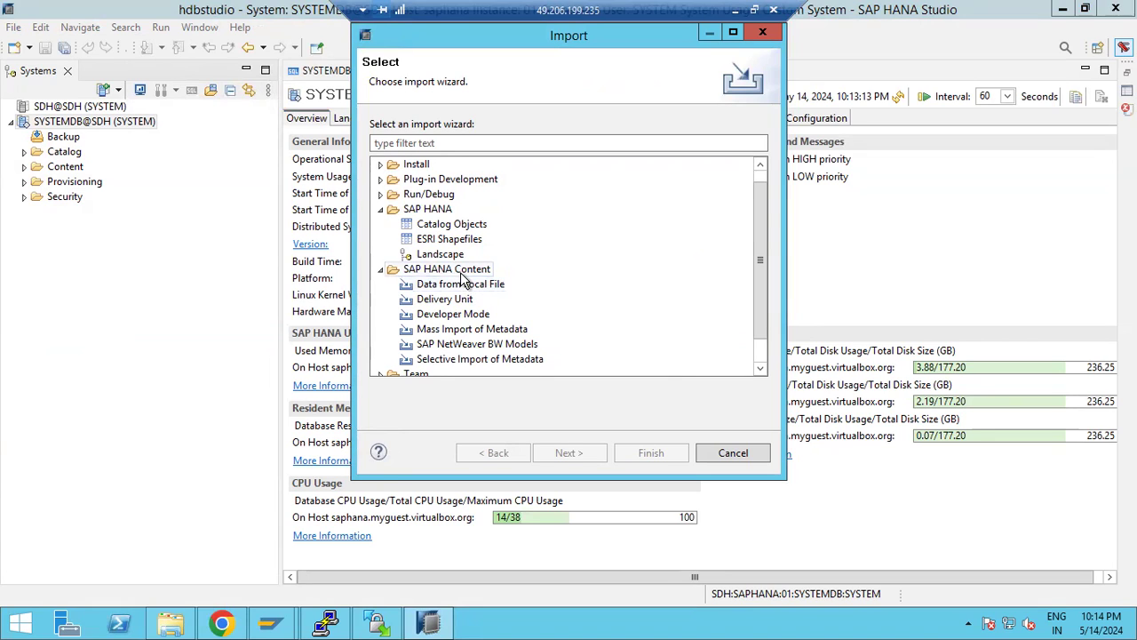
pyautogui.click(464, 285)
pyautogui.doubleClick(462, 288)
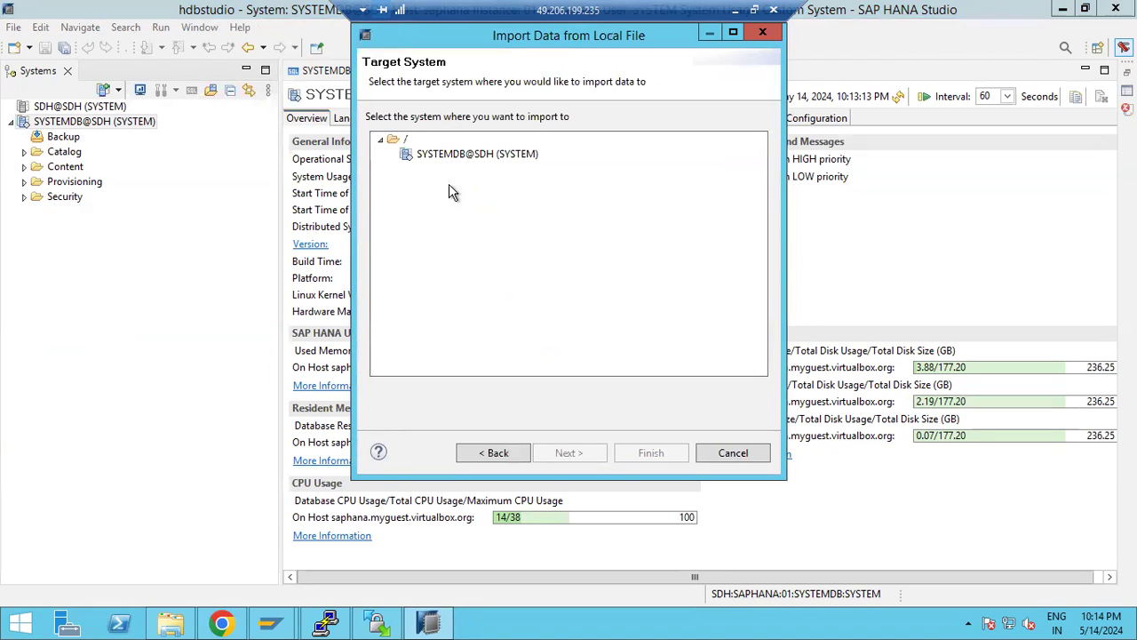
# - Choose SYSTEMDB@SDH as the import target, continue, and return to PuTTY
pyautogui.click(452, 154)
pyautogui.click(560, 452)
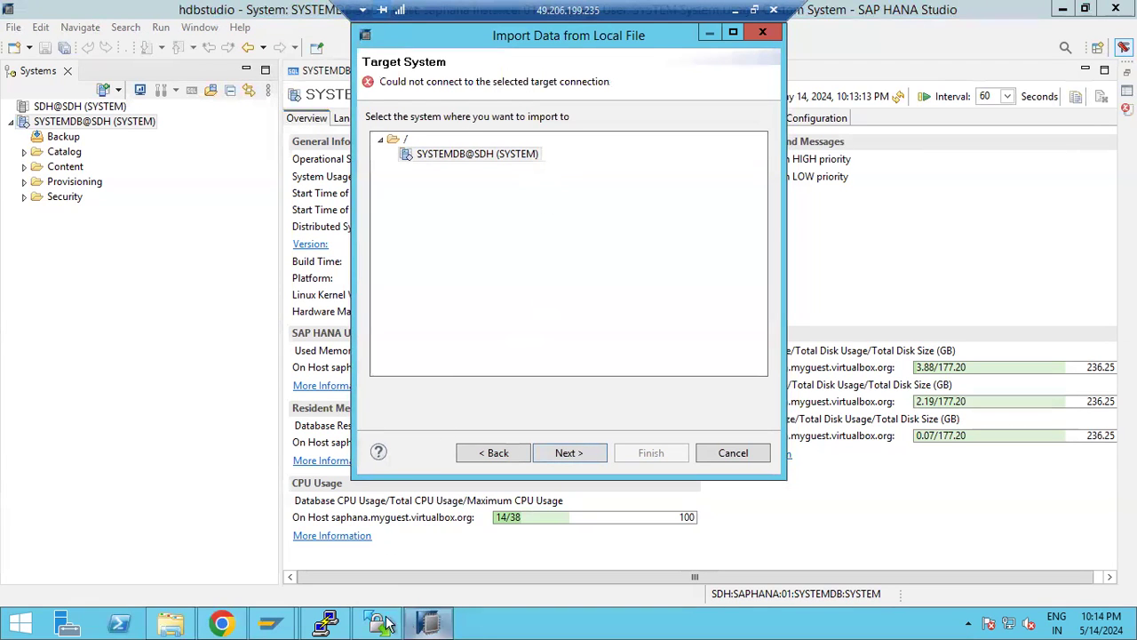
pyautogui.click(325, 622)
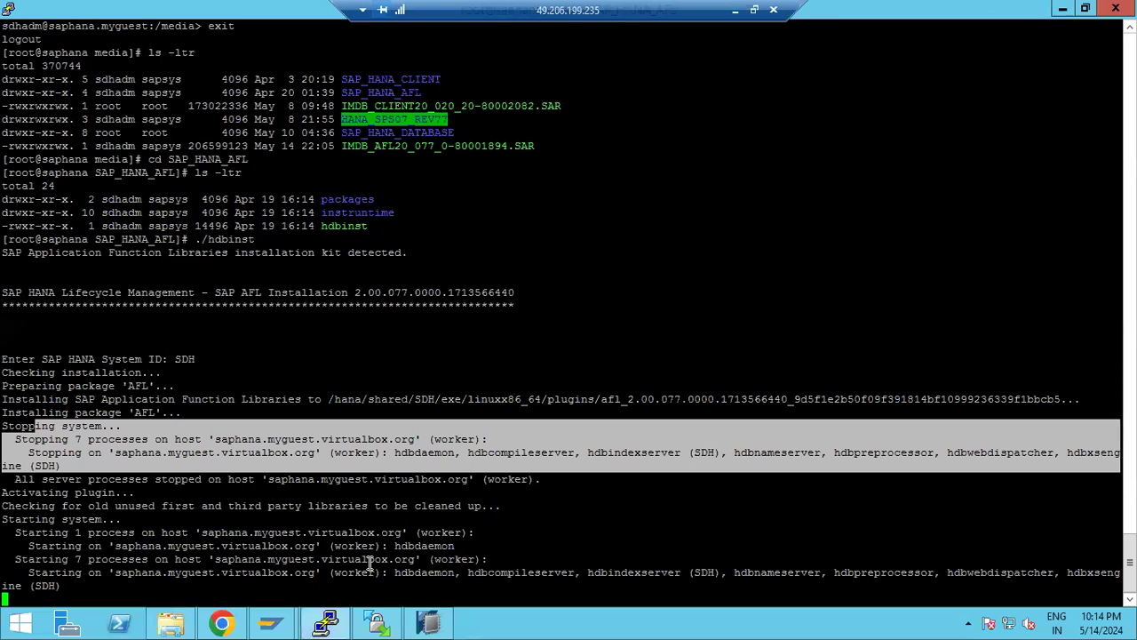
# - Inspect the SDH process startup output in the PuTTY terminal, then clear the selection
pyautogui.moveTo(295, 560); pyautogui.dragTo(369, 562)
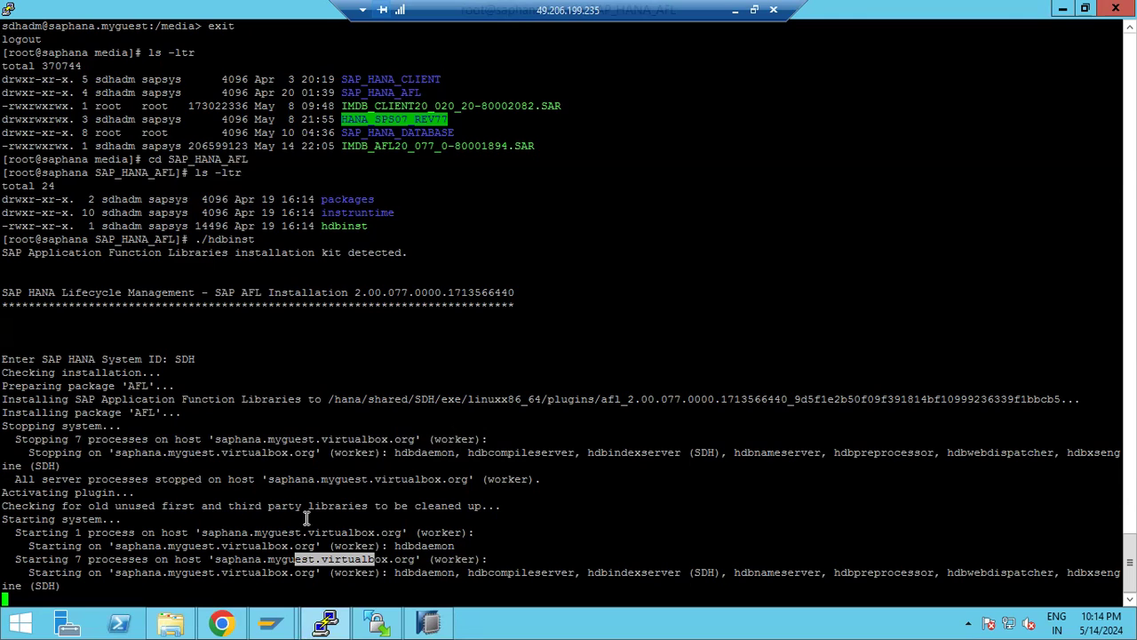
pyautogui.click(392, 507)
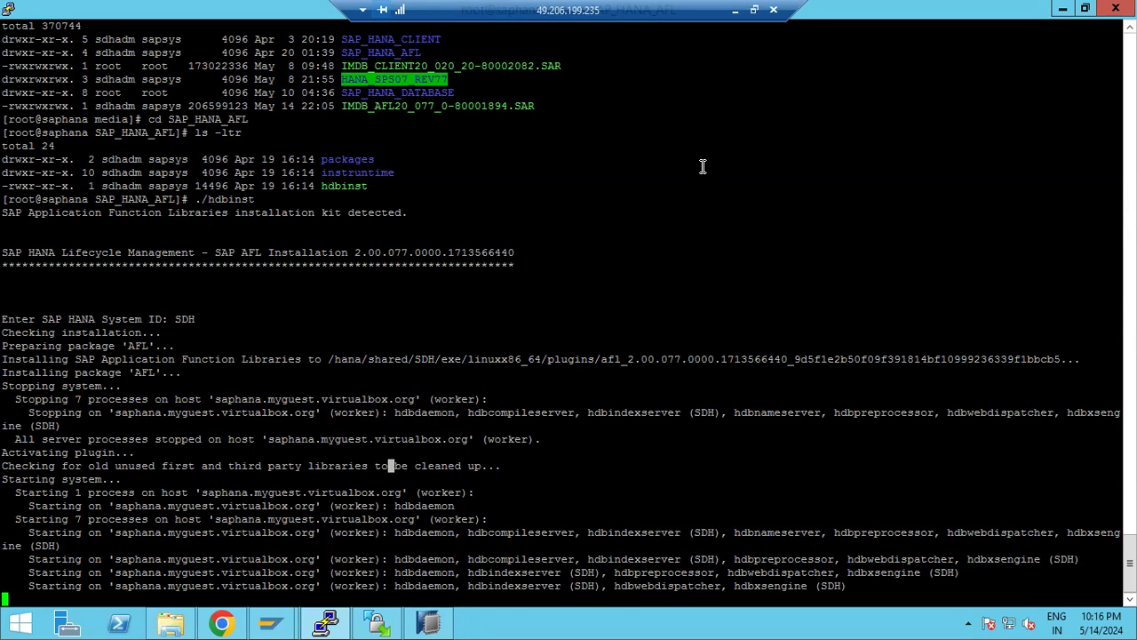
# - Back in SAP HANA Studio, retry the import target page, then cancel the wizard
pyautogui.click(428, 623)
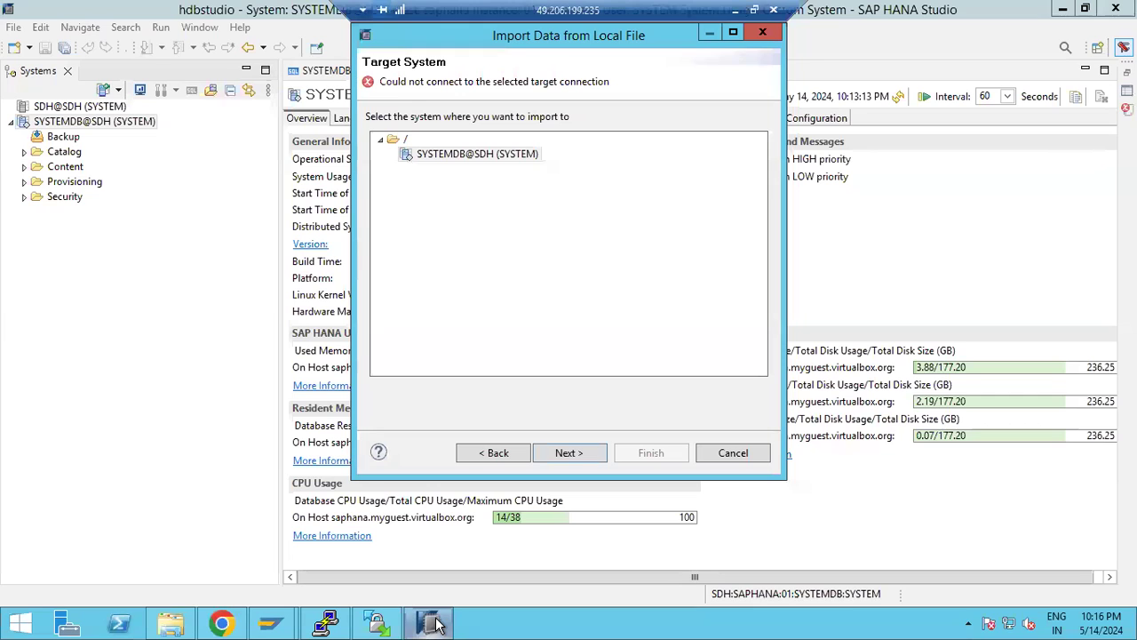
pyautogui.click(471, 455)
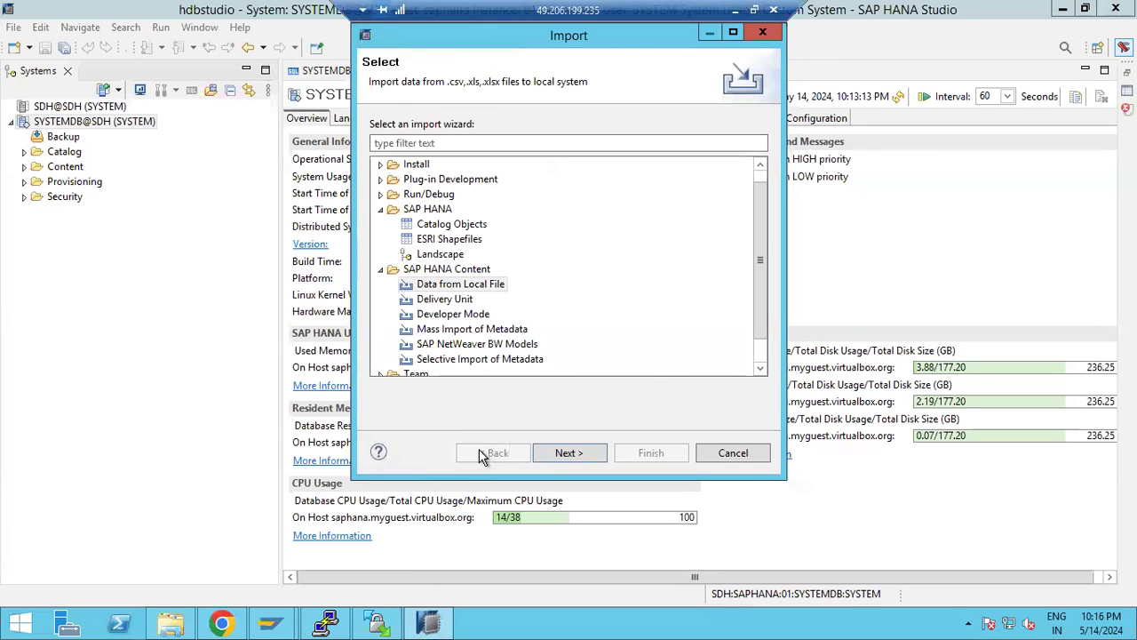
pyautogui.click(545, 453)
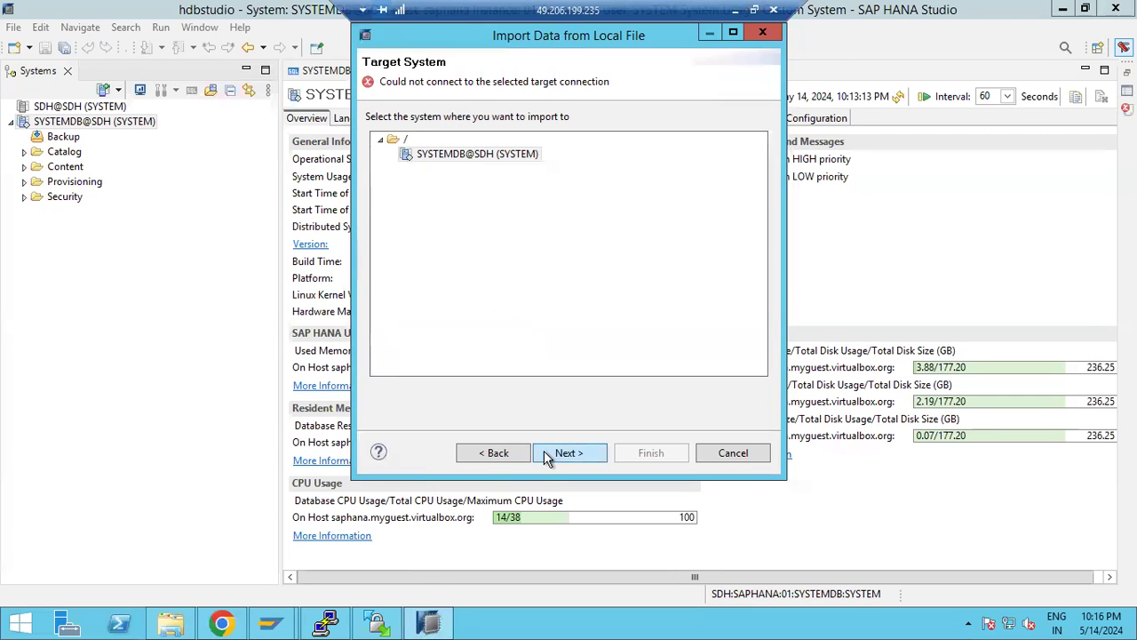
pyautogui.click(516, 454)
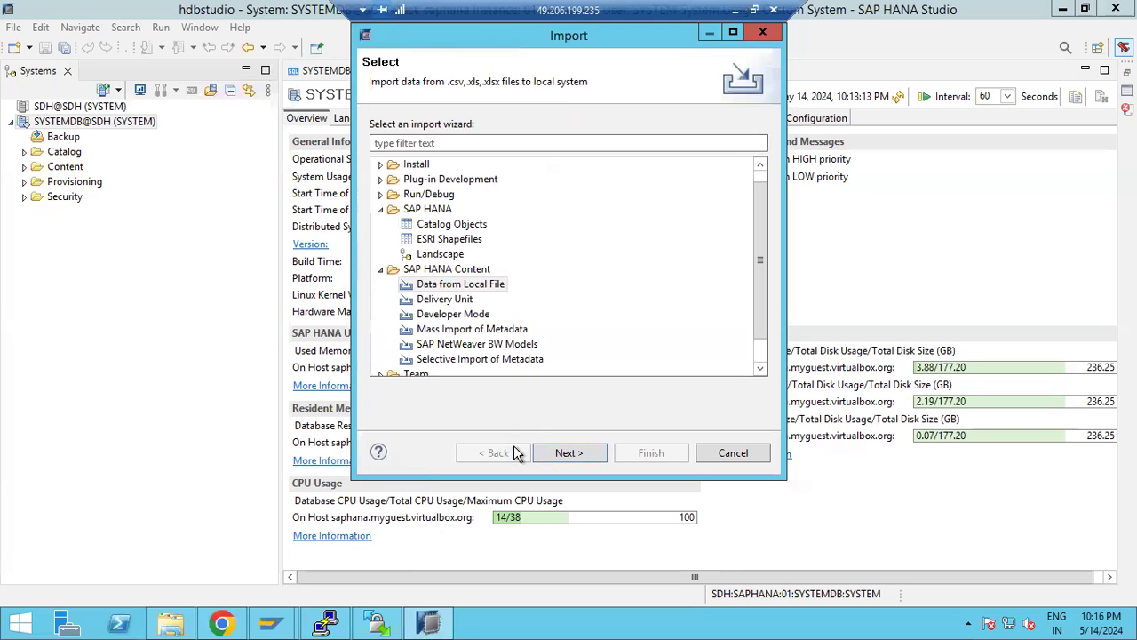
pyautogui.click(742, 448)
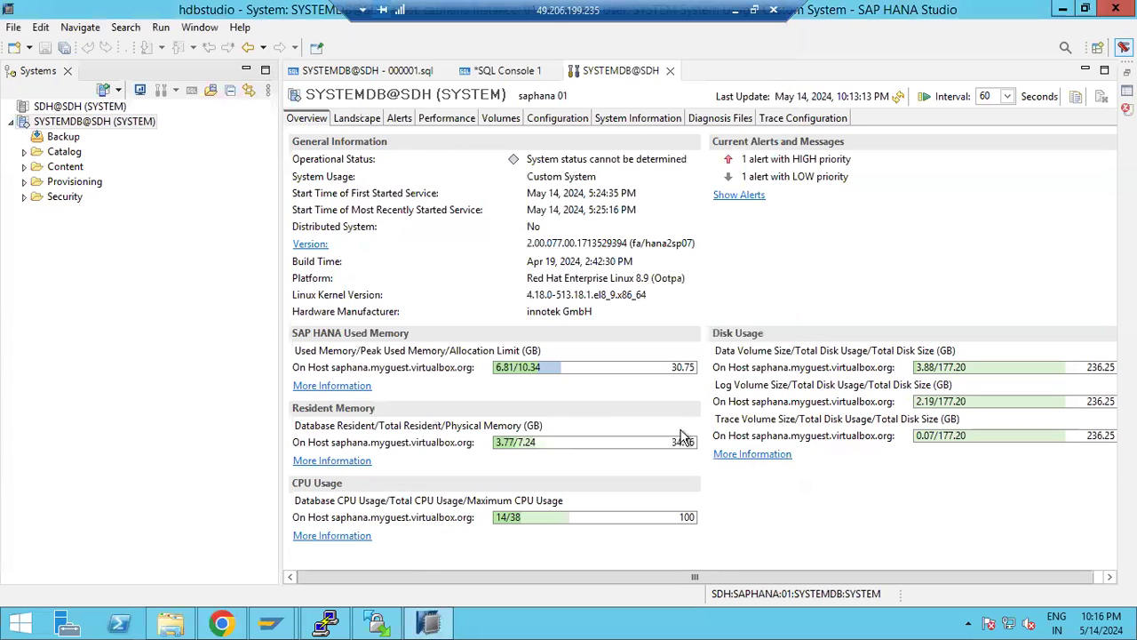
# - Refresh the SYSTEMDB@SDH overview and check the AFL startup progress in PuTTY
pyautogui.click(62, 125)
pyautogui.doubleClick(63, 124)
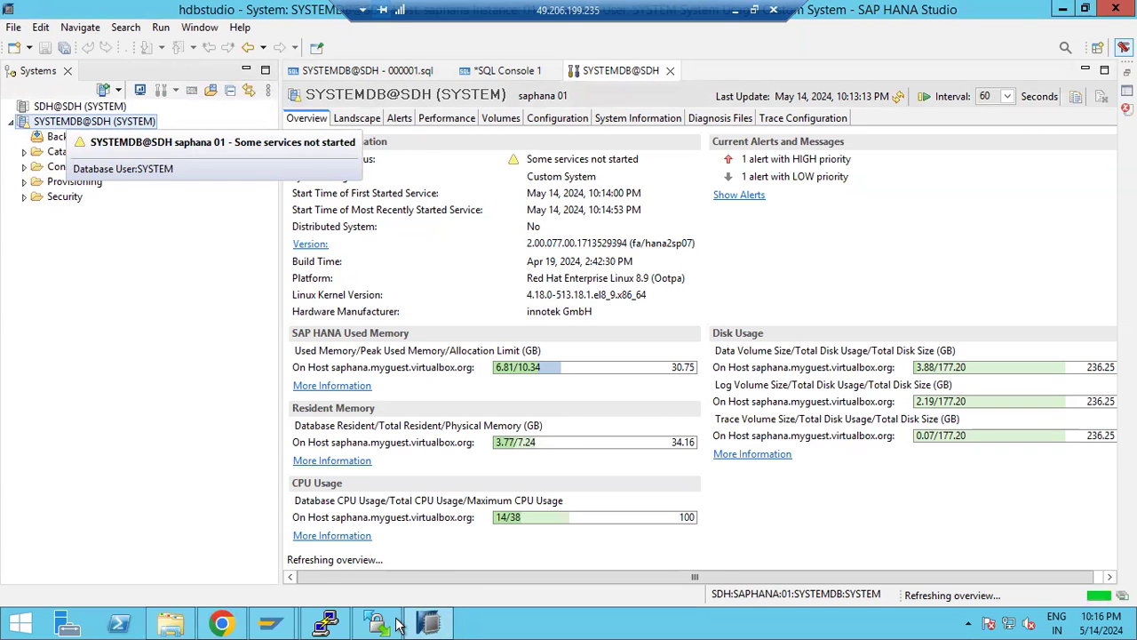
pyautogui.click(424, 622)
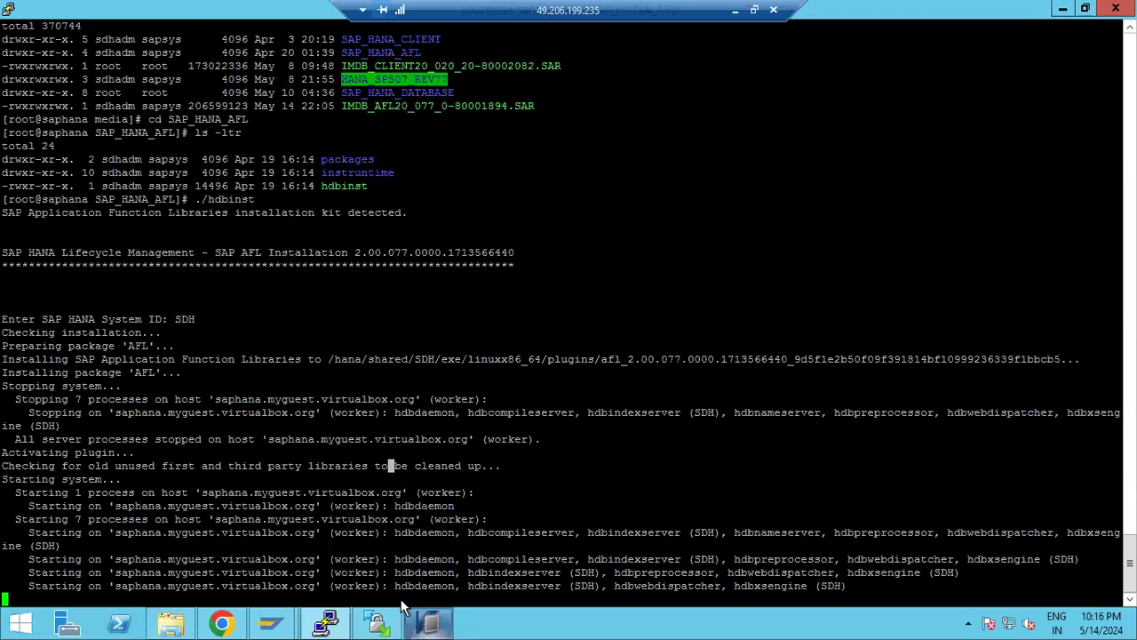
pyautogui.moveTo(352, 582); pyautogui.dragTo(662, 579)
pyautogui.click(662, 579)
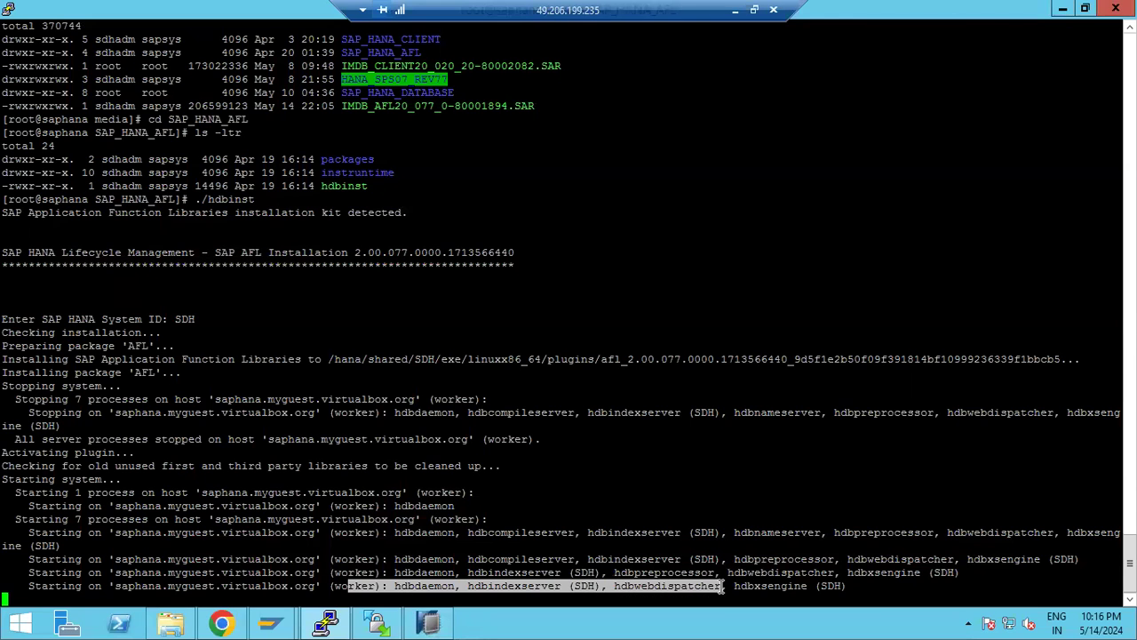
pyautogui.click(429, 622)
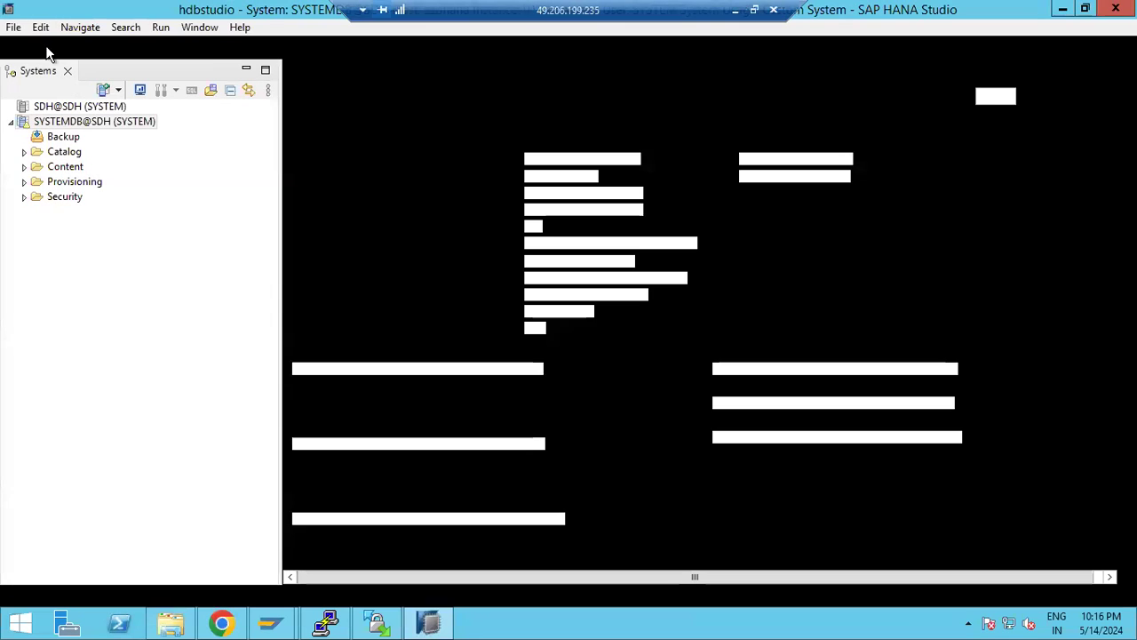
# - Start a new 'Data from Local File' import from File > Import, targeting SYSTEMDB@SDH
pyautogui.click(12, 27)
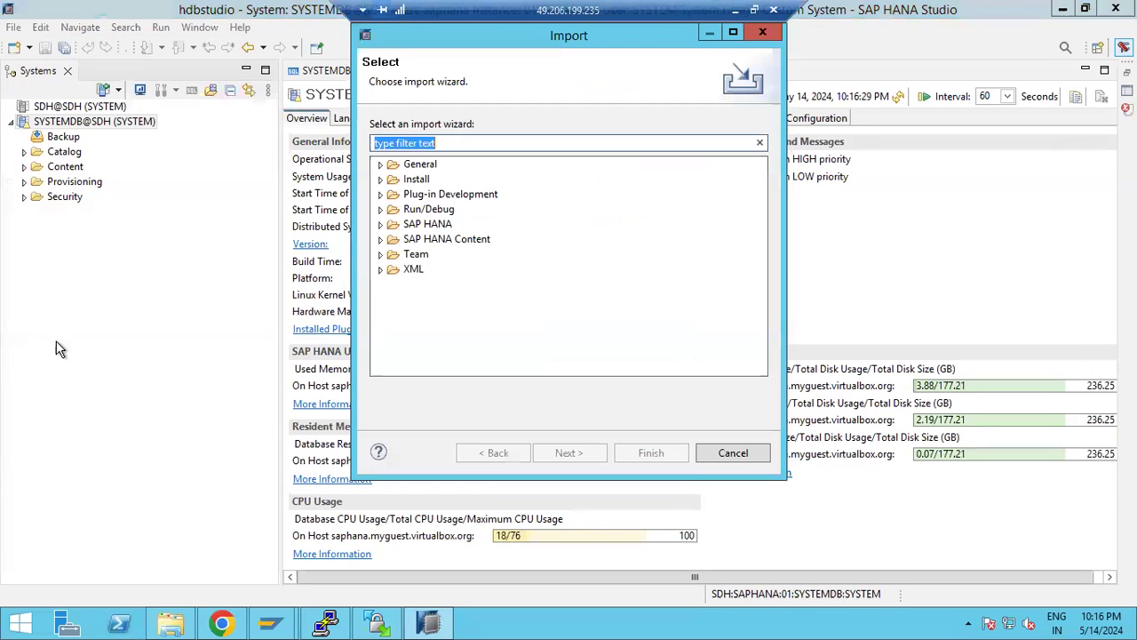
pyautogui.click(392, 241)
pyautogui.click(380, 239)
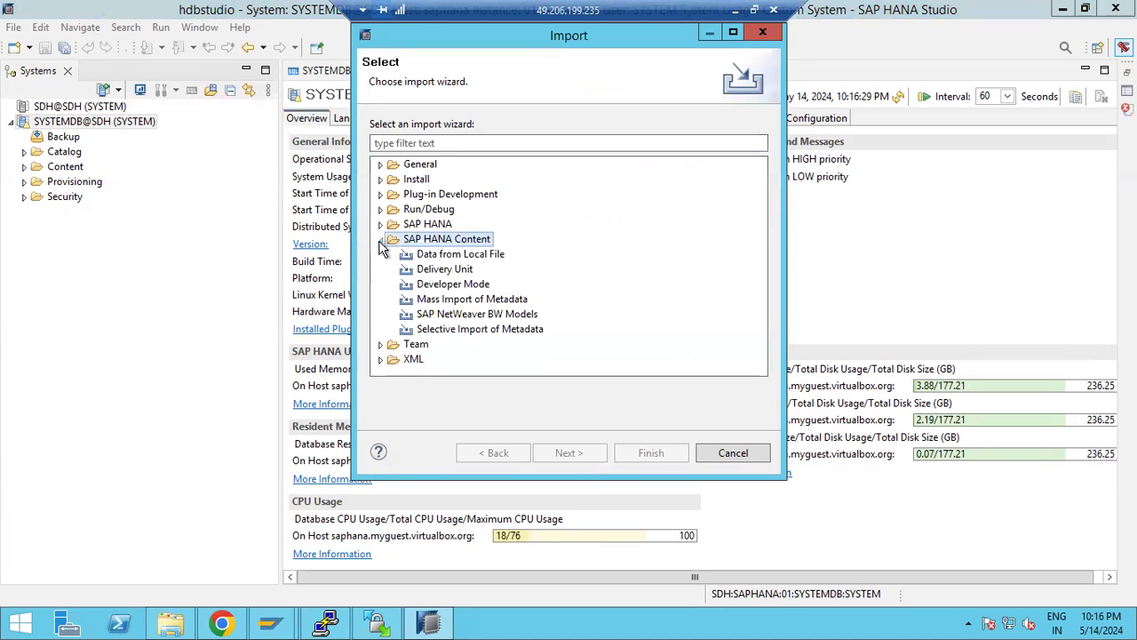
pyautogui.doubleClick(407, 255)
pyautogui.click(425, 154)
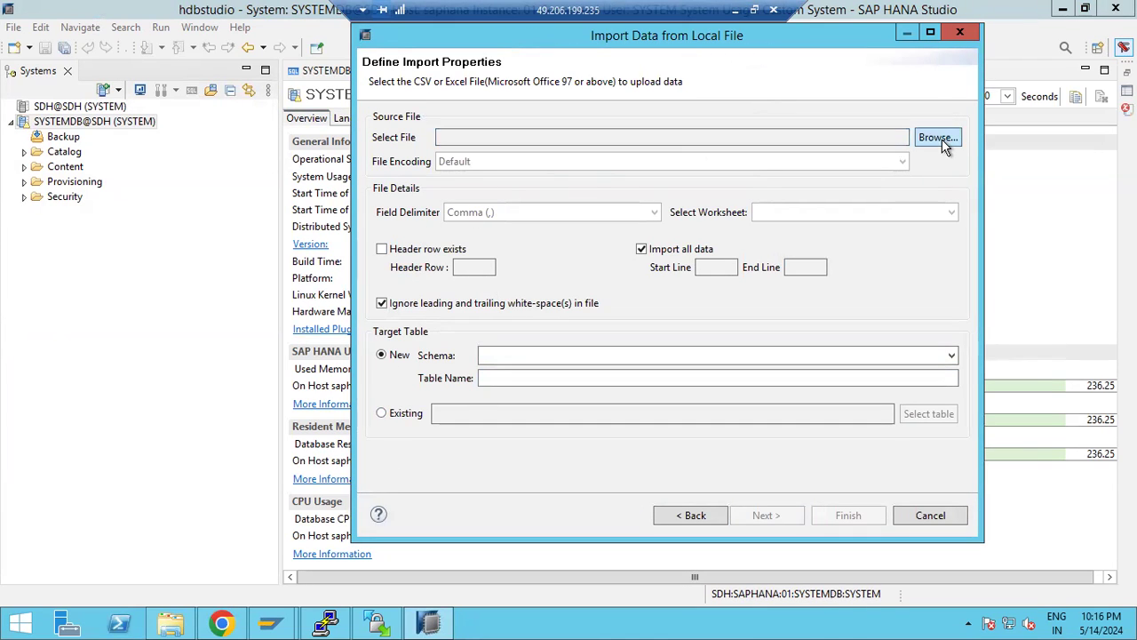
# - Browse for the source file, opening the file picker at This PC
pyautogui.click(942, 139)
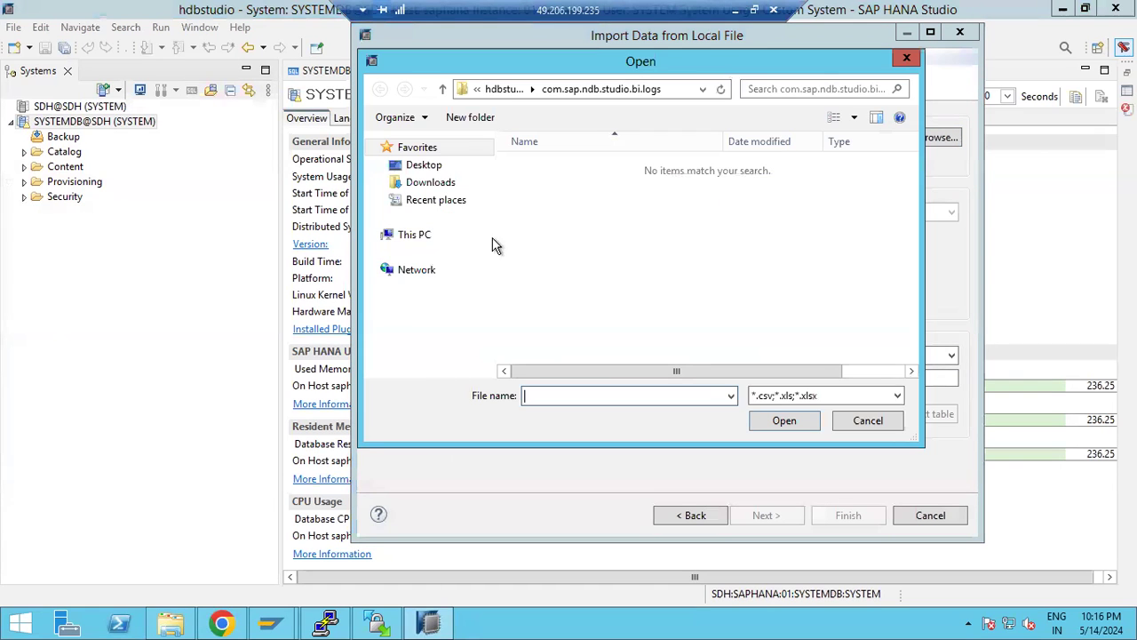
pyautogui.click(406, 238)
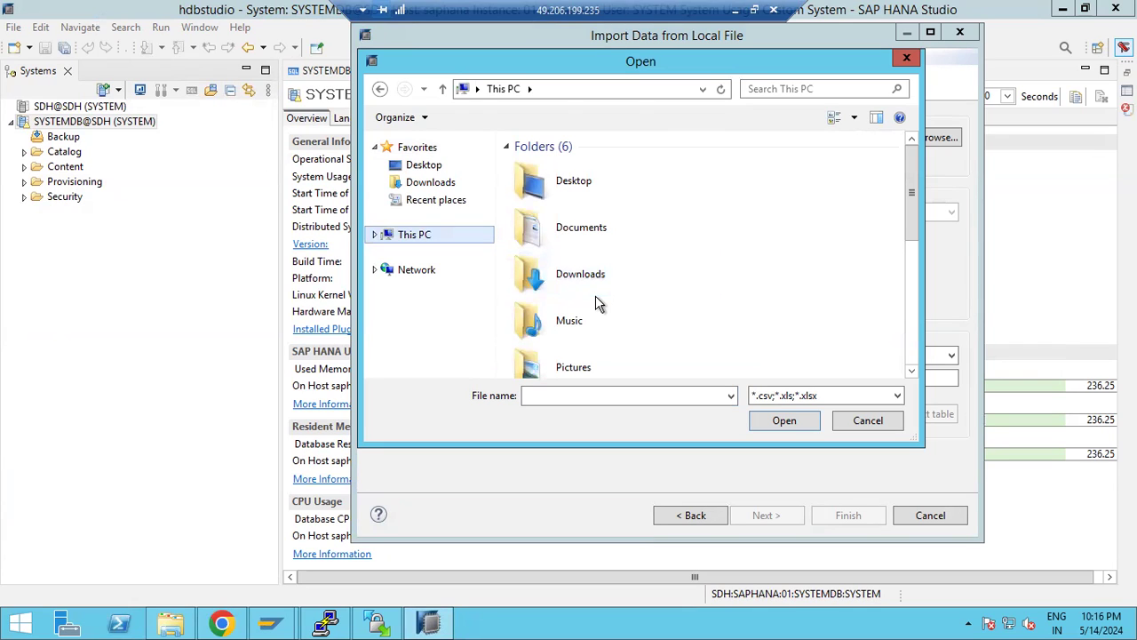
pyautogui.click(915, 313)
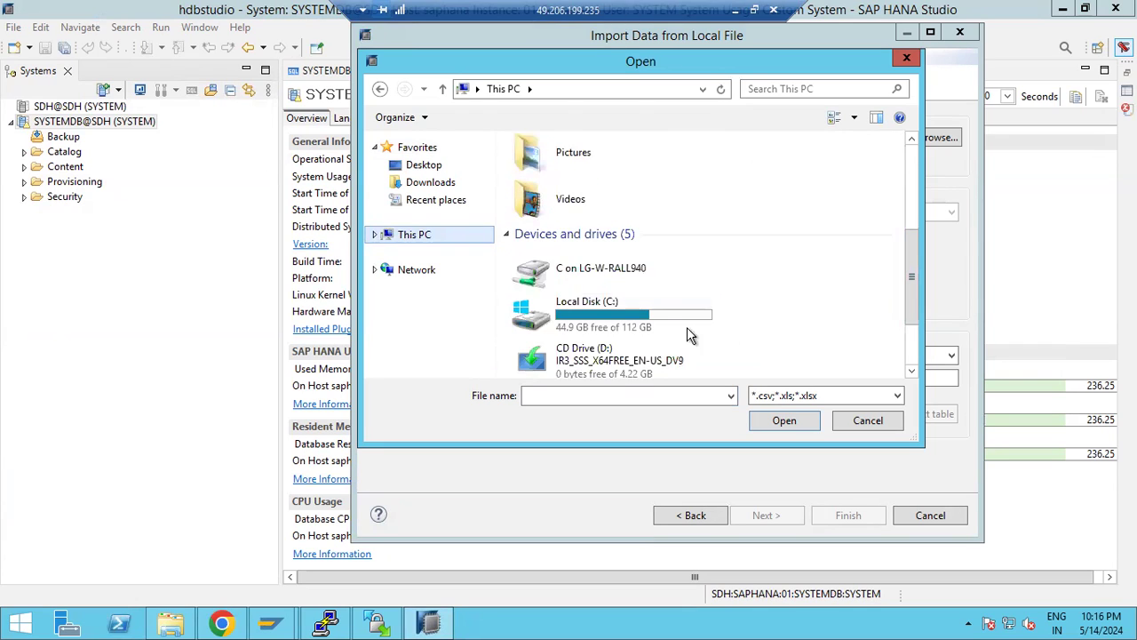
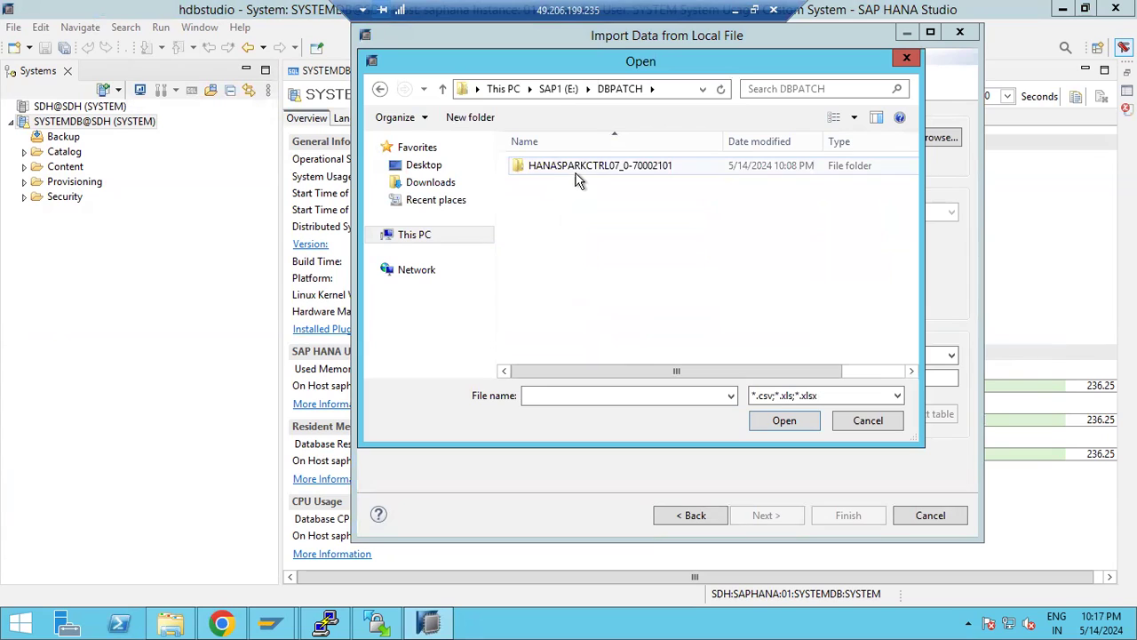
# - Cancel the file picker at the HANASPARKCTRL07_0-70002101 folder and step back to the import type choice
pyautogui.click(580, 177)
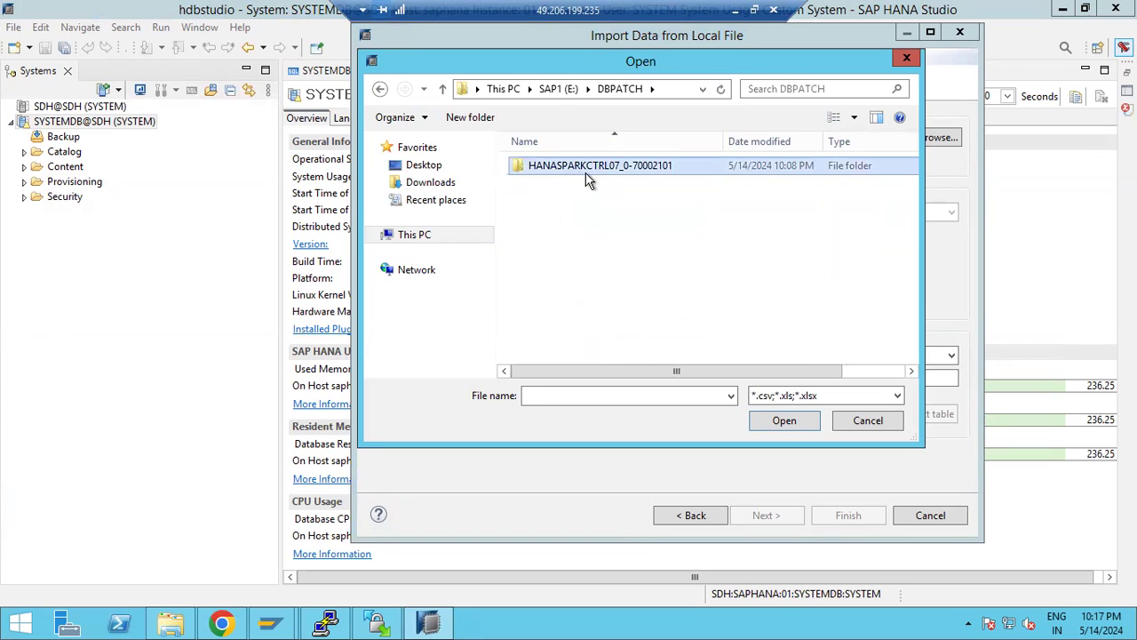
pyautogui.click(778, 423)
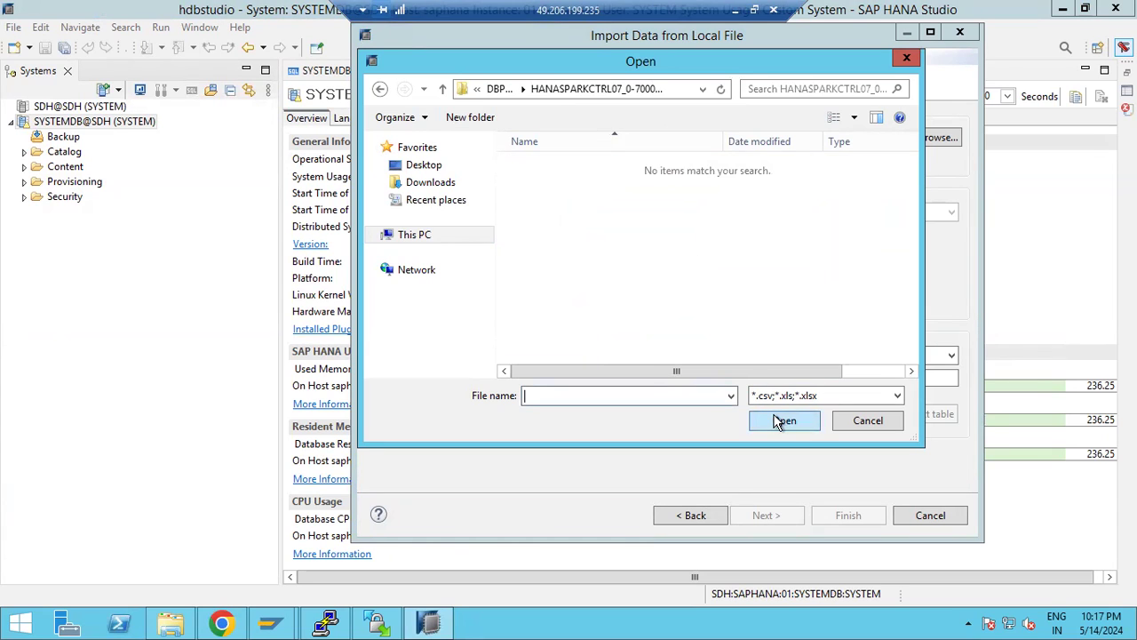
pyautogui.click(867, 423)
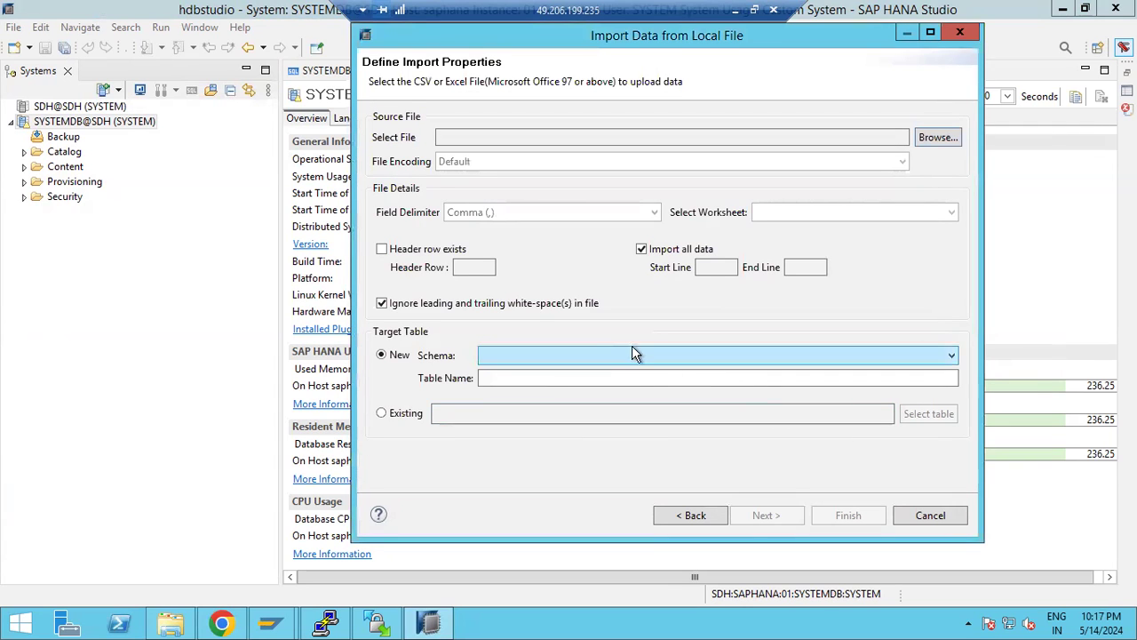
pyautogui.click(701, 516)
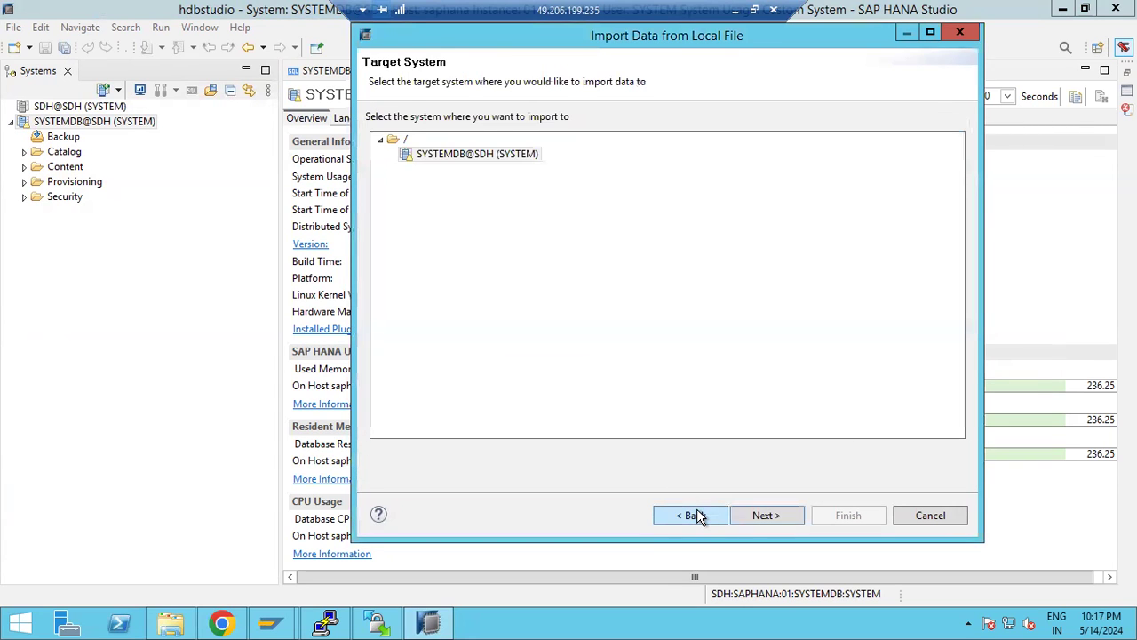
pyautogui.click(698, 515)
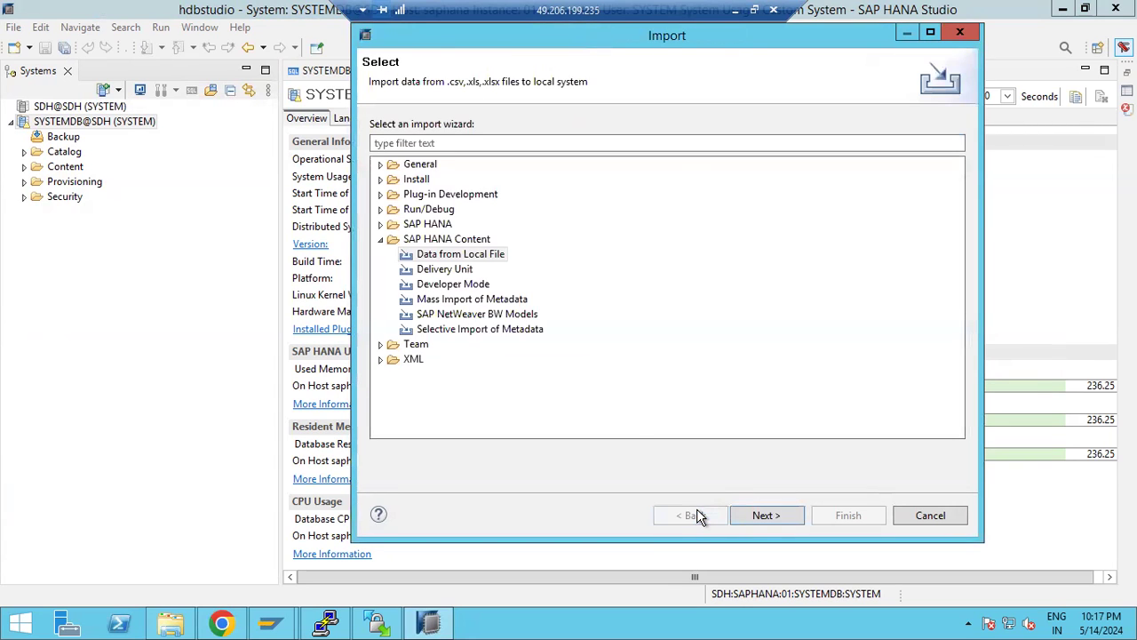
# - Choose import through Delivery Unit from the local client and browse This PC for the file
pyautogui.doubleClick(438, 271)
pyautogui.click(757, 516)
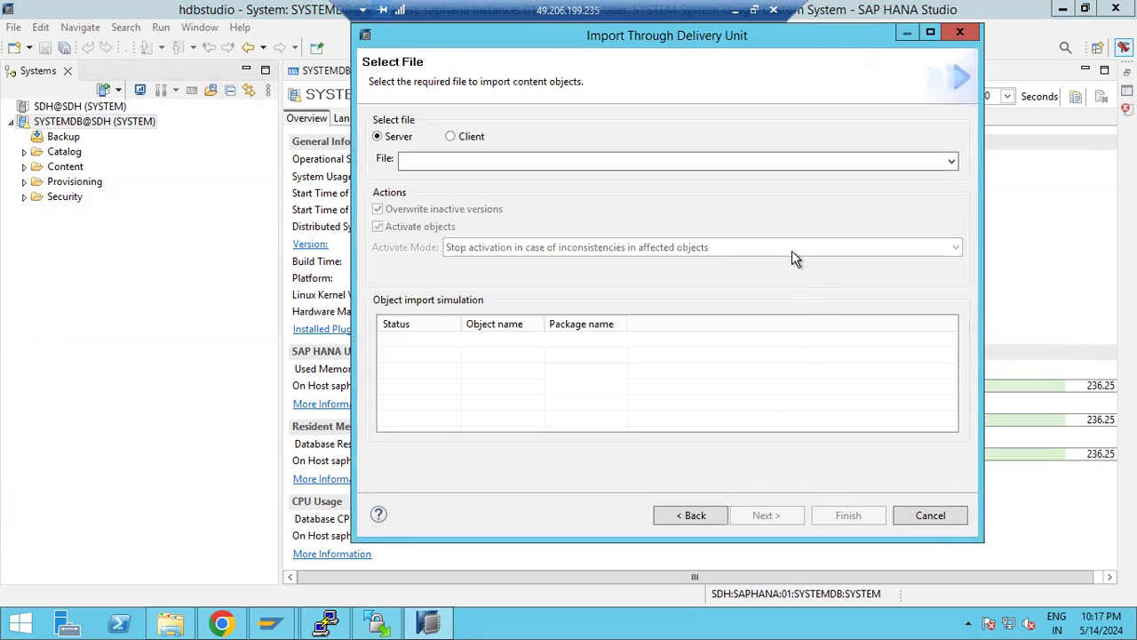
pyautogui.click(452, 137)
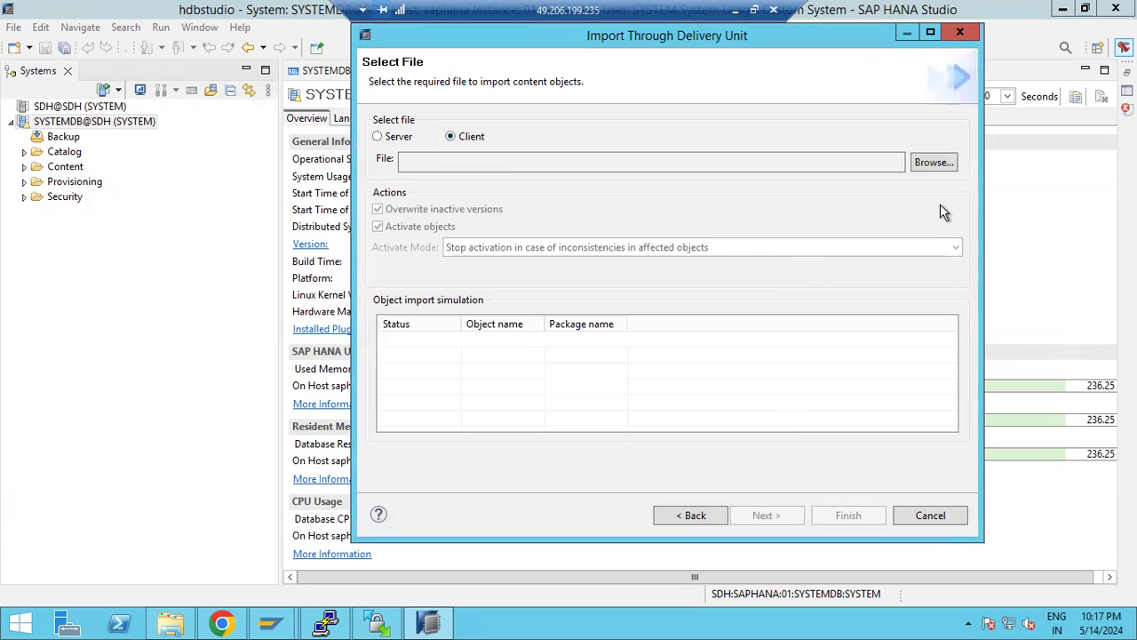
pyautogui.click(933, 163)
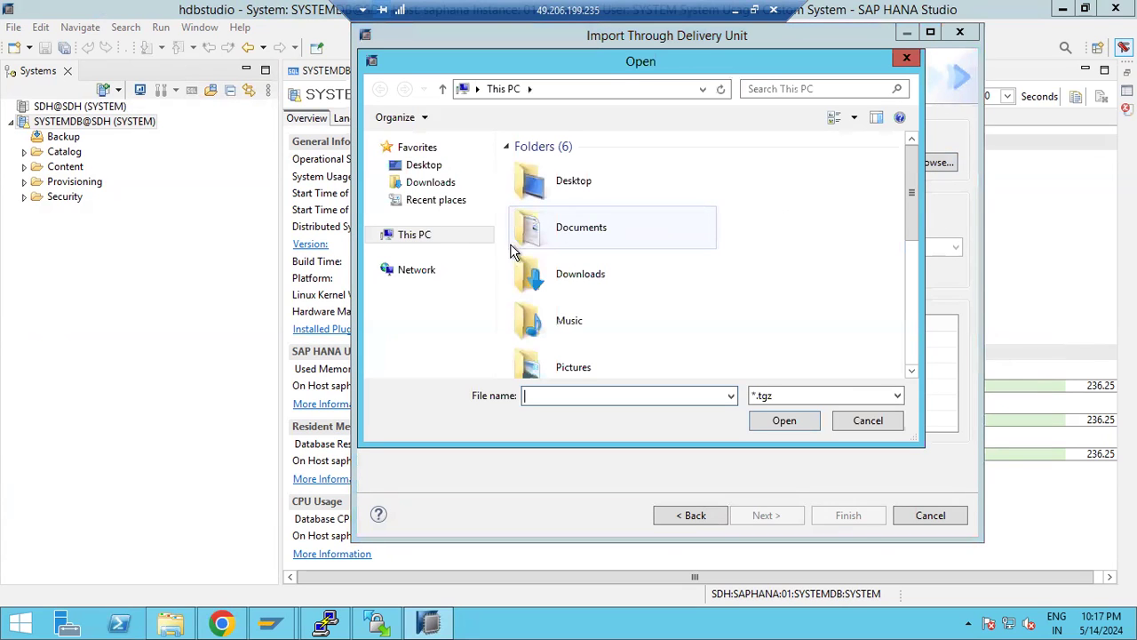
pyautogui.click(418, 238)
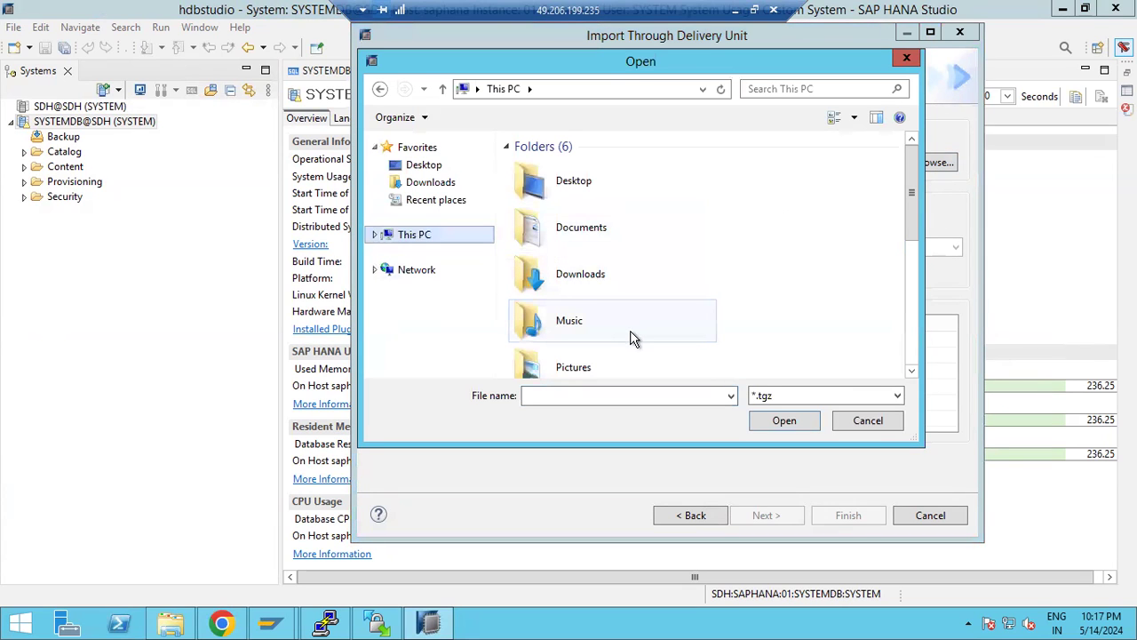
pyautogui.click(913, 323)
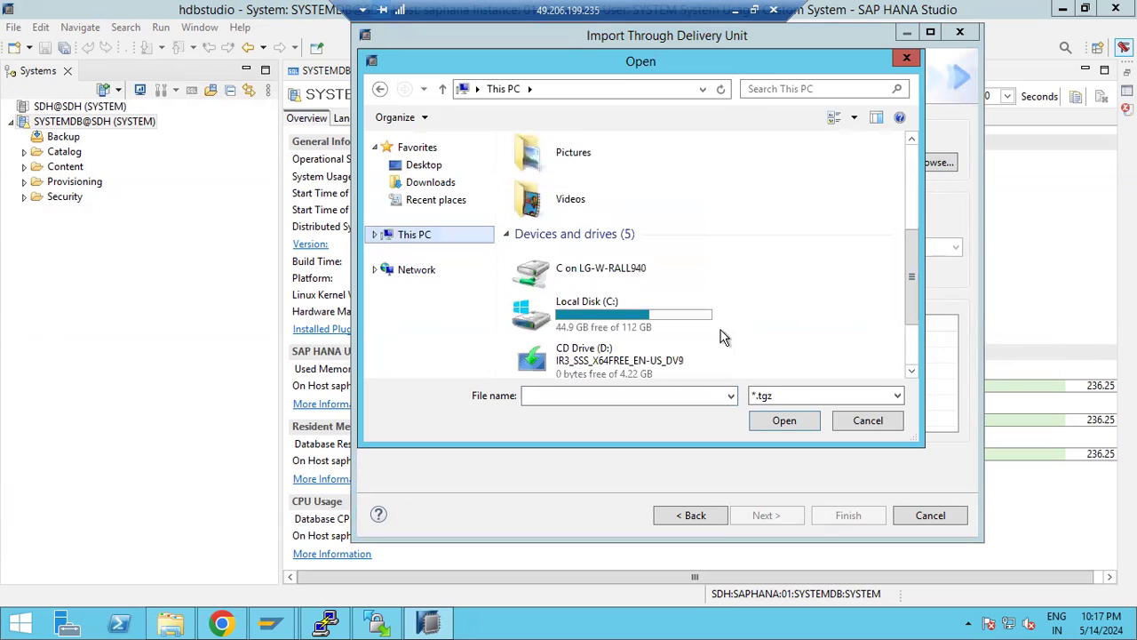
pyautogui.click(913, 351)
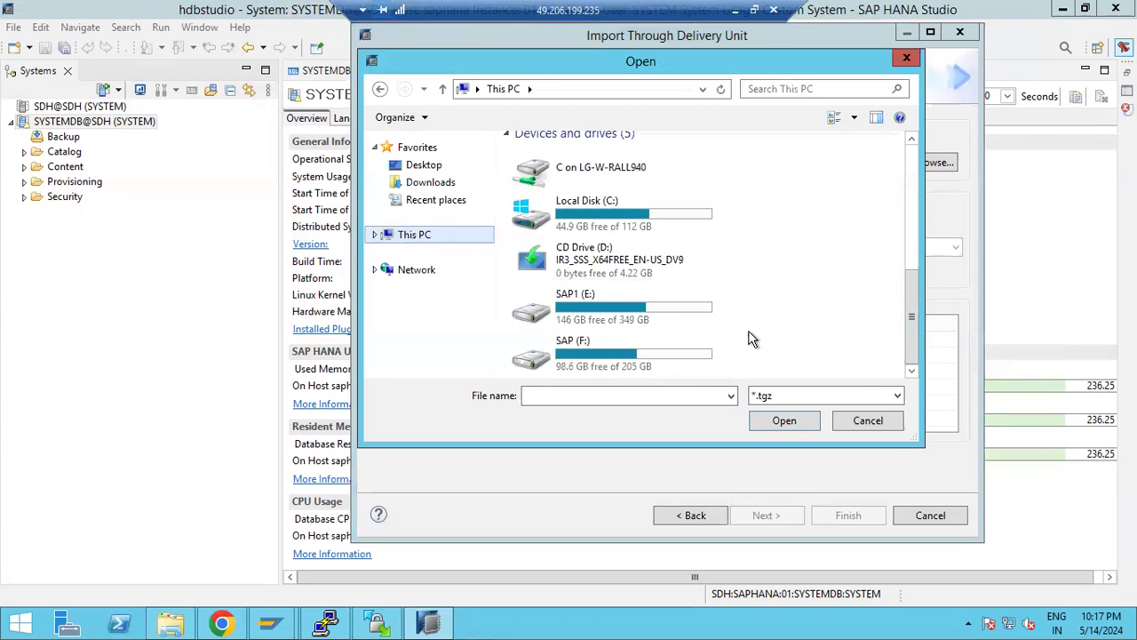
# - Open E:\DBPATCH\HANASPARKCTRL07_0-70002101, then cancel the file picker and the import wizard
pyautogui.doubleClick(635, 306)
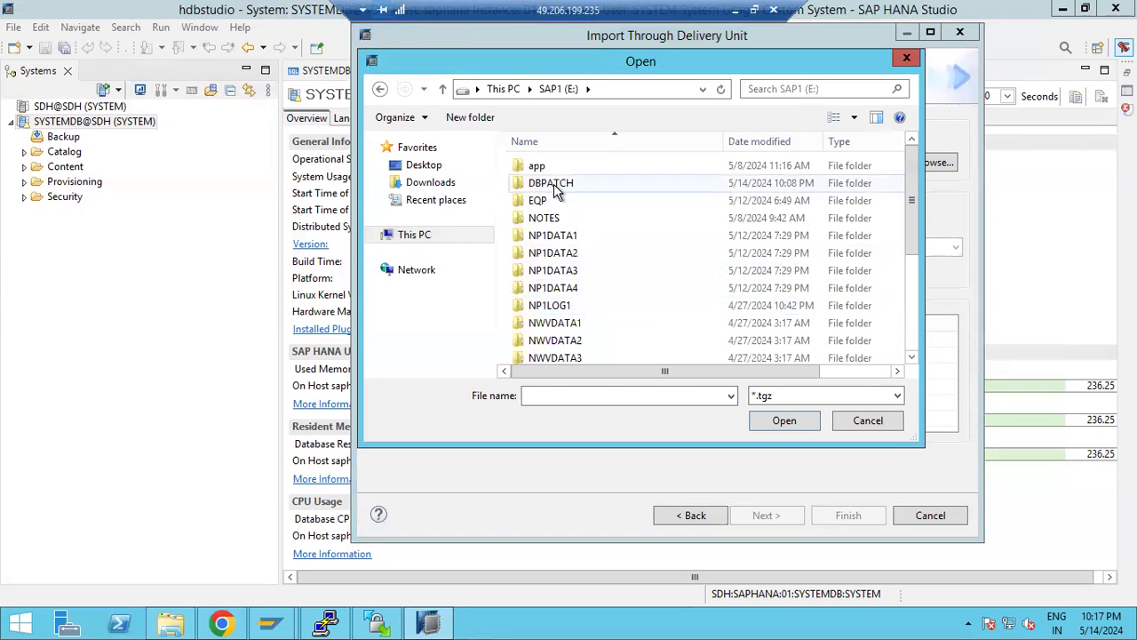
pyautogui.doubleClick(551, 183)
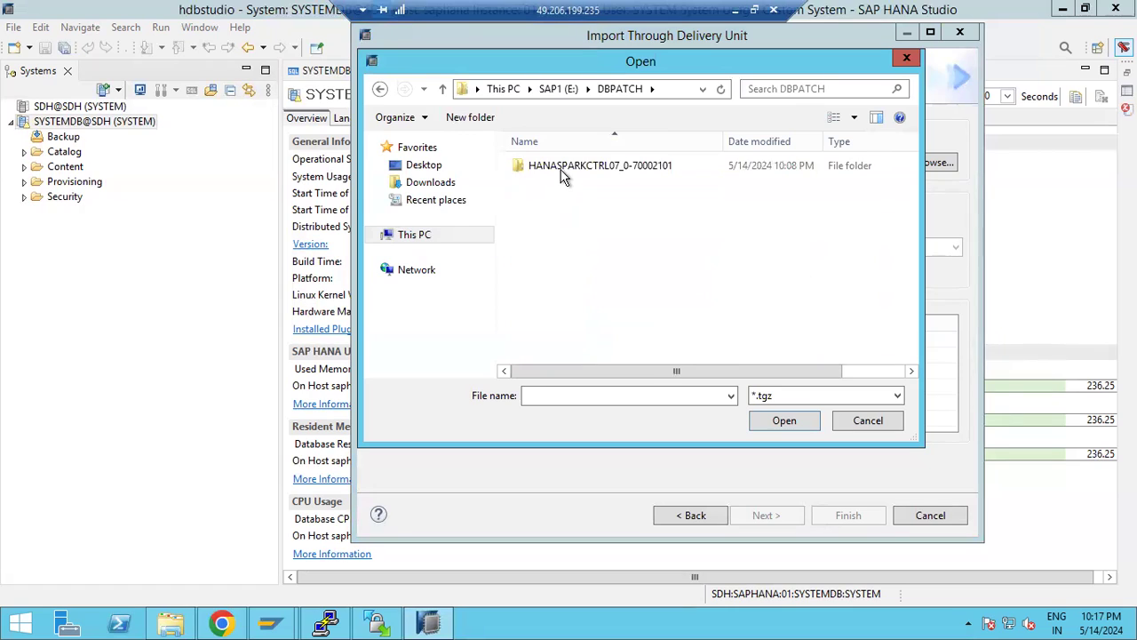
pyautogui.click(792, 419)
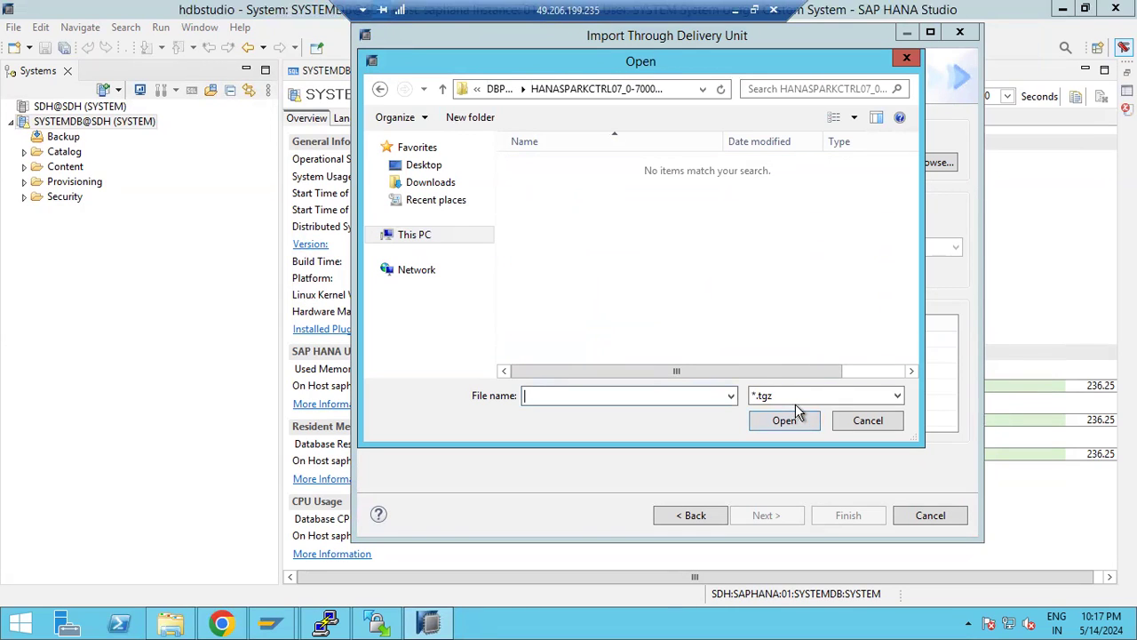
pyautogui.click(784, 401)
pyautogui.click(784, 411)
pyautogui.click(860, 421)
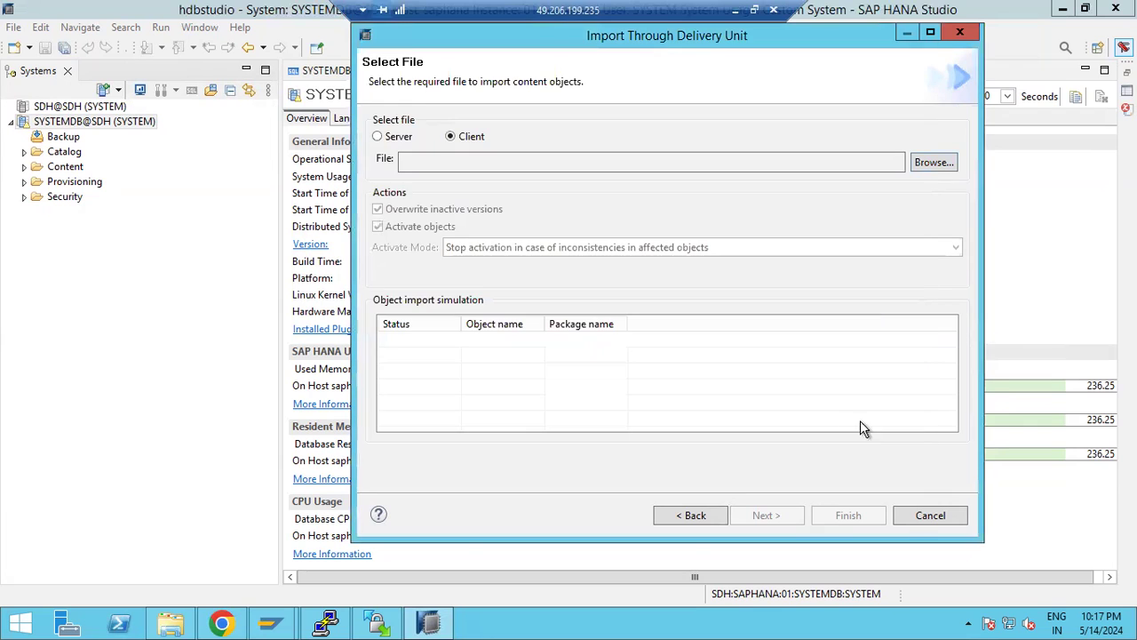
pyautogui.click(929, 518)
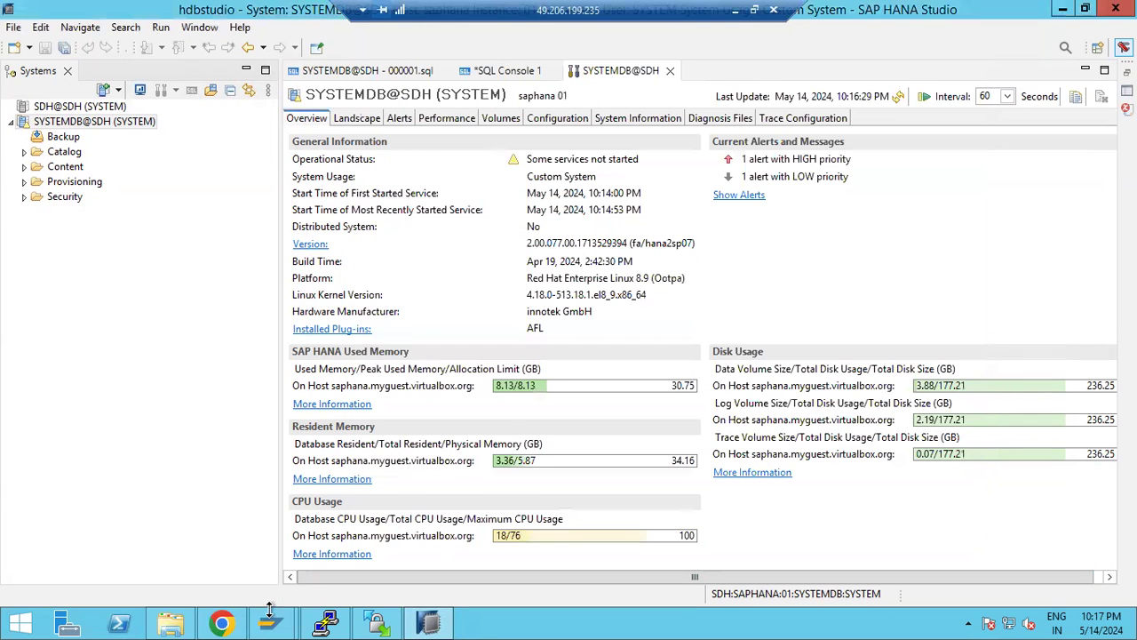
# - Widen File Explorer's Name column so the full Spark Controller file names show
pyautogui.click(177, 624)
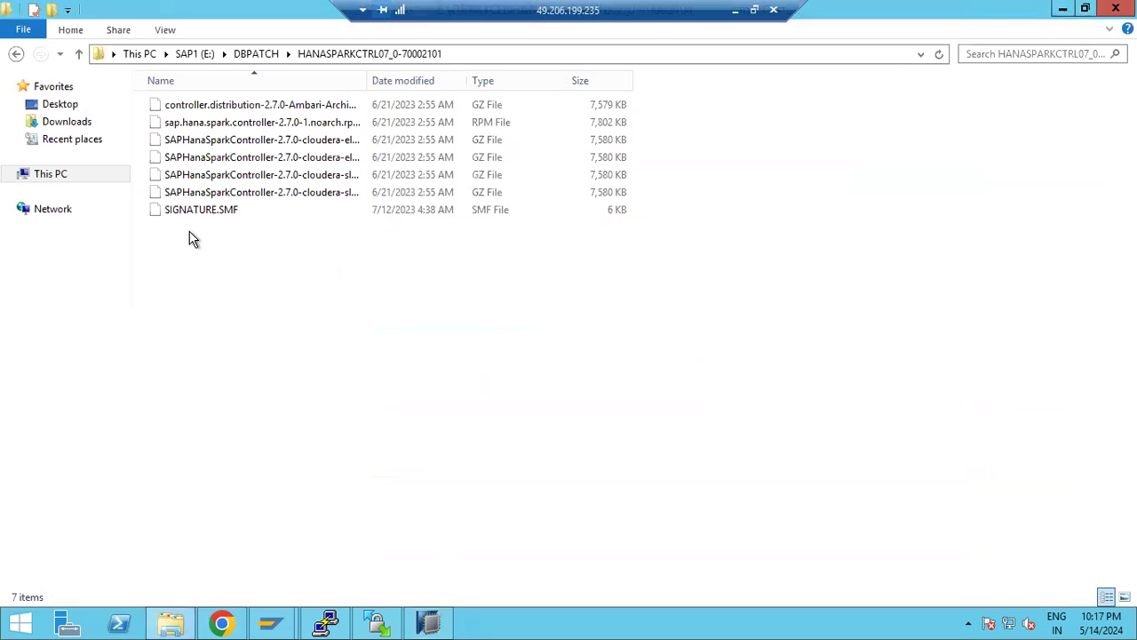
pyautogui.moveTo(363, 85); pyautogui.dragTo(458, 100)
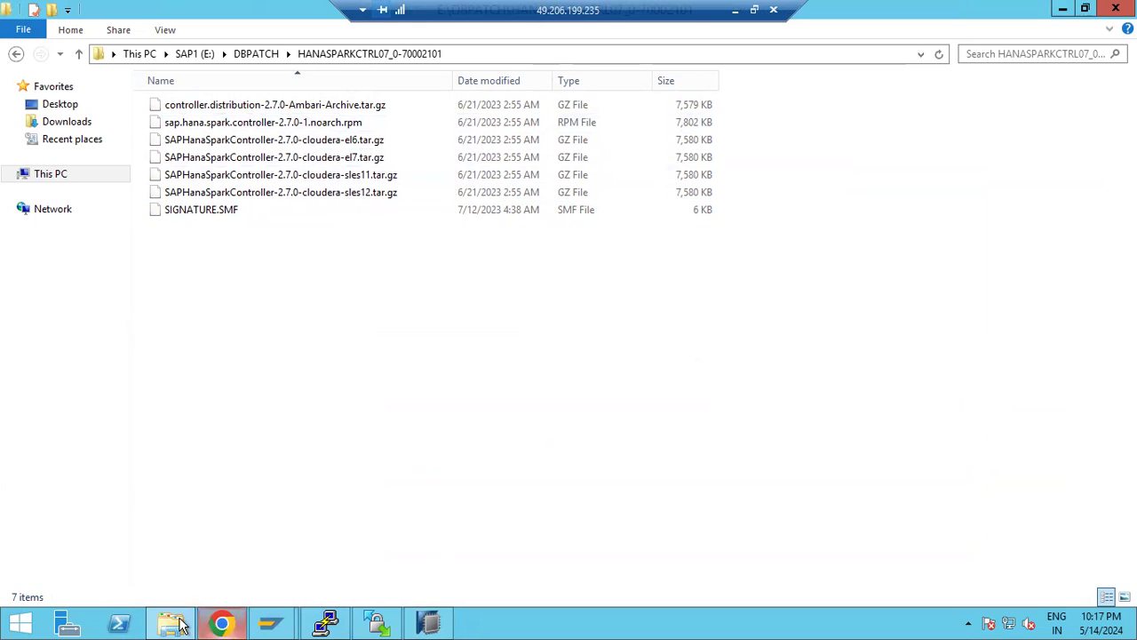
# - Highlight the AFL service 'Starting on' lines in PuTTY, then check AFL in HANA Studio's plug-ins
pyautogui.click(232, 625)
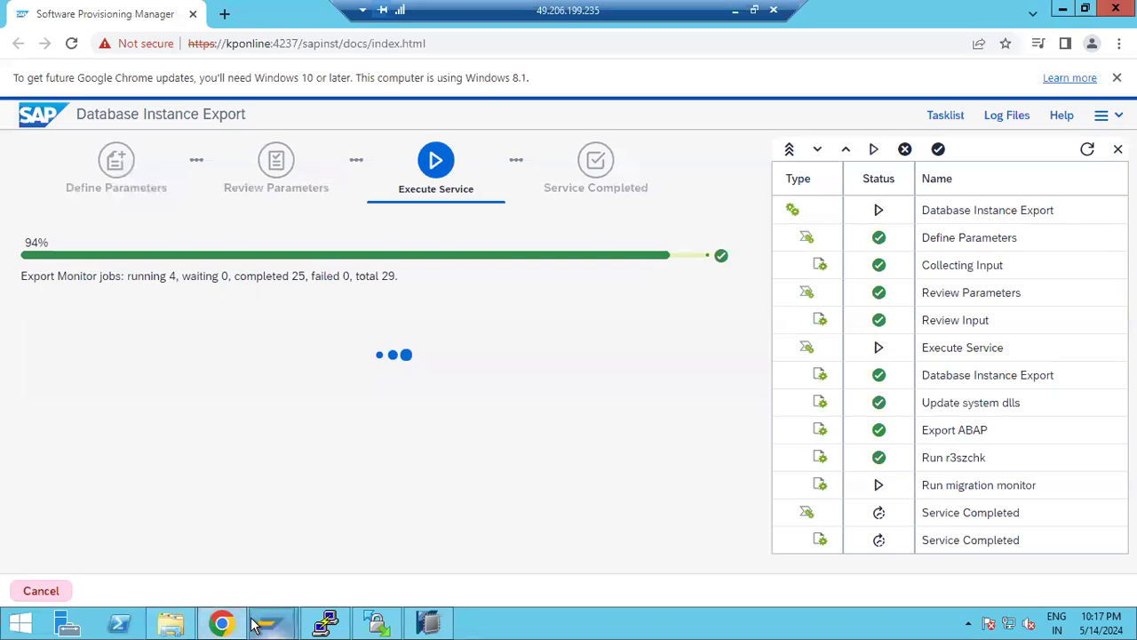
pyautogui.moveTo(254, 625)
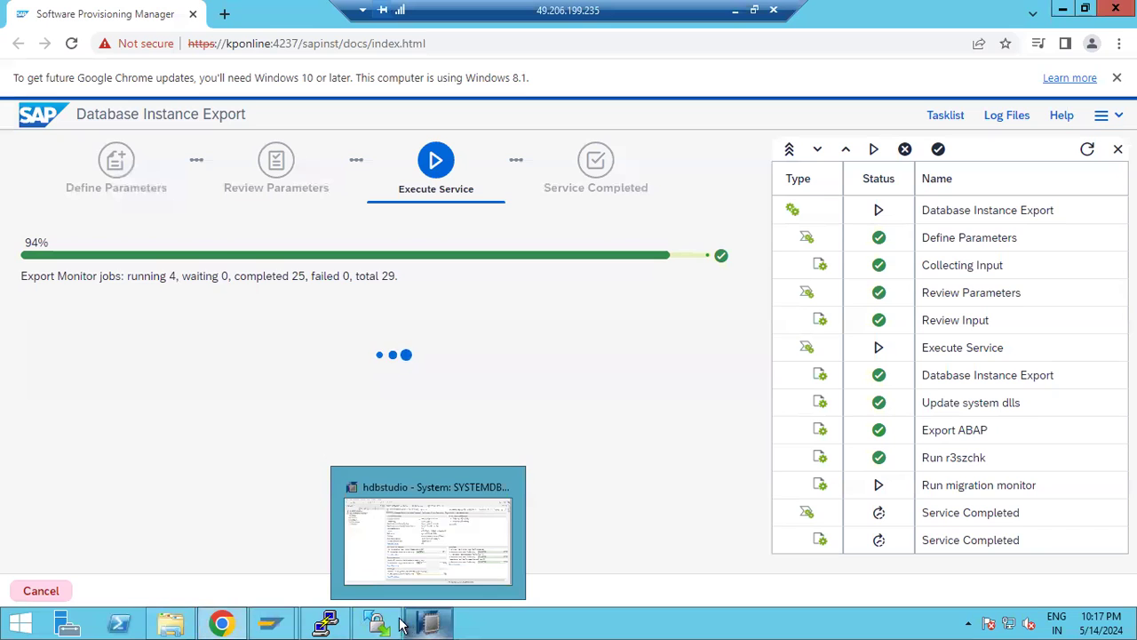
pyautogui.click(325, 625)
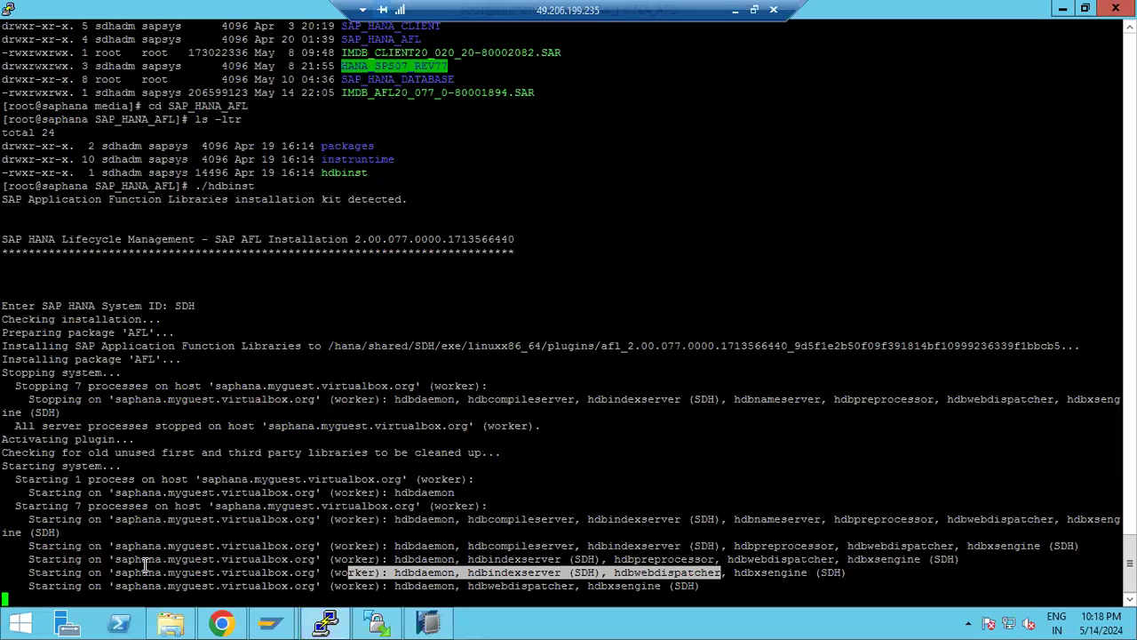
pyautogui.moveTo(63, 545); pyautogui.dragTo(335, 580)
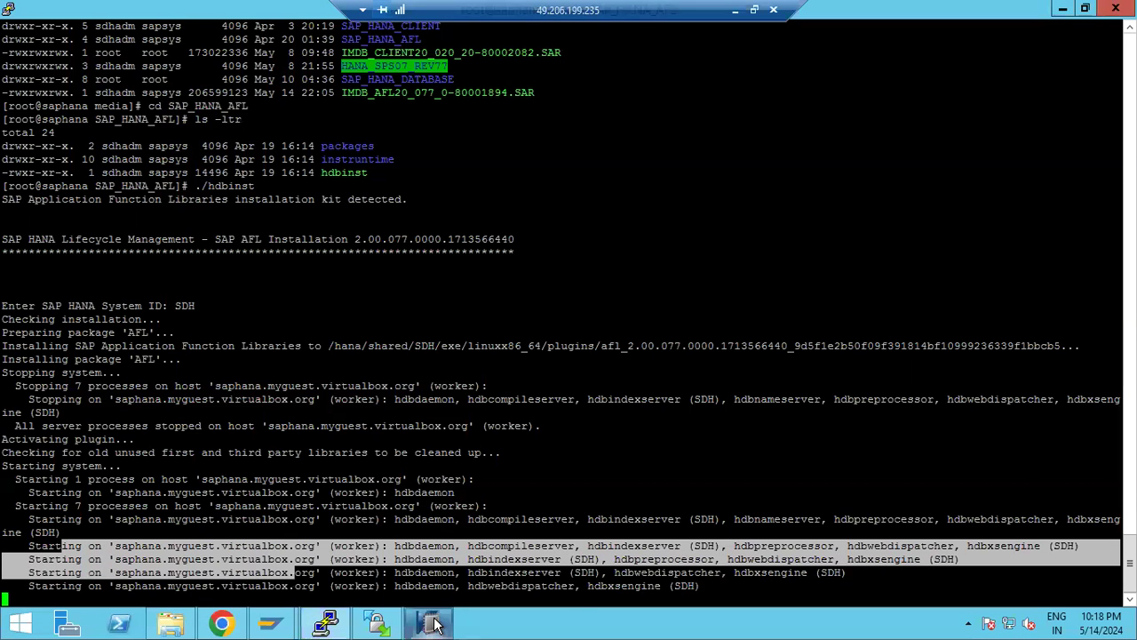
pyautogui.click(430, 622)
pyautogui.click(528, 328)
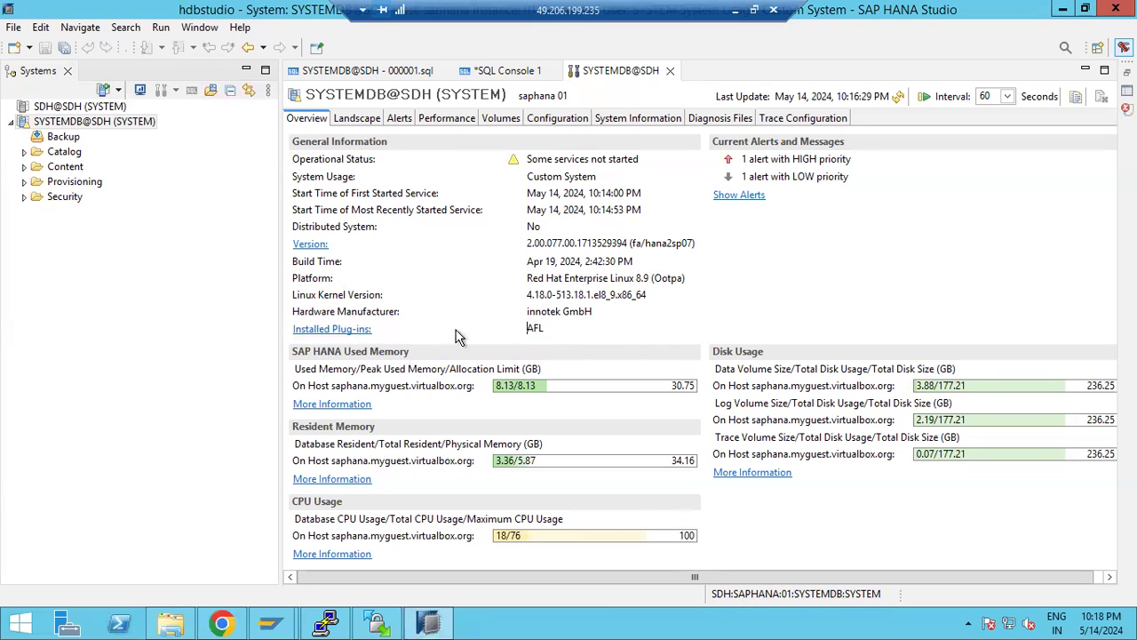
# - Review the AFL entries in the Installed Plug-ins details, then bring WinSCP forward
pyautogui.moveTo(561, 334); pyautogui.dragTo(527, 335)
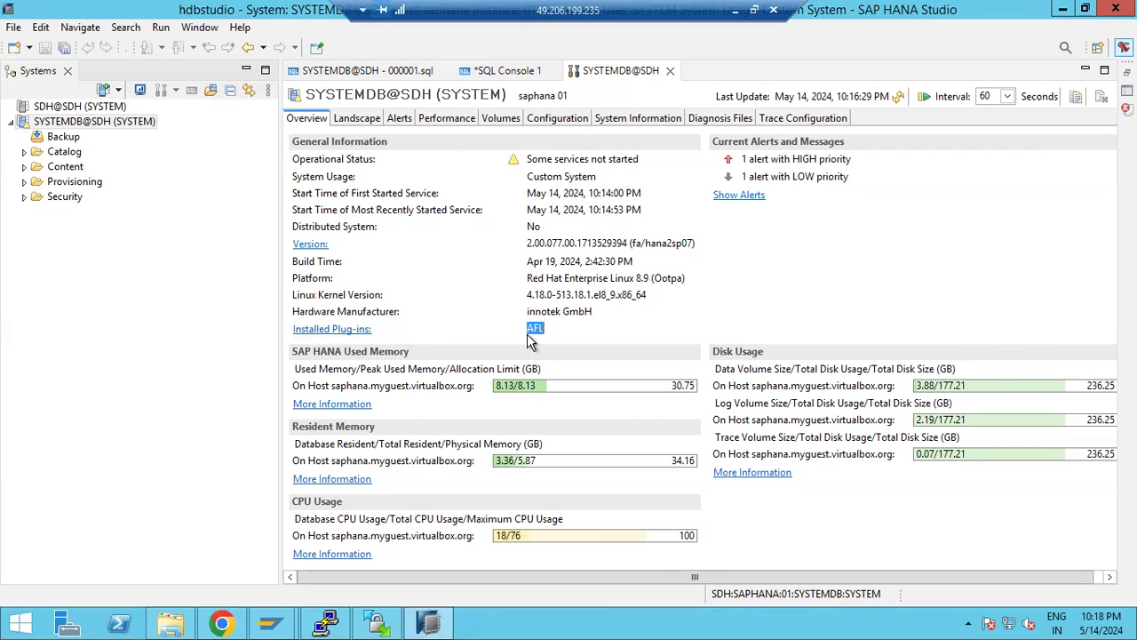
pyautogui.click(300, 331)
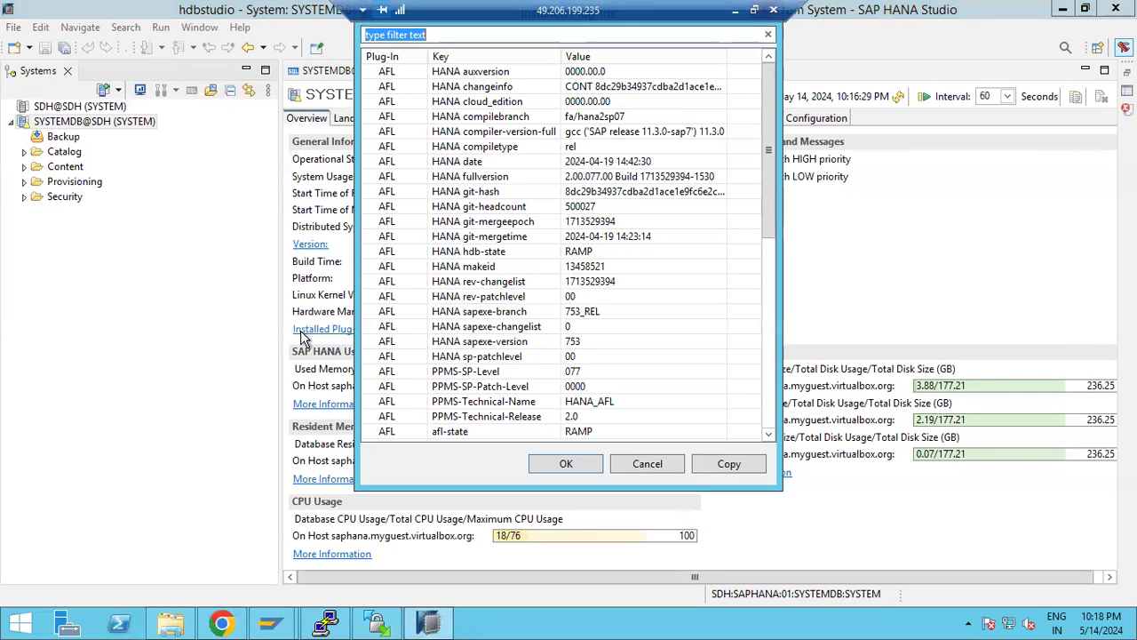
pyautogui.click(672, 463)
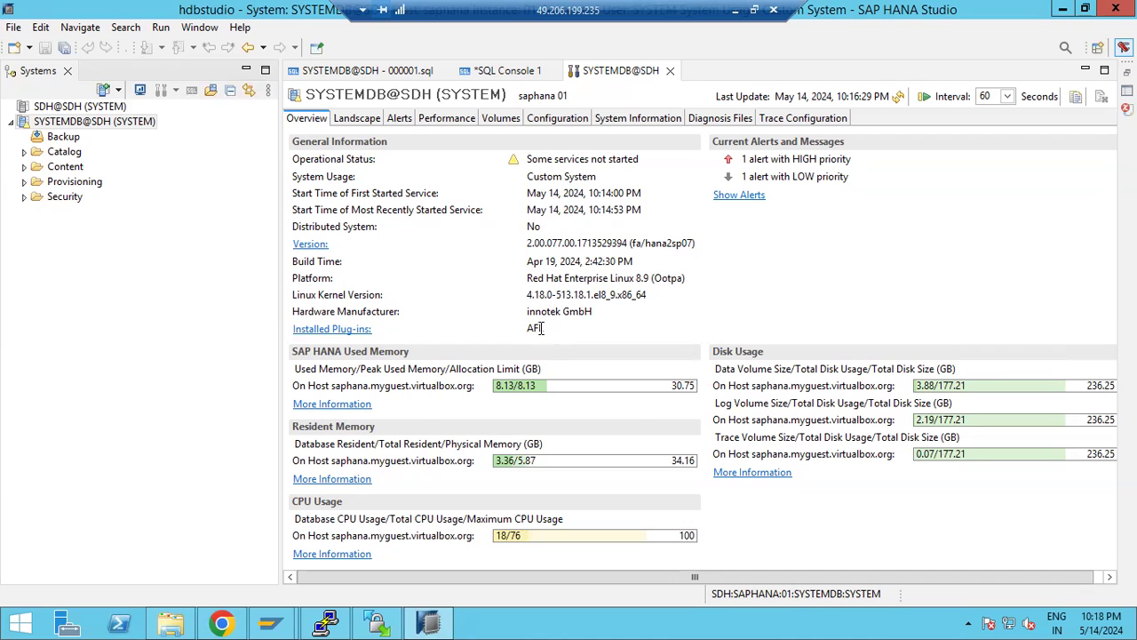
pyautogui.click(379, 624)
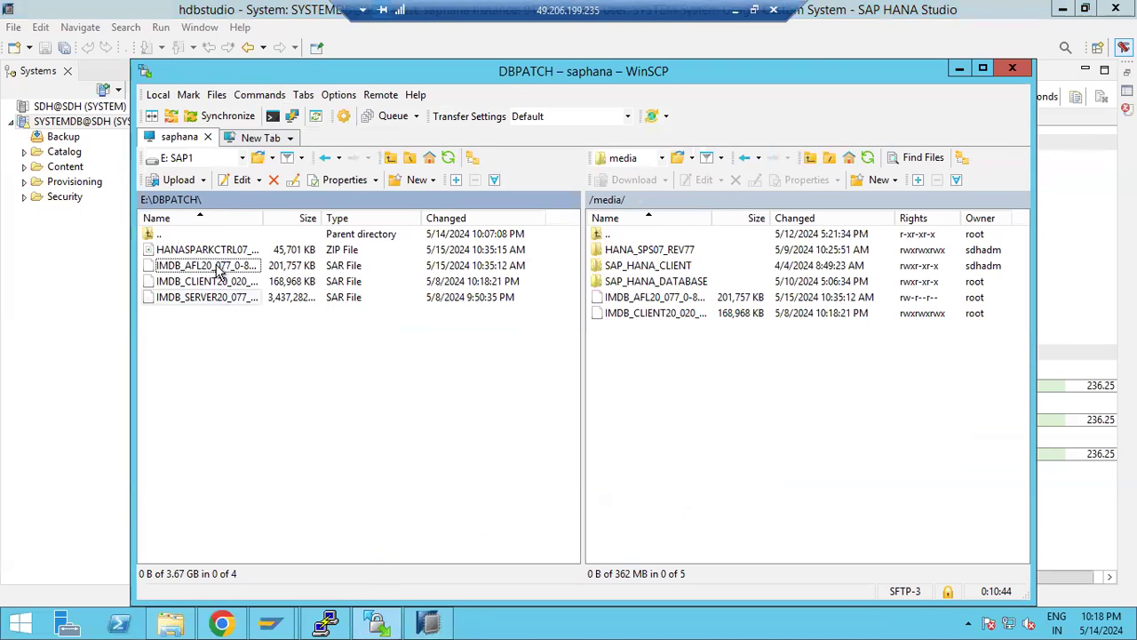
# - Upload the HANASPARKCTRL07_0-70002101 folder from E:\DBPATCH to the server's /media directory
pyautogui.click(324, 157)
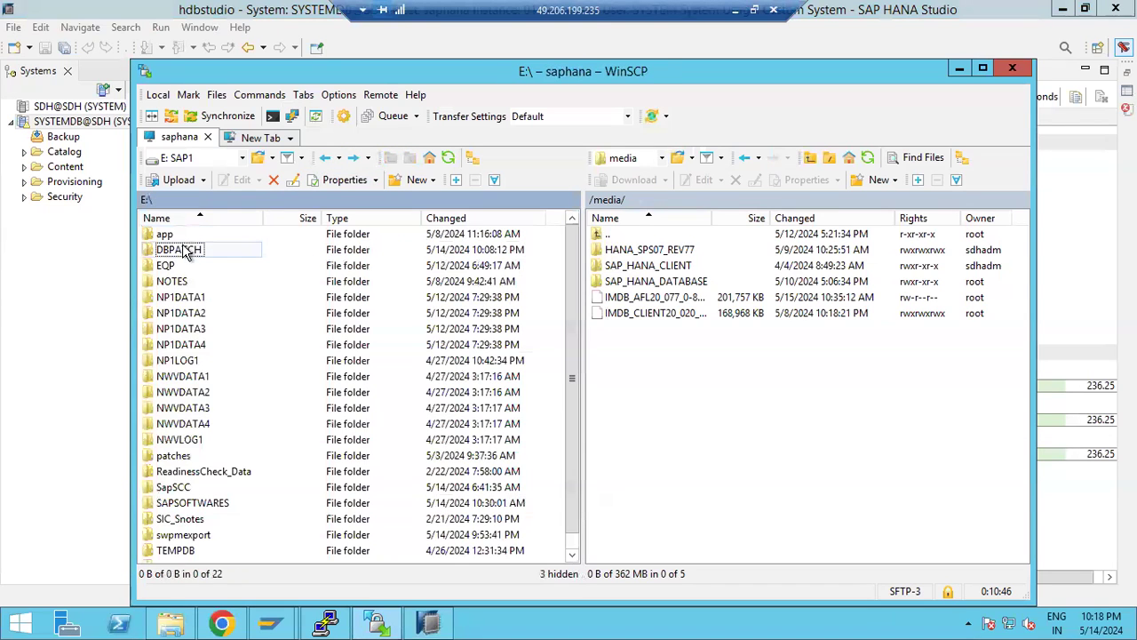
pyautogui.doubleClick(182, 252)
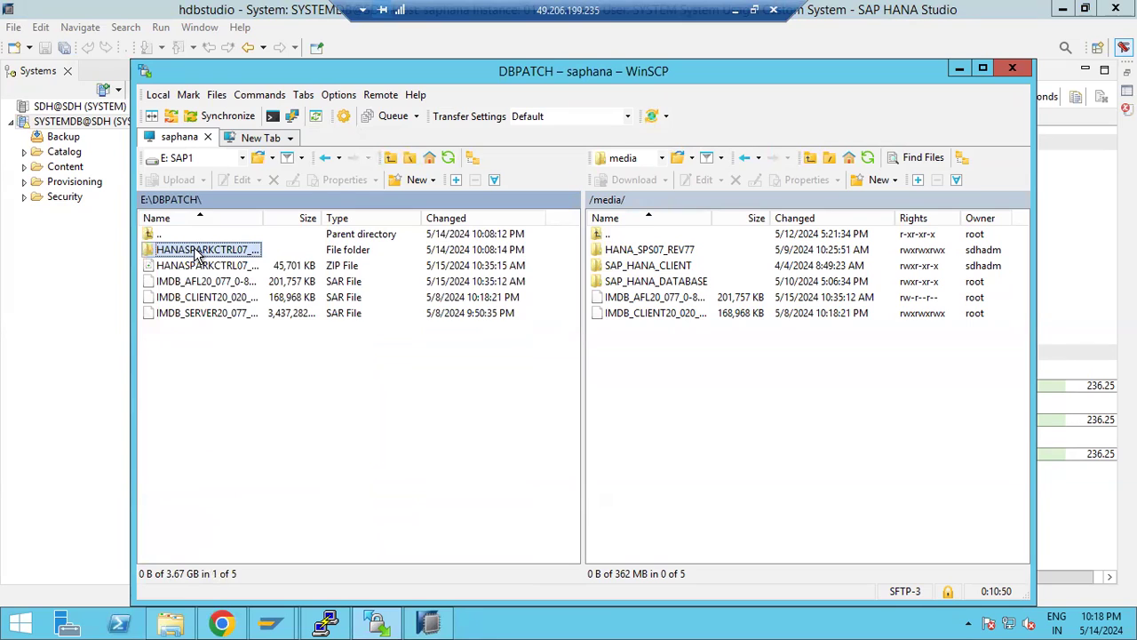
pyautogui.moveTo(197, 255); pyautogui.dragTo(736, 480)
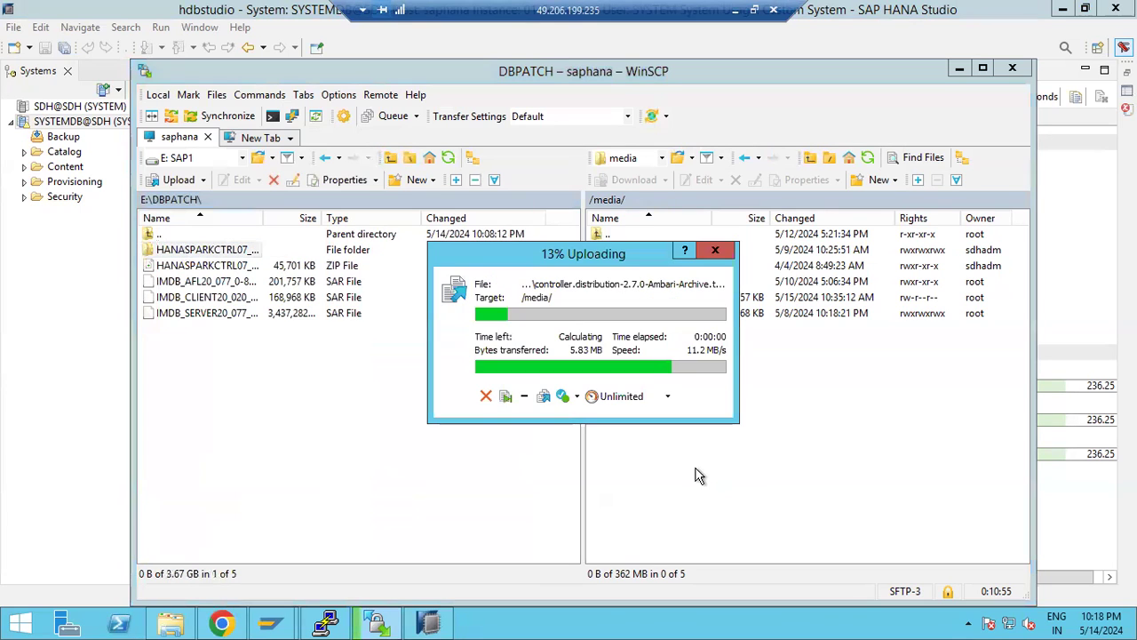
pyautogui.click(327, 622)
pyautogui.click(279, 520)
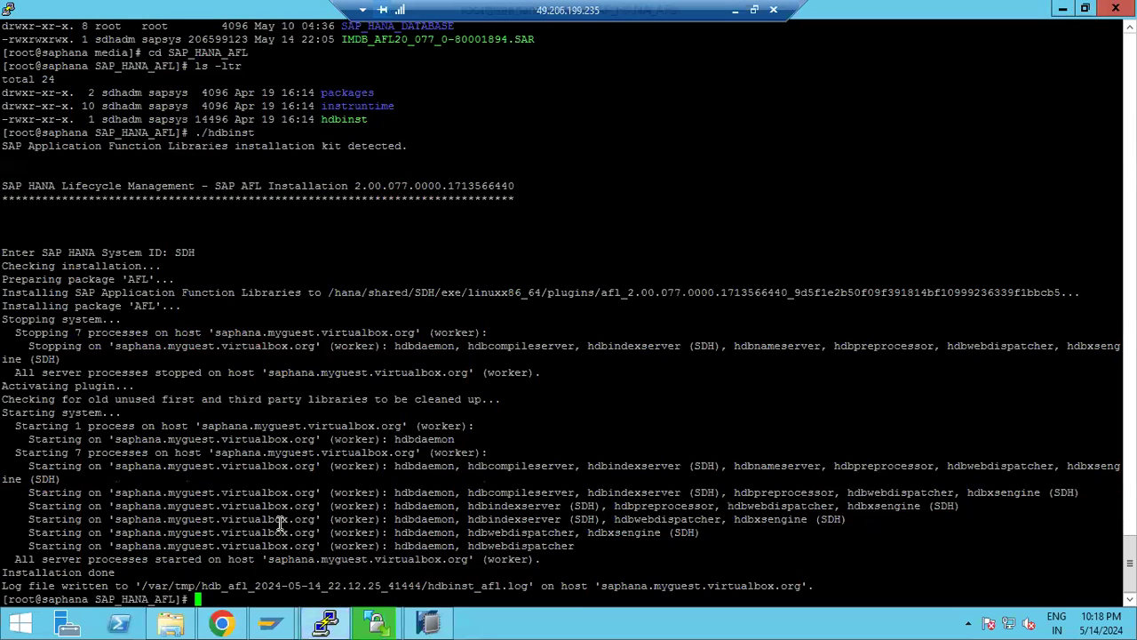
pyautogui.moveTo(140, 558); pyautogui.dragTo(197, 571)
pyautogui.click(173, 449)
pyautogui.moveTo(7, 254); pyautogui.dragTo(293, 592)
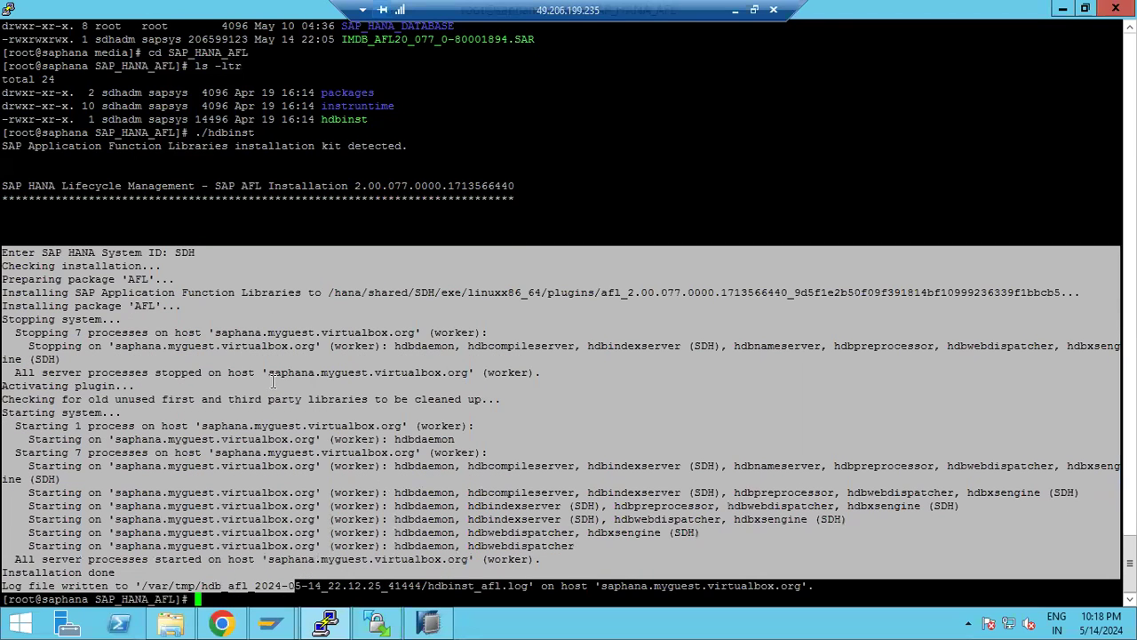
pyautogui.scroll(7, 271, 267)
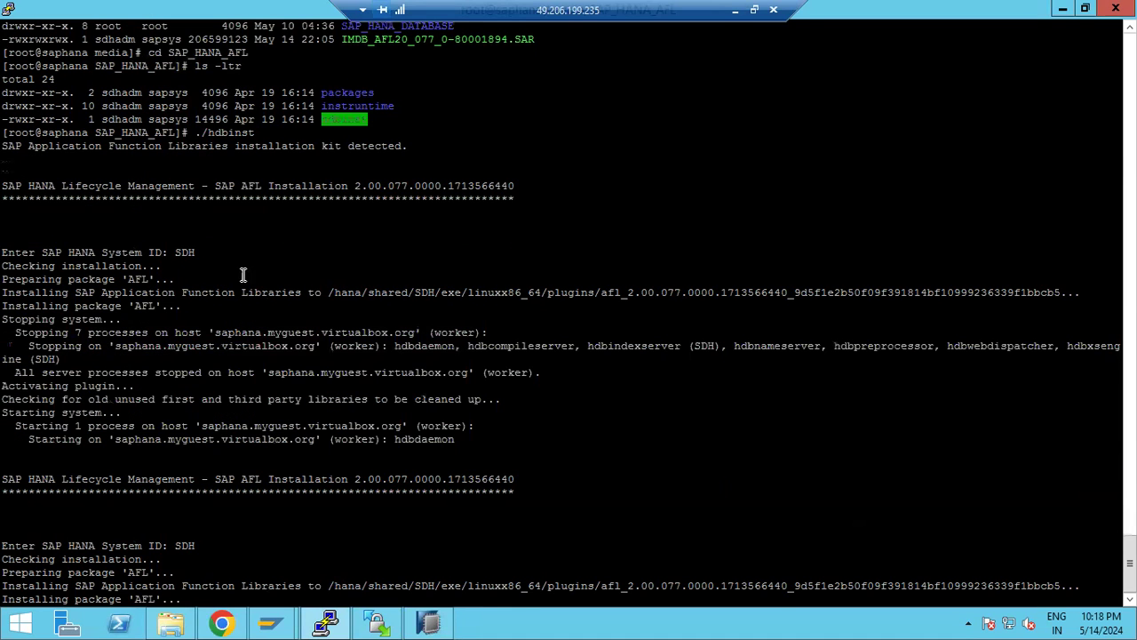
pyautogui.moveTo(42, 253); pyautogui.dragTo(211, 255)
# - Go up from the AFL installer folder to /media and list its contents with ls -ltr
pyautogui.moveTo(118, 267); pyautogui.dragTo(259, 573)
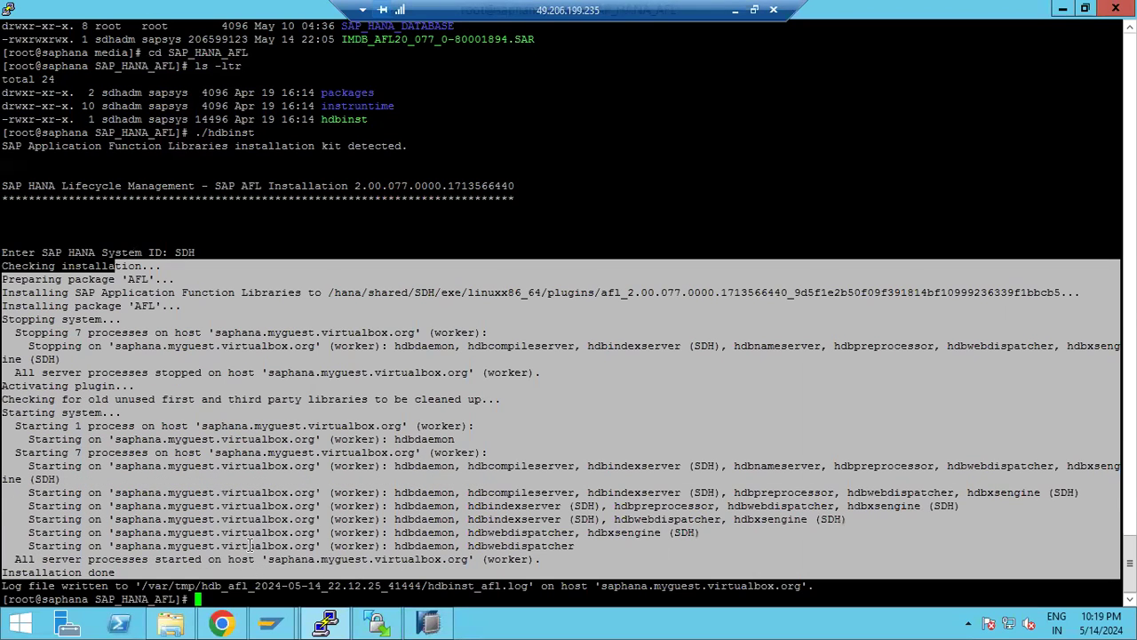
pyautogui.click(251, 545)
pyautogui.write('ls -ltr')
pyautogui.press('Return')
pyautogui.write('cd ../')
pyautogui.press('Return')
pyautogui.write('ls- ltr')
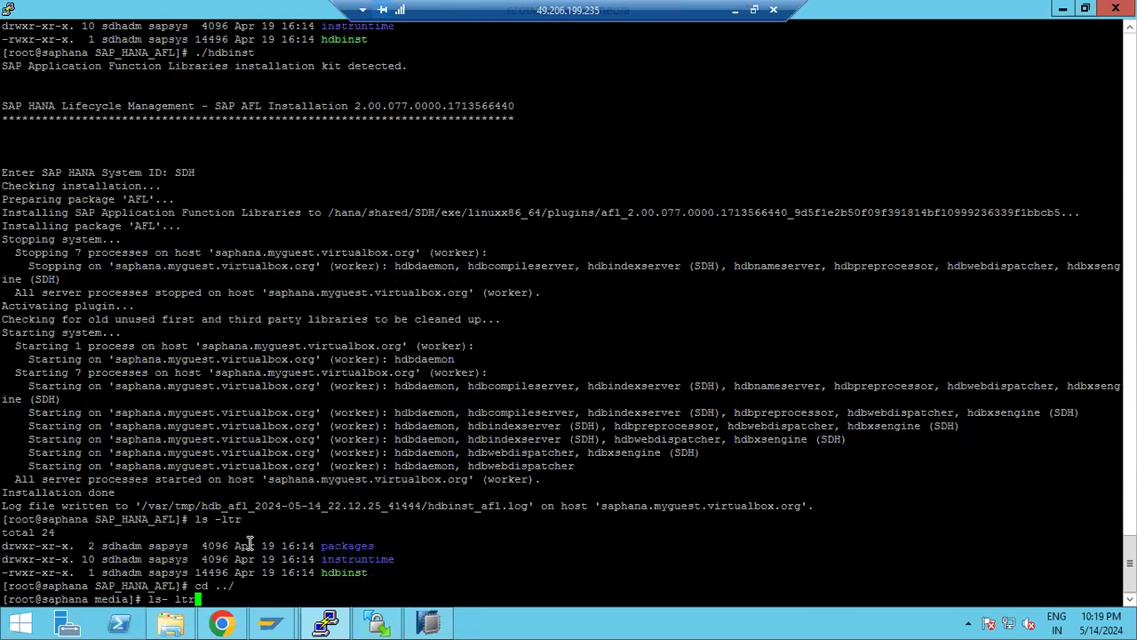
pyautogui.press('Return')
pyautogui.press('Up')
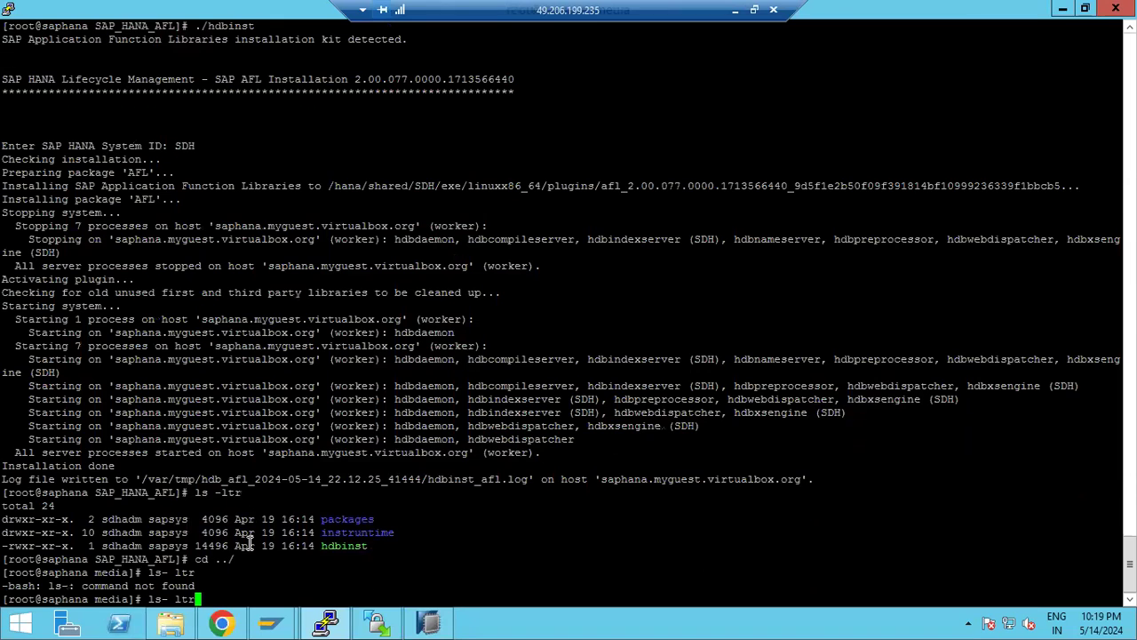
pyautogui.press('Return')
pyautogui.write('ls -ltr')
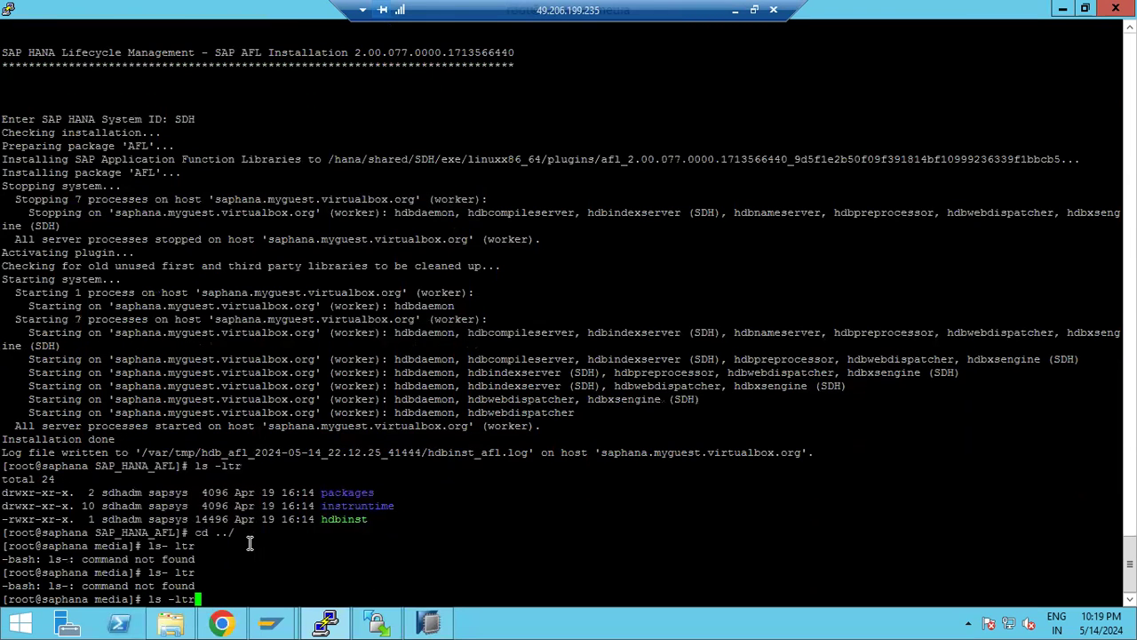
pyautogui.press('Return')
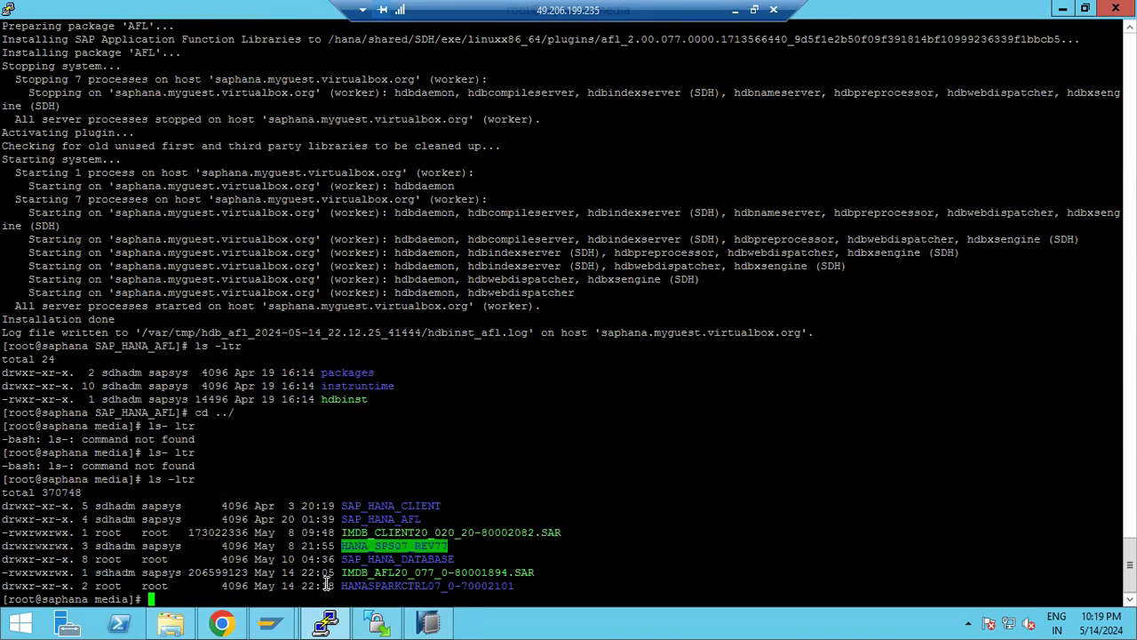
# - Enter HANASPARKCTRL07_0-70002101 and list its Spark Controller rpm and archive files
pyautogui.doubleClick(367, 587)
pyautogui.hotkey('ctrl', 'c')
pyautogui.write('cd')
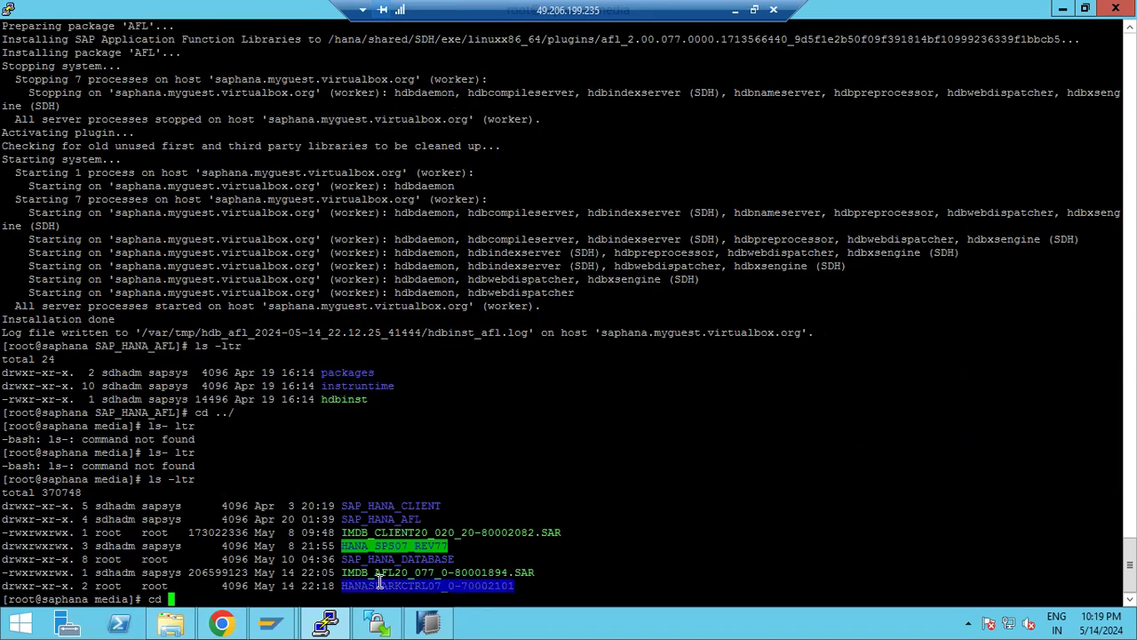
pyautogui.rightClick(379, 581)
pyautogui.press('Return')
pyautogui.write('ls -ltr')
pyautogui.press('Return')
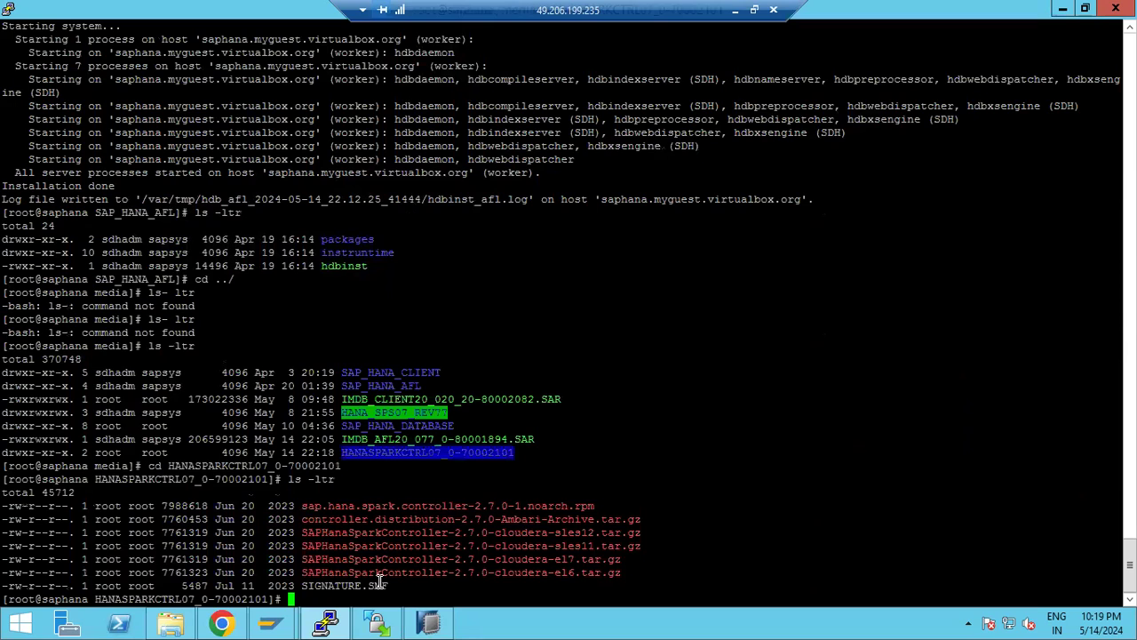
# - Try running the Spark Controller rpm directly, applying chmod -R 777 * to the folder's files
pyautogui.write('./')
pyautogui.doubleClick(402, 507)
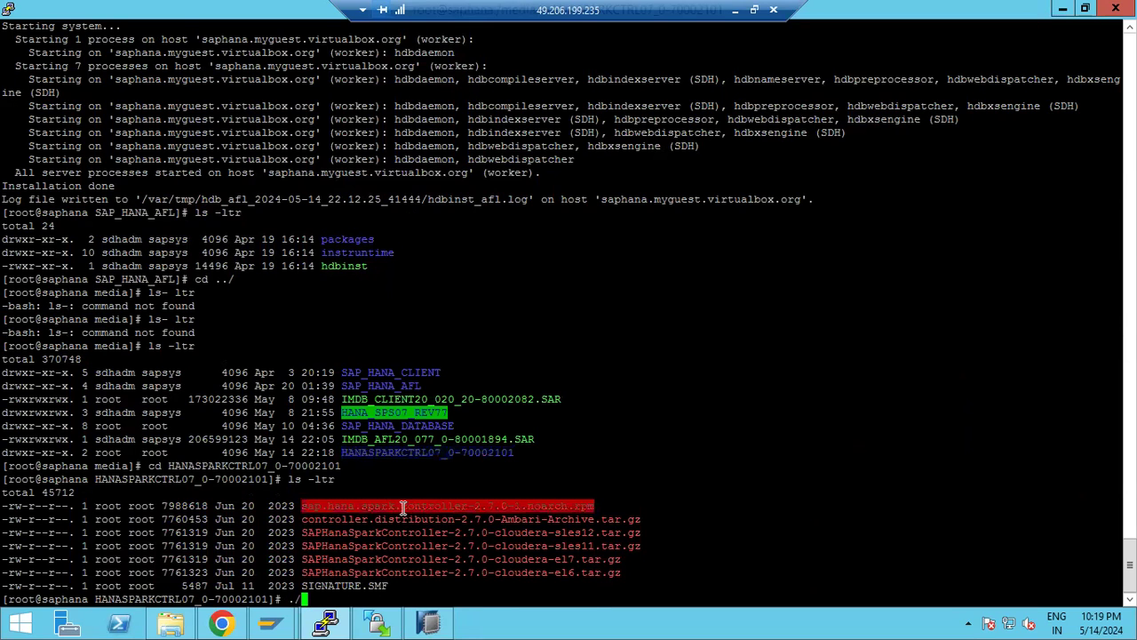
pyautogui.rightClick(403, 507)
pyautogui.press('Return')
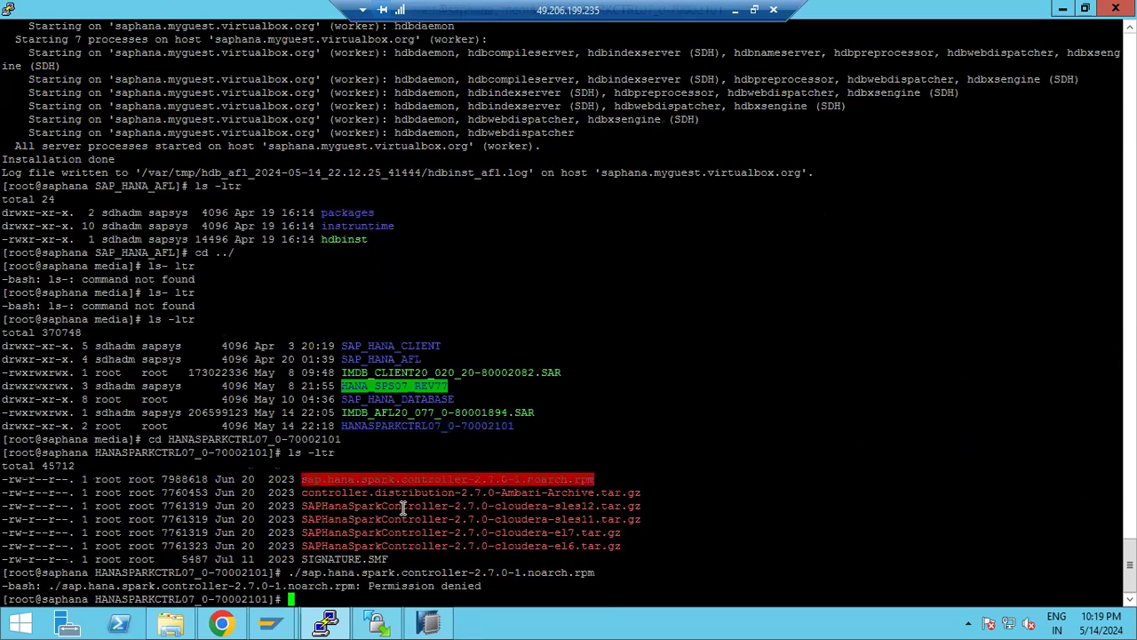
pyautogui.write('chmod -R 777 *')
pyautogui.press('Return')
pyautogui.press('Up')
pyautogui.press('Up')
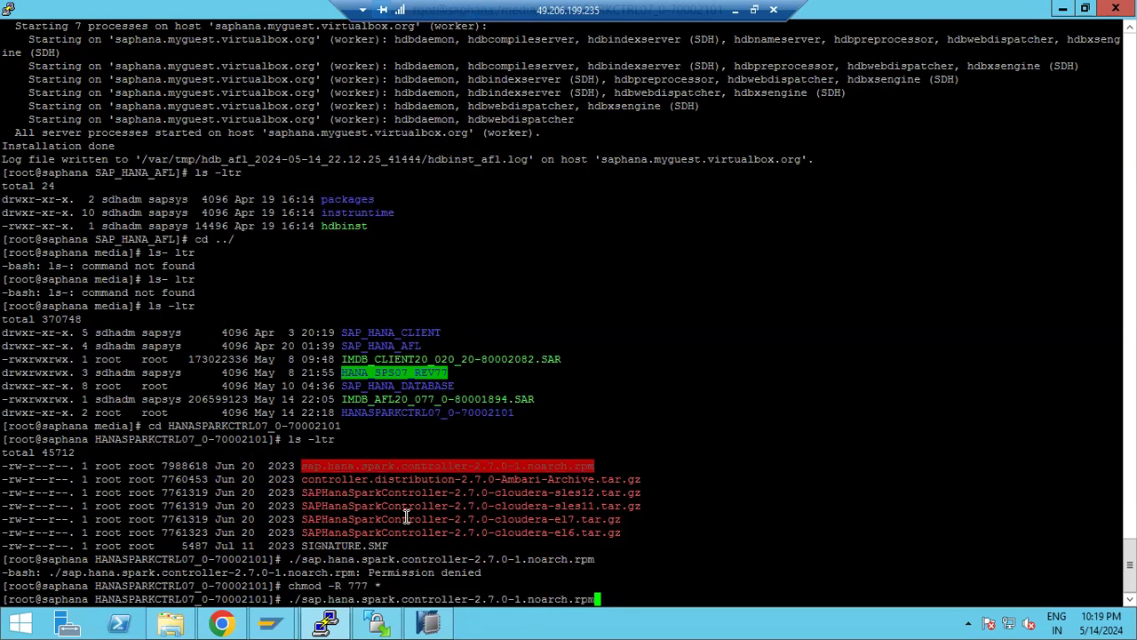
pyautogui.press('Return')
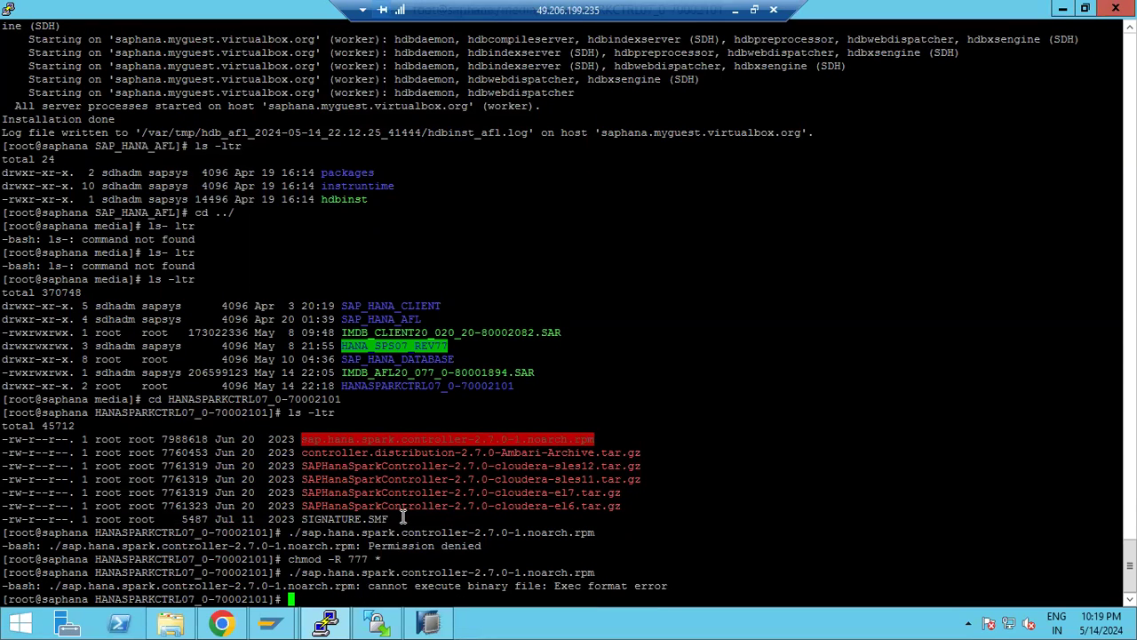
# - Install sap.hana.spark.controller-2.7.0-1.noarch.rpm with rpm -i
pyautogui.click(413, 477)
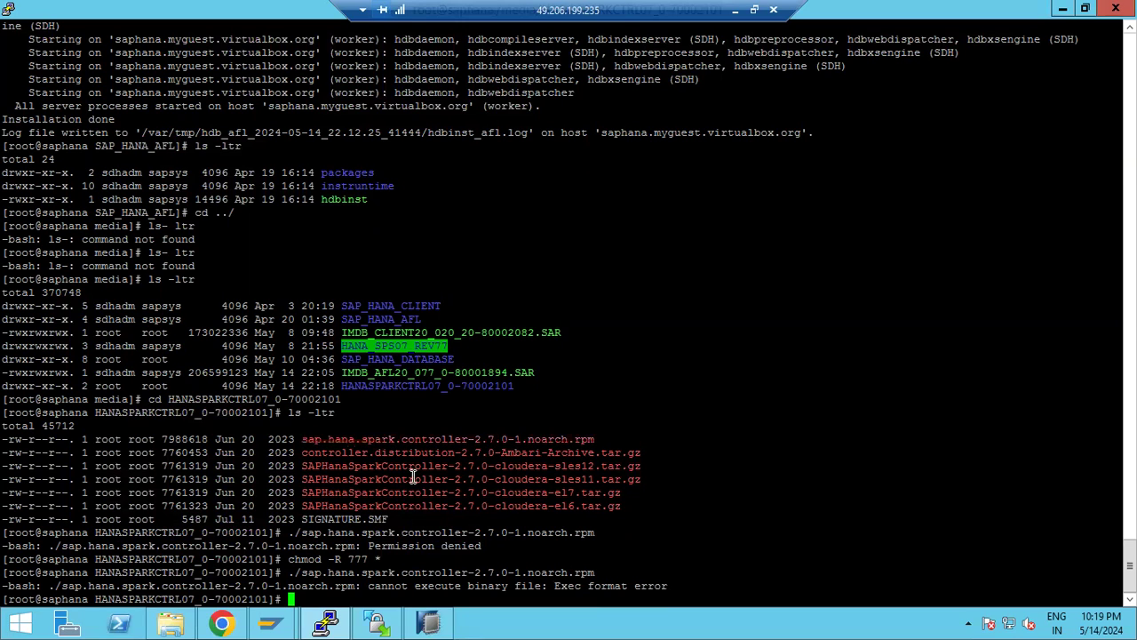
pyautogui.write('rp -')
pyautogui.press('BackSpace')
pyautogui.press('BackSpace')
pyautogui.press('BackSpace')
pyautogui.write('pm -i')
pyautogui.doubleClick(446, 437)
pyautogui.rightClick(446, 437)
pyautogui.press('Return')
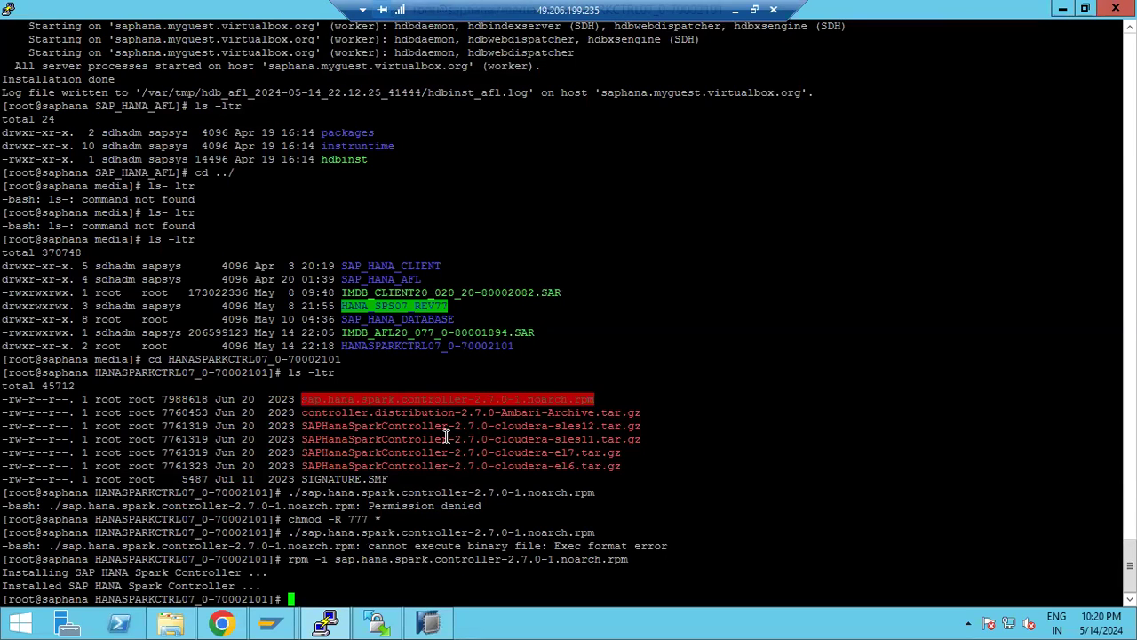
pyautogui.click(411, 619)
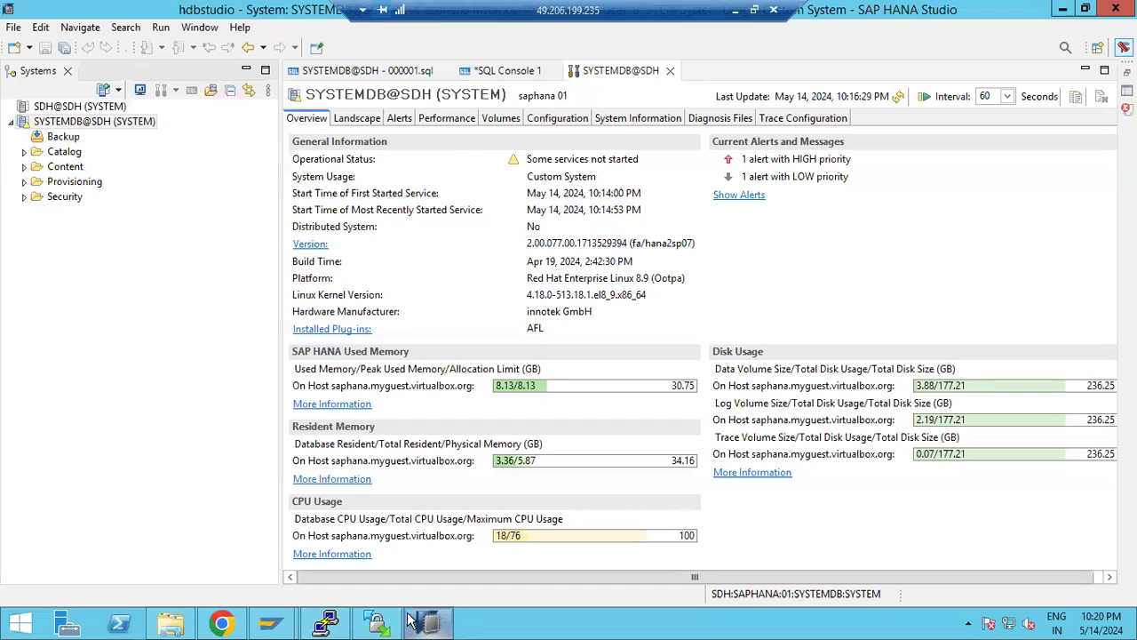
# - Refresh the SYSTEMDB@SDH overview and confirm AFL among the installed plug-ins
pyautogui.click(899, 99)
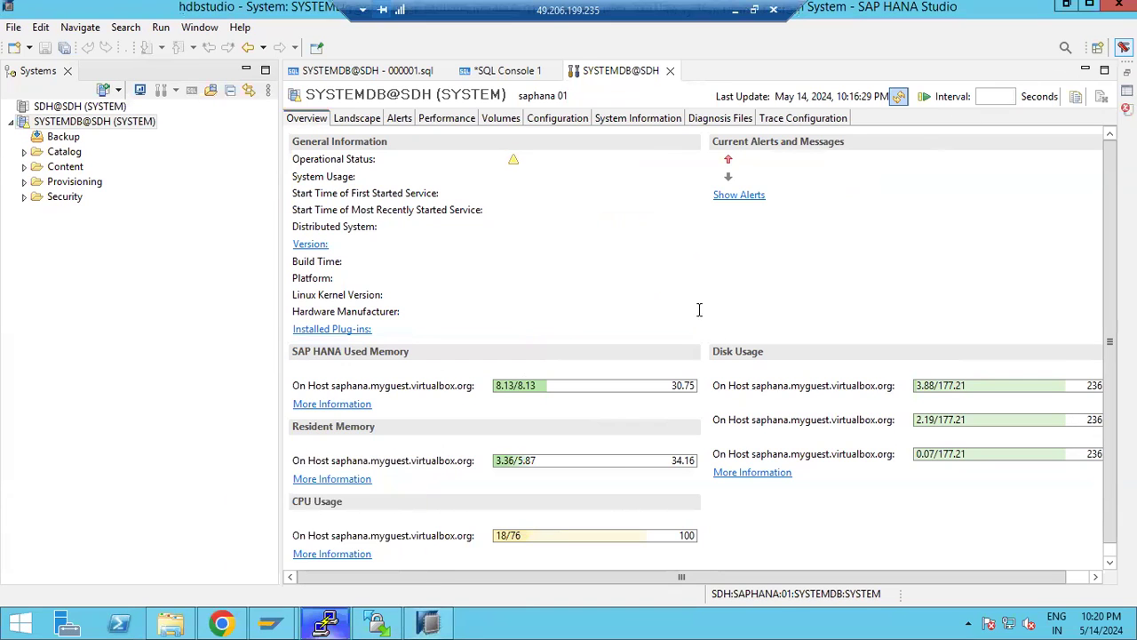
pyautogui.hotkey('alt', 'Tab')
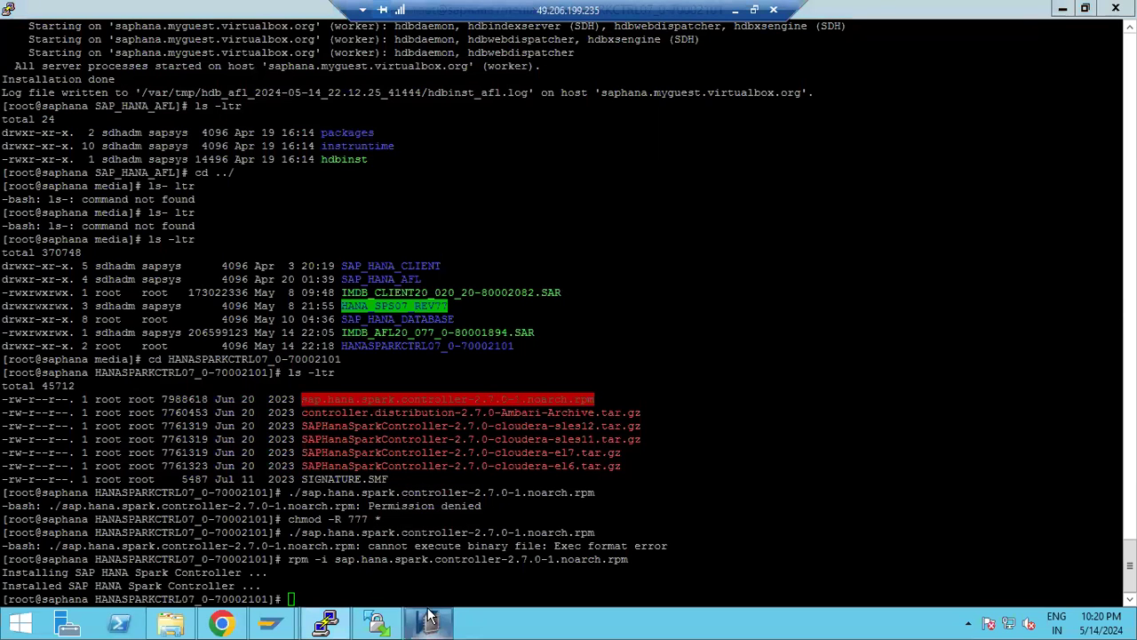
pyautogui.click(427, 625)
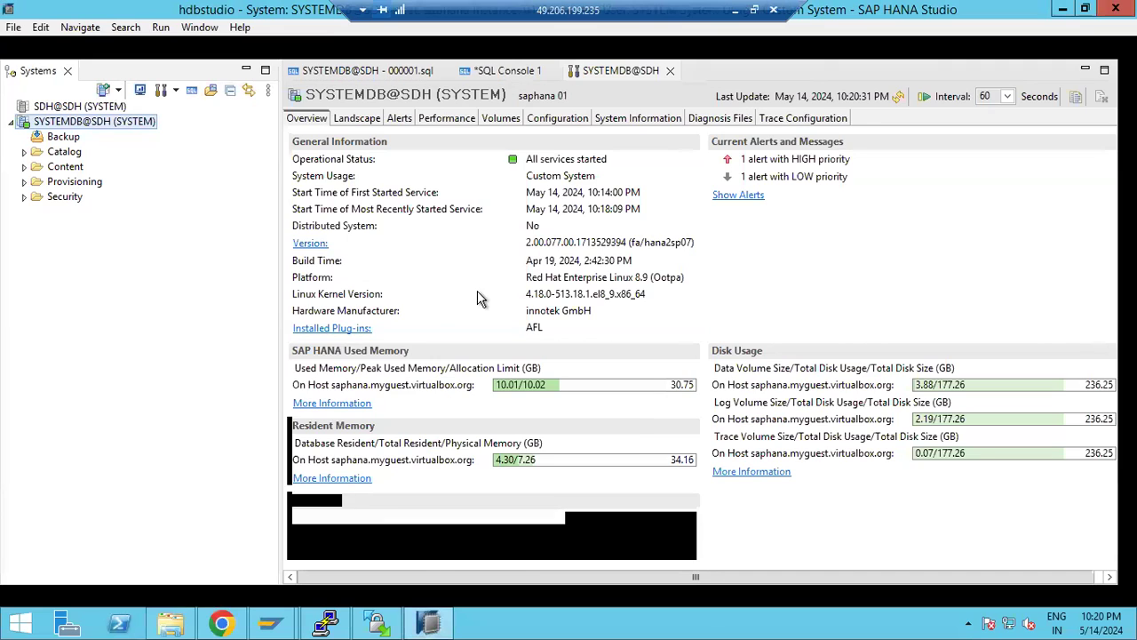
pyautogui.moveTo(530, 326); pyautogui.dragTo(543, 327)
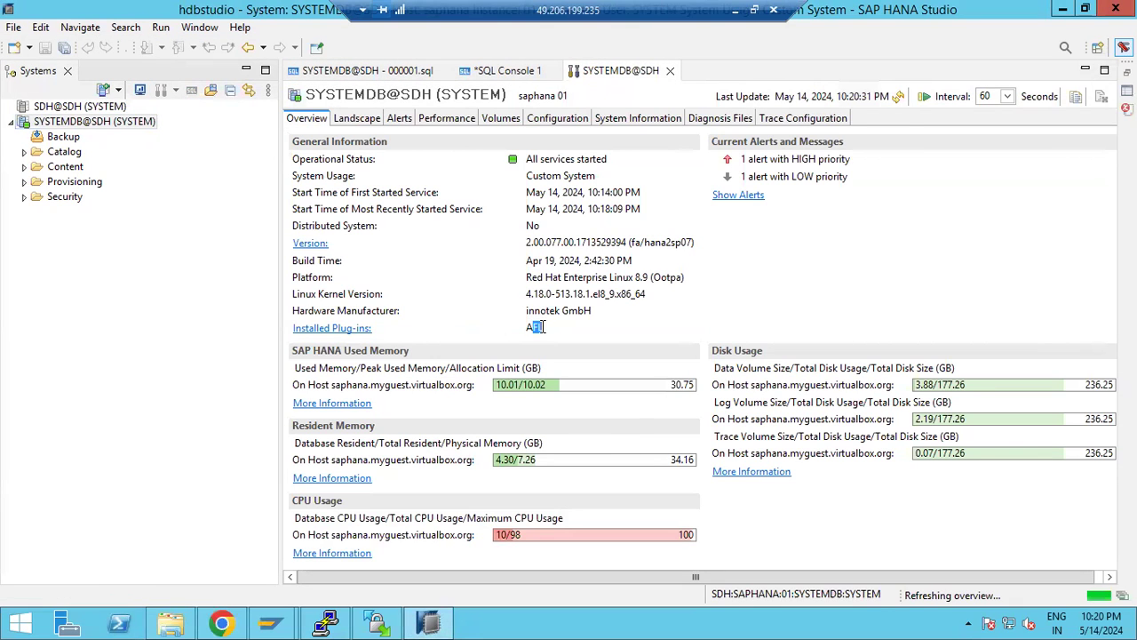
# - Cycle through the open windows, ending at the Spark Controller folder in File Explorer
pyautogui.click(267, 625)
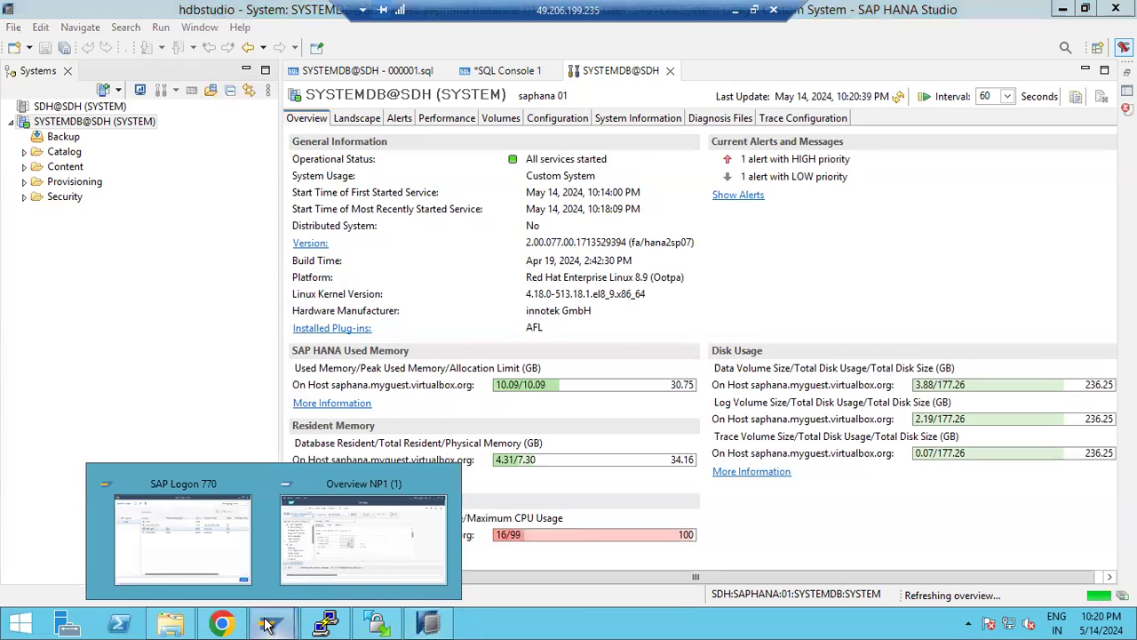
pyautogui.click(324, 625)
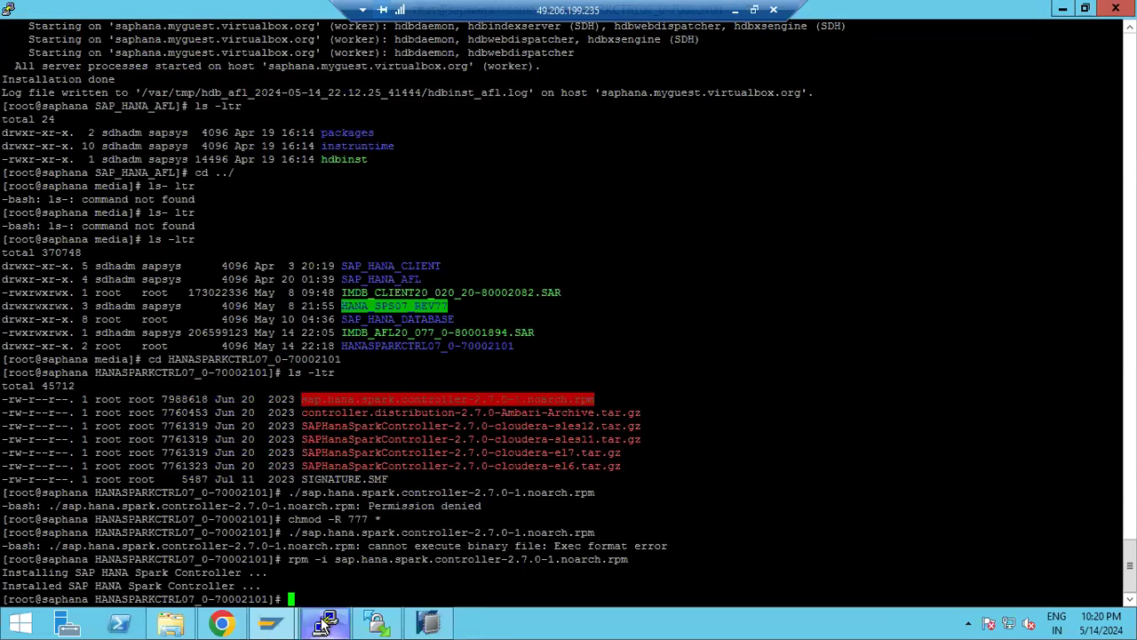
pyautogui.click(324, 625)
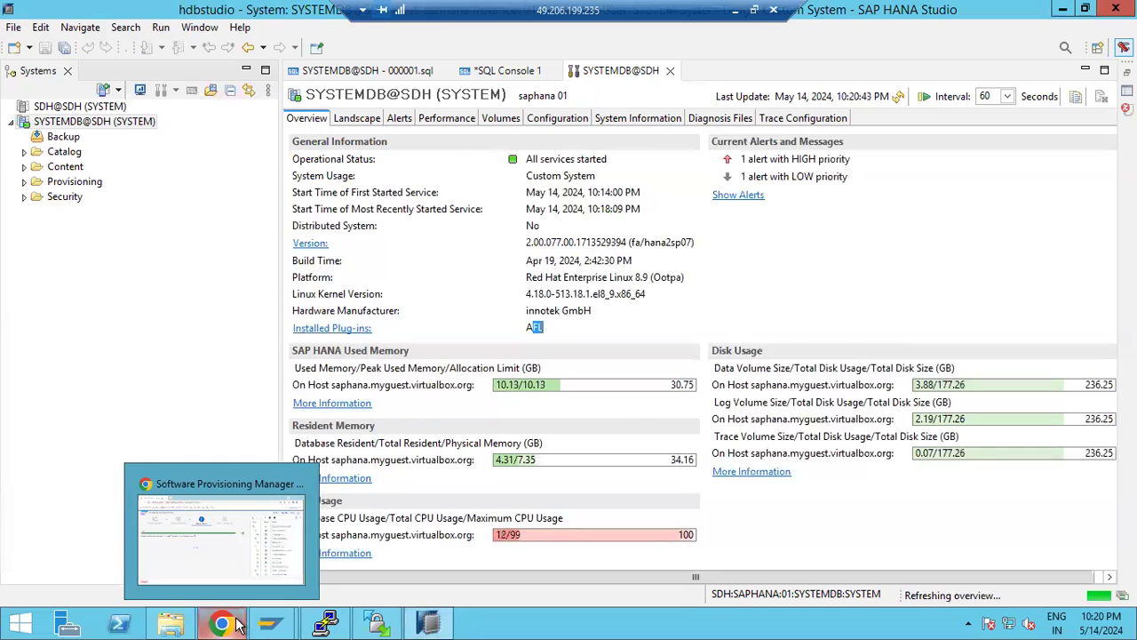
pyautogui.click(238, 625)
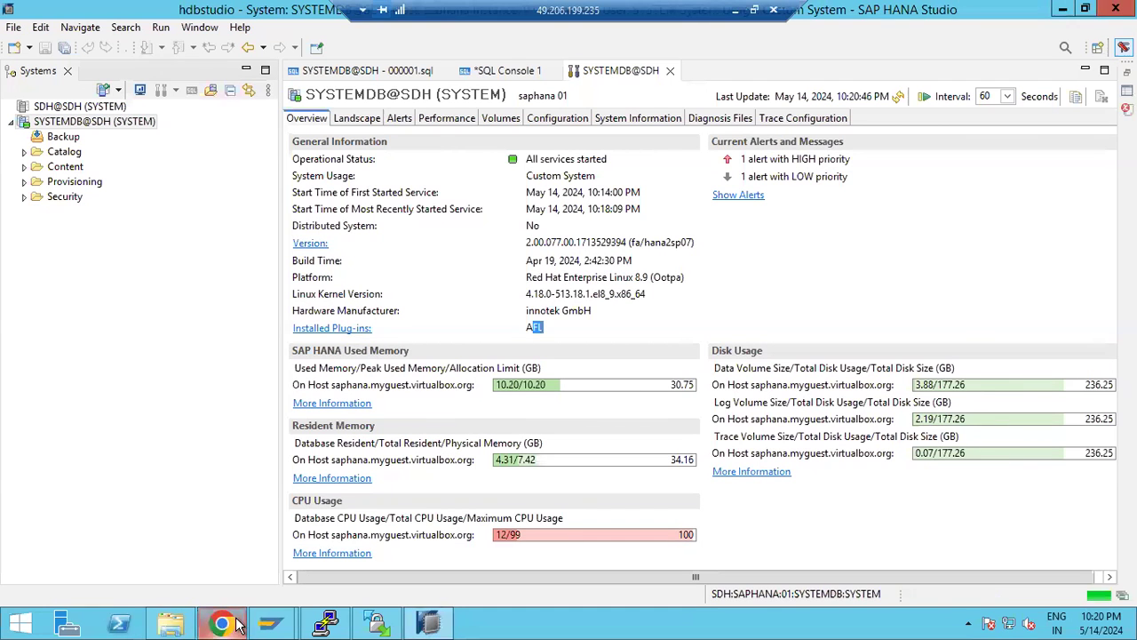
pyautogui.click(238, 625)
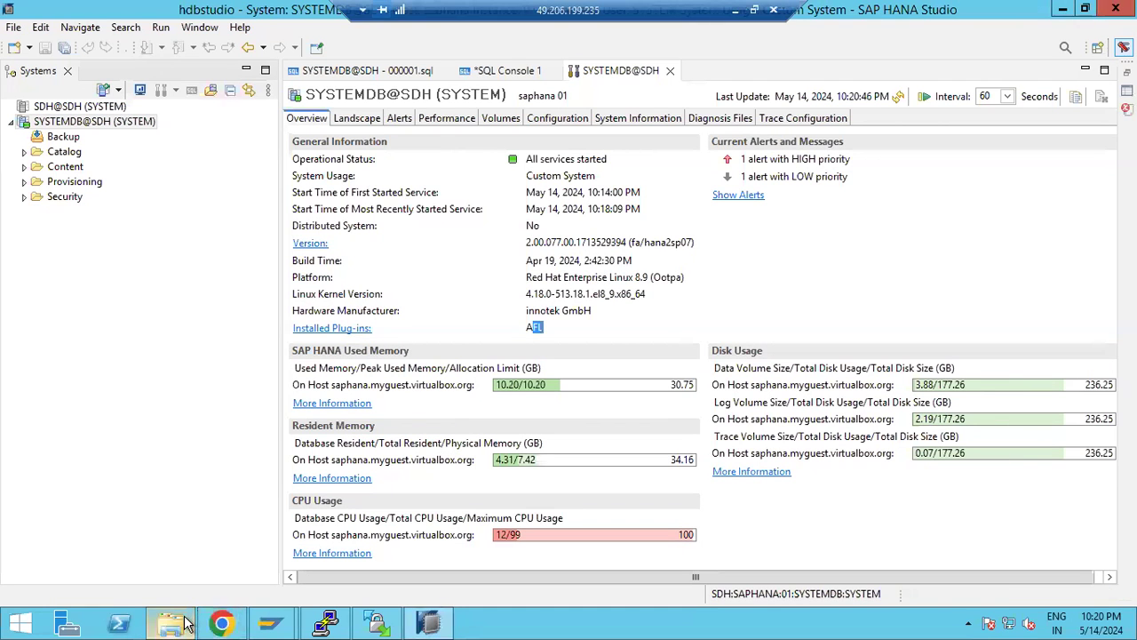
pyautogui.click(187, 625)
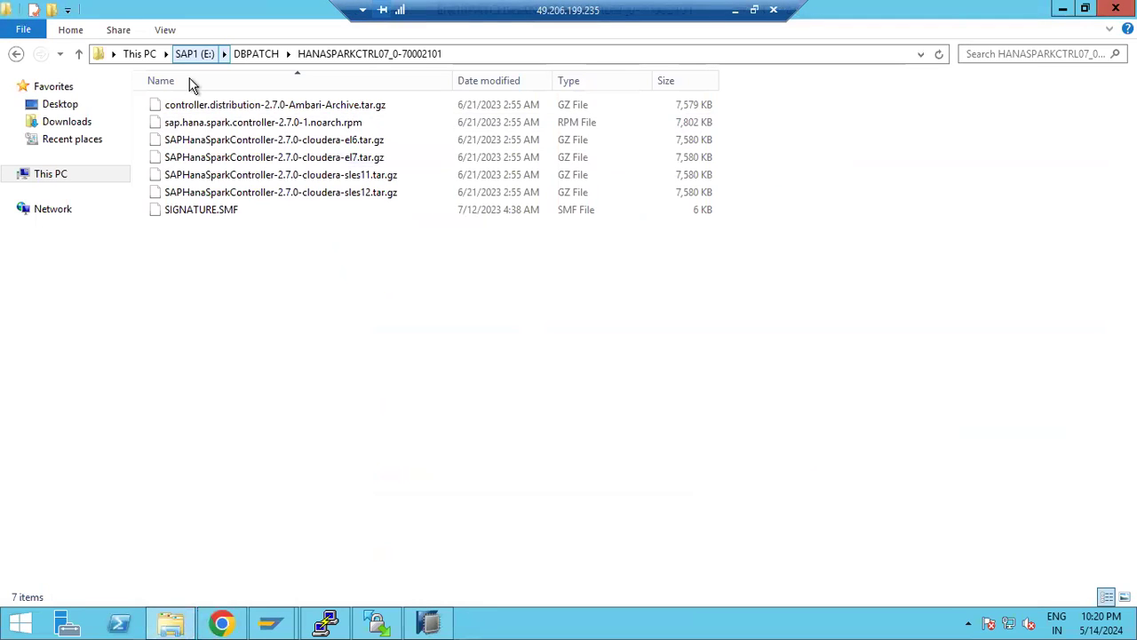
# - Confirm swpmexport on SAP1 (E:) is 2.35 GB in its Properties, then close File Explorer
pyautogui.click(139, 54)
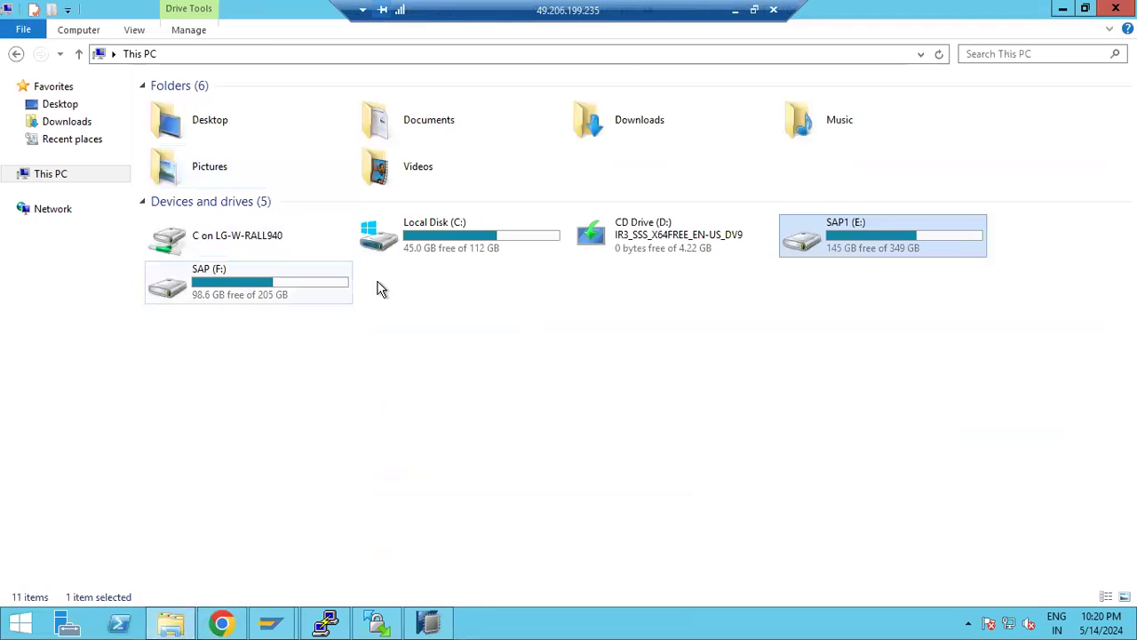
pyautogui.doubleClick(869, 249)
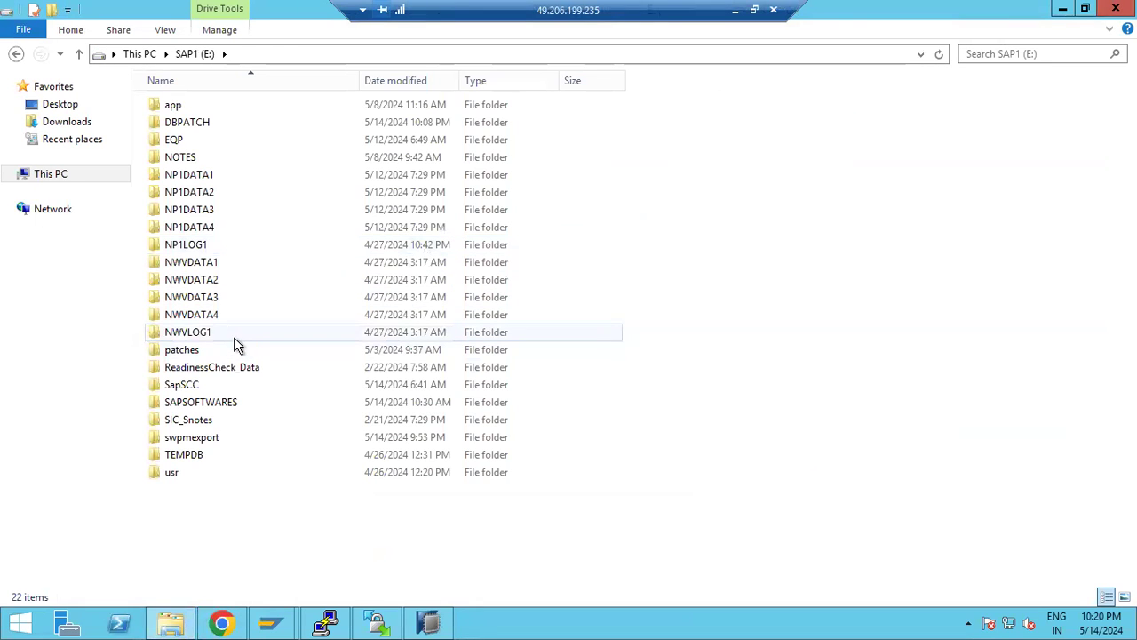
pyautogui.rightClick(197, 439)
pyautogui.click(222, 426)
pyautogui.doubleClick(325, 350)
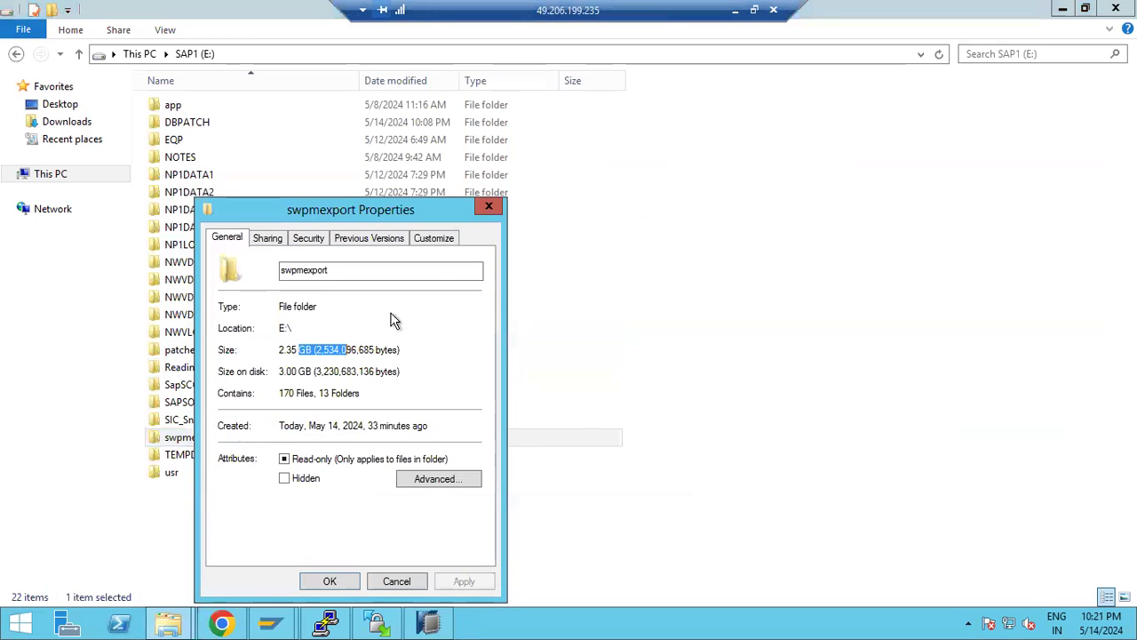
pyautogui.click(489, 206)
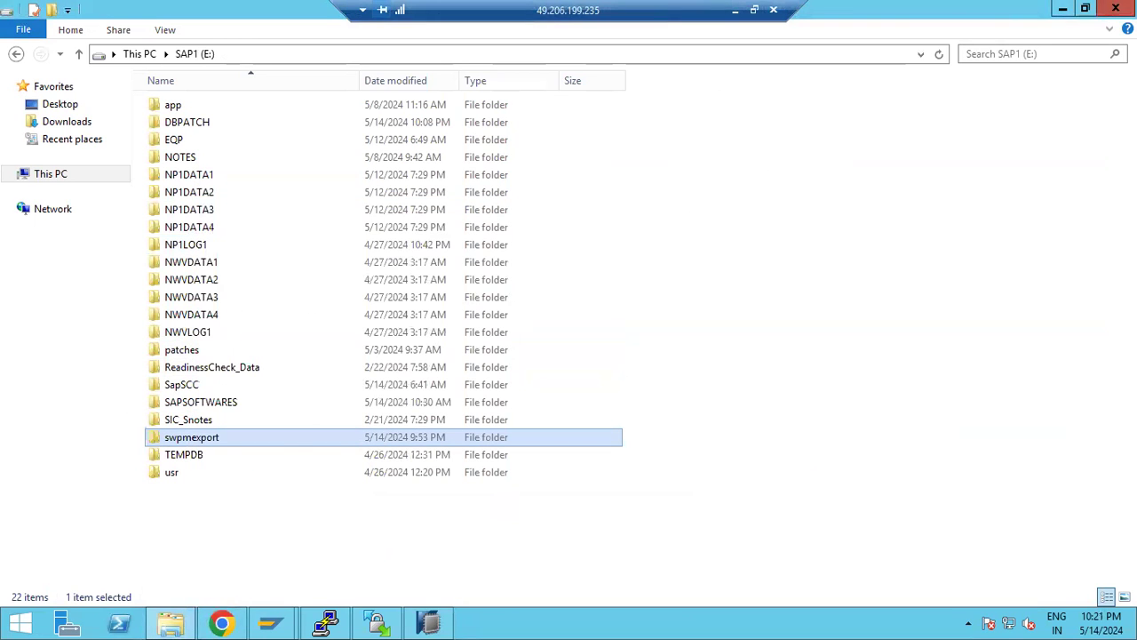
pyautogui.click(1112, 10)
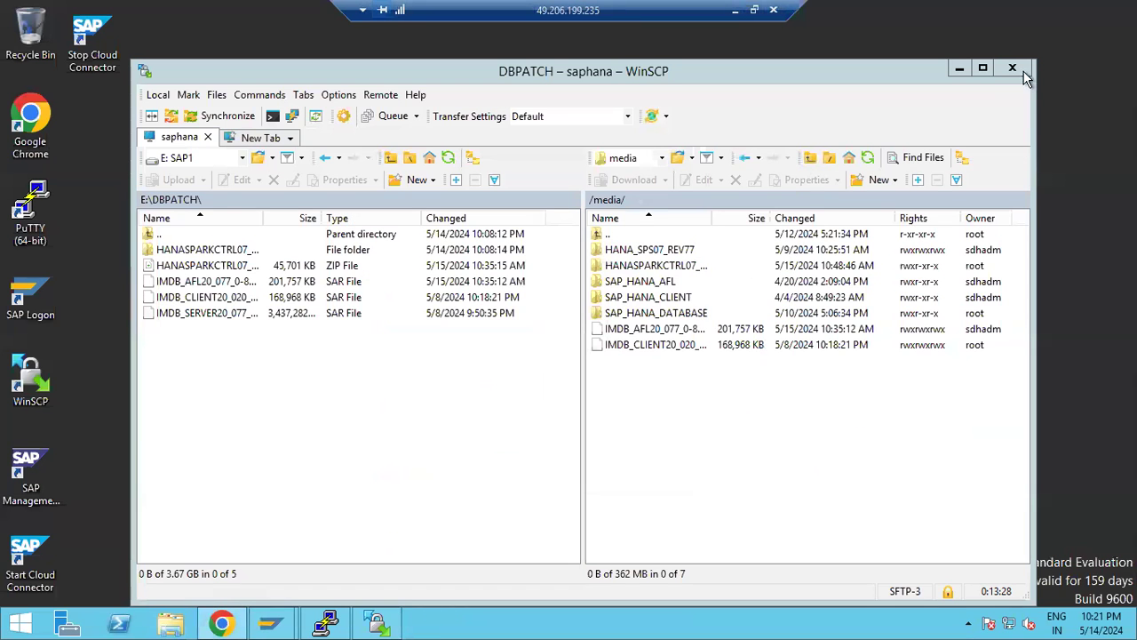
# - Close WinSCP, keeping the workspace and saving it as My Workspace
pyautogui.click(1012, 69)
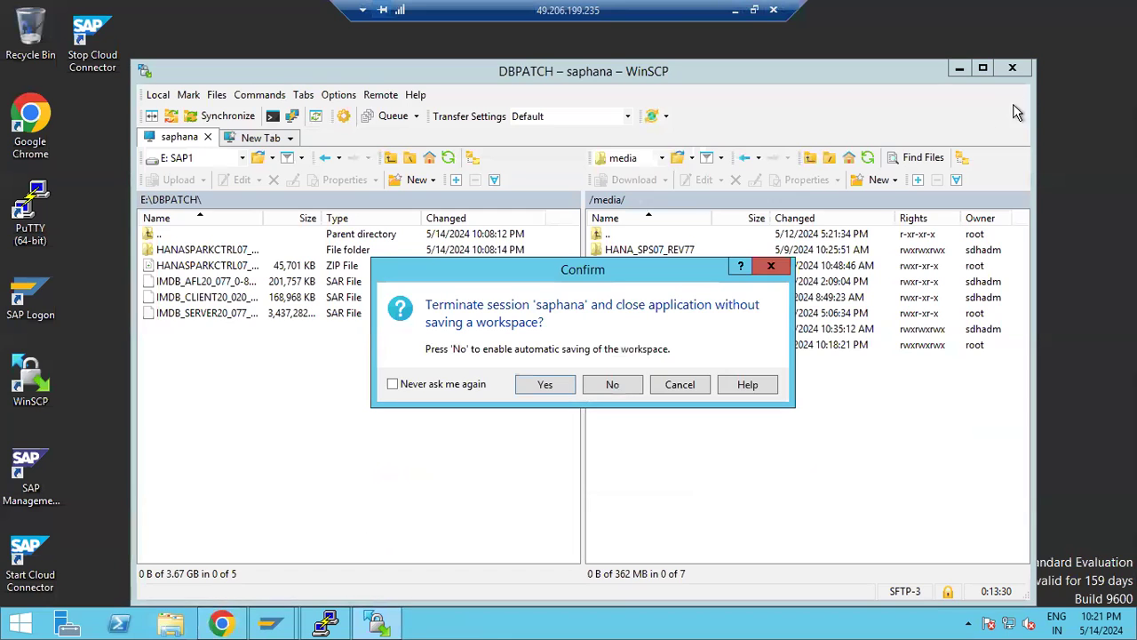
pyautogui.click(613, 387)
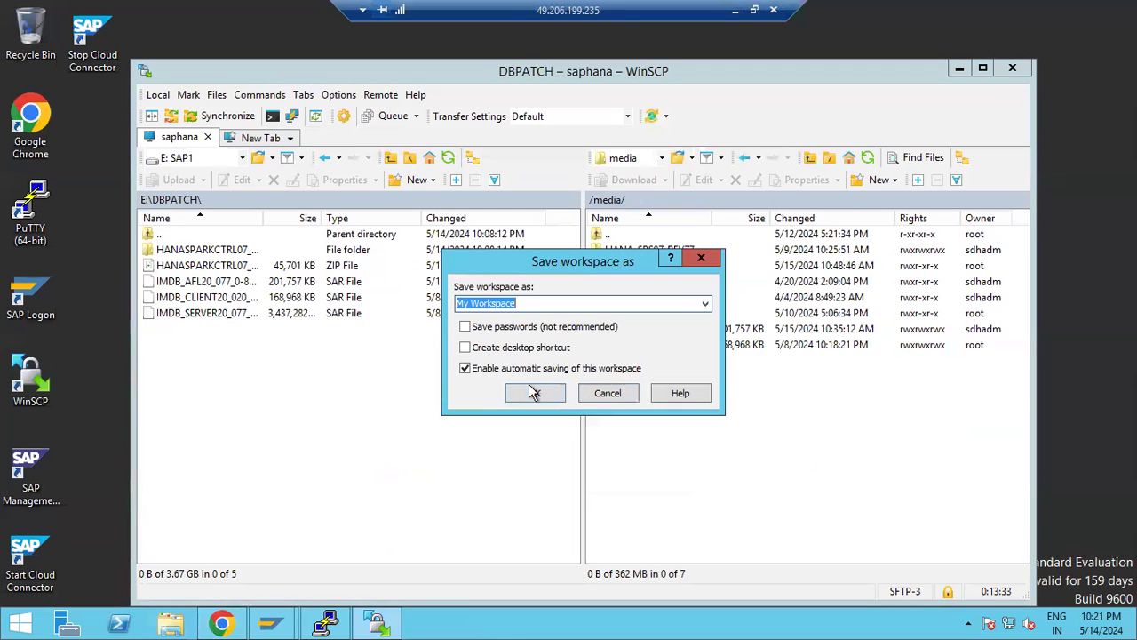
pyautogui.click(530, 392)
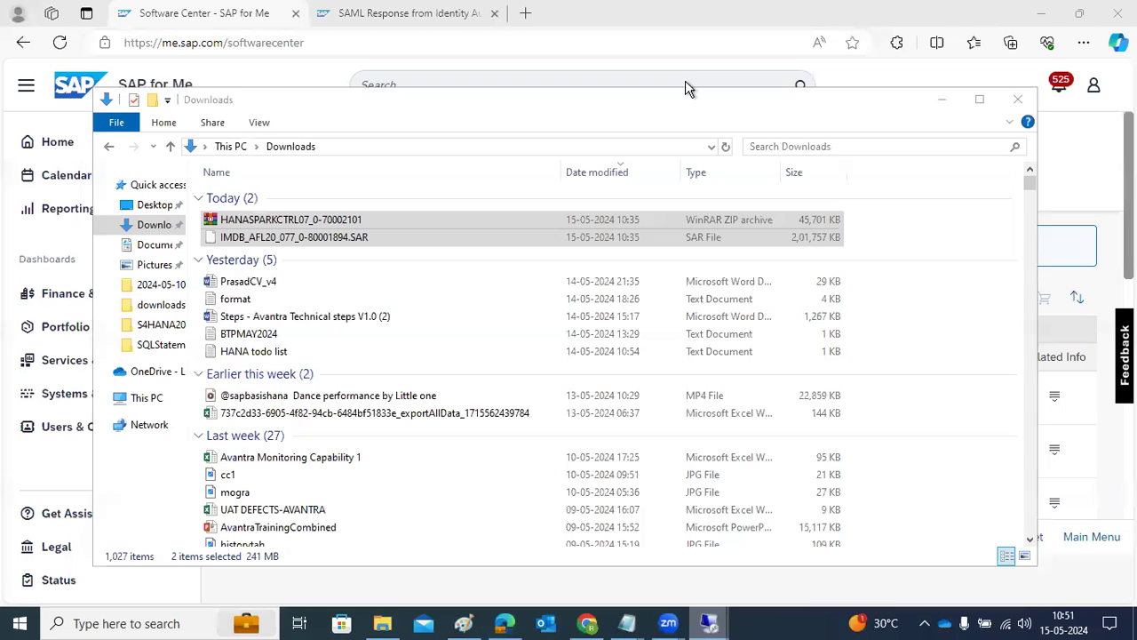